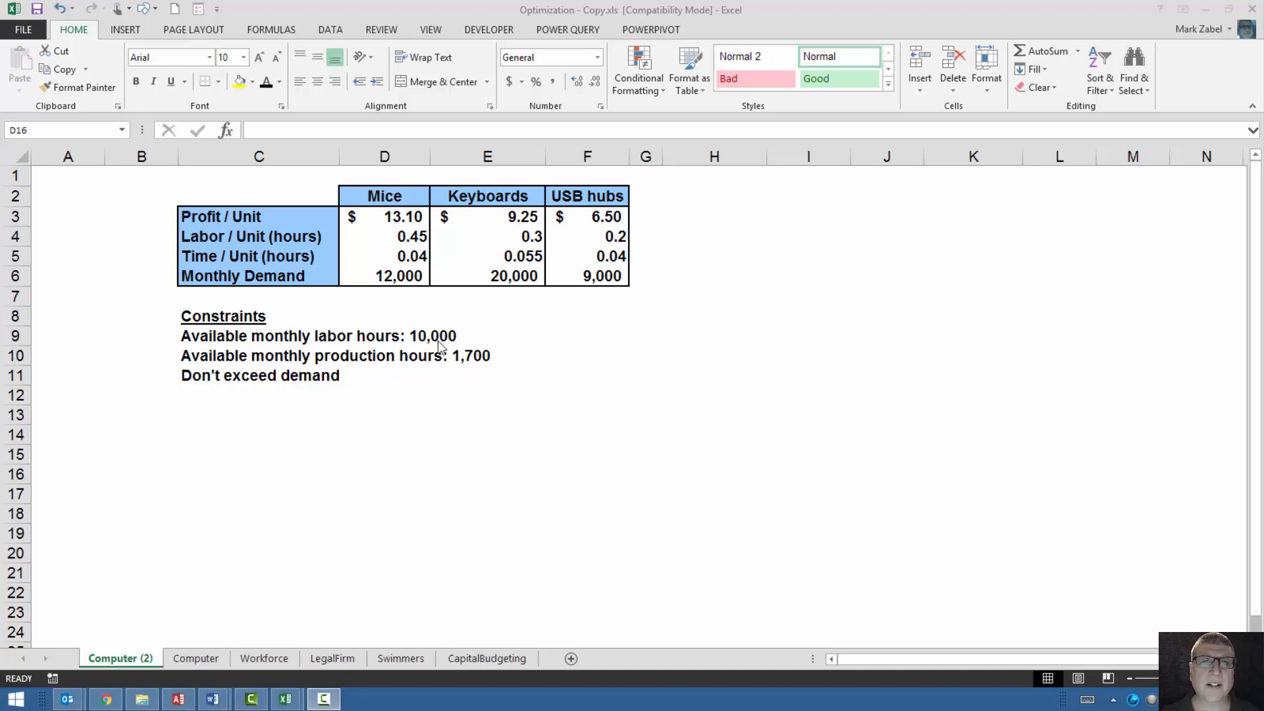
Enter the row label "Production Unit / Monthly" in cell C13 below the constraints.
click(227, 416)
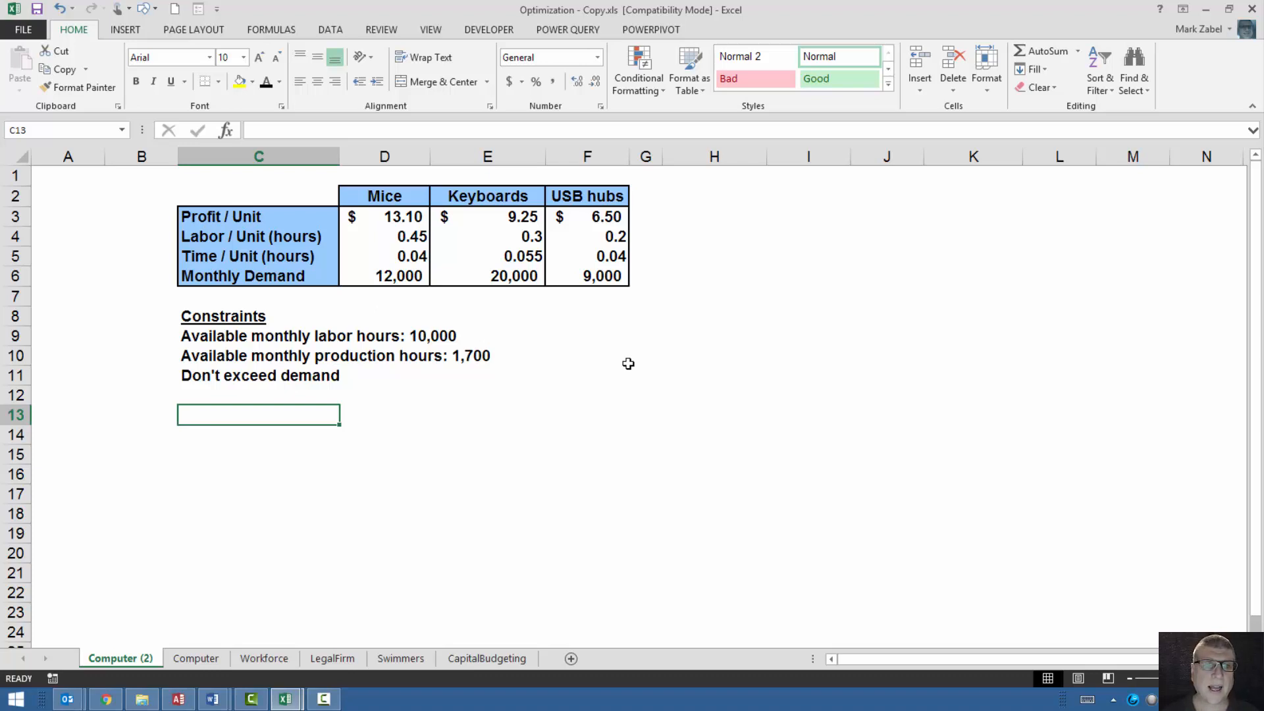
text(pr)
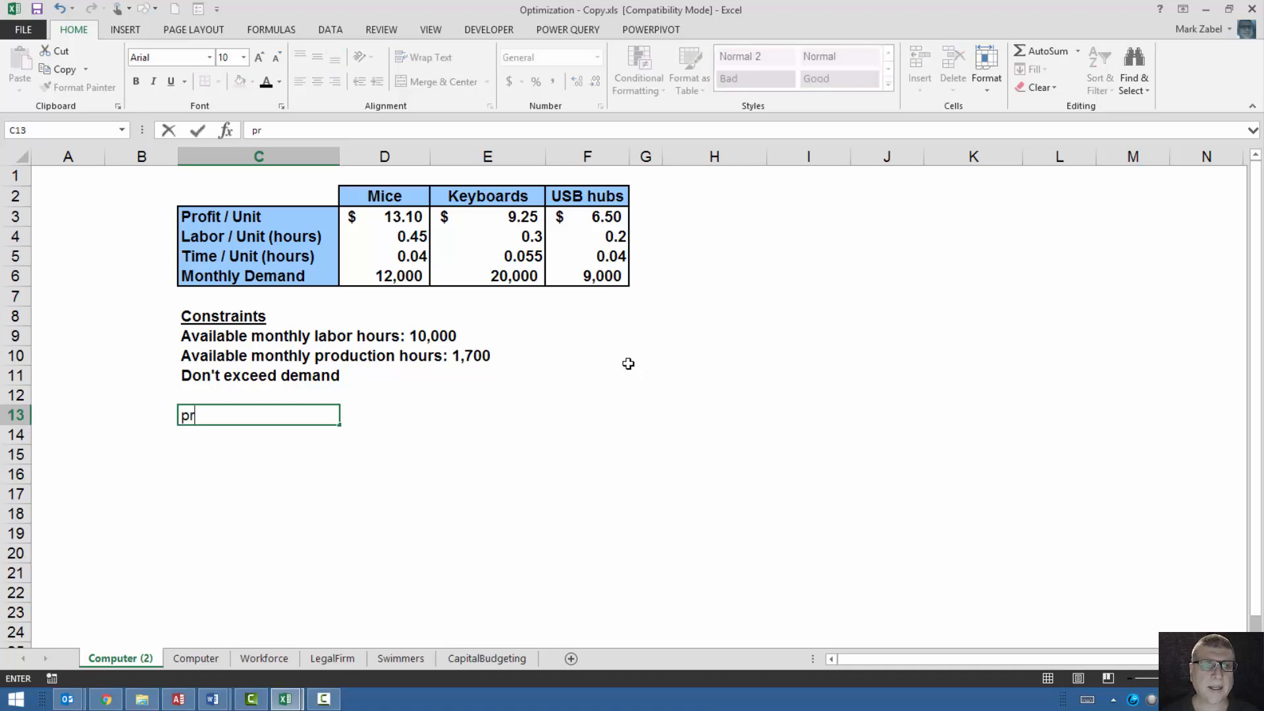
key(BackSpace)
key(BackSpace)
text(Pri)
key(BackSpace)
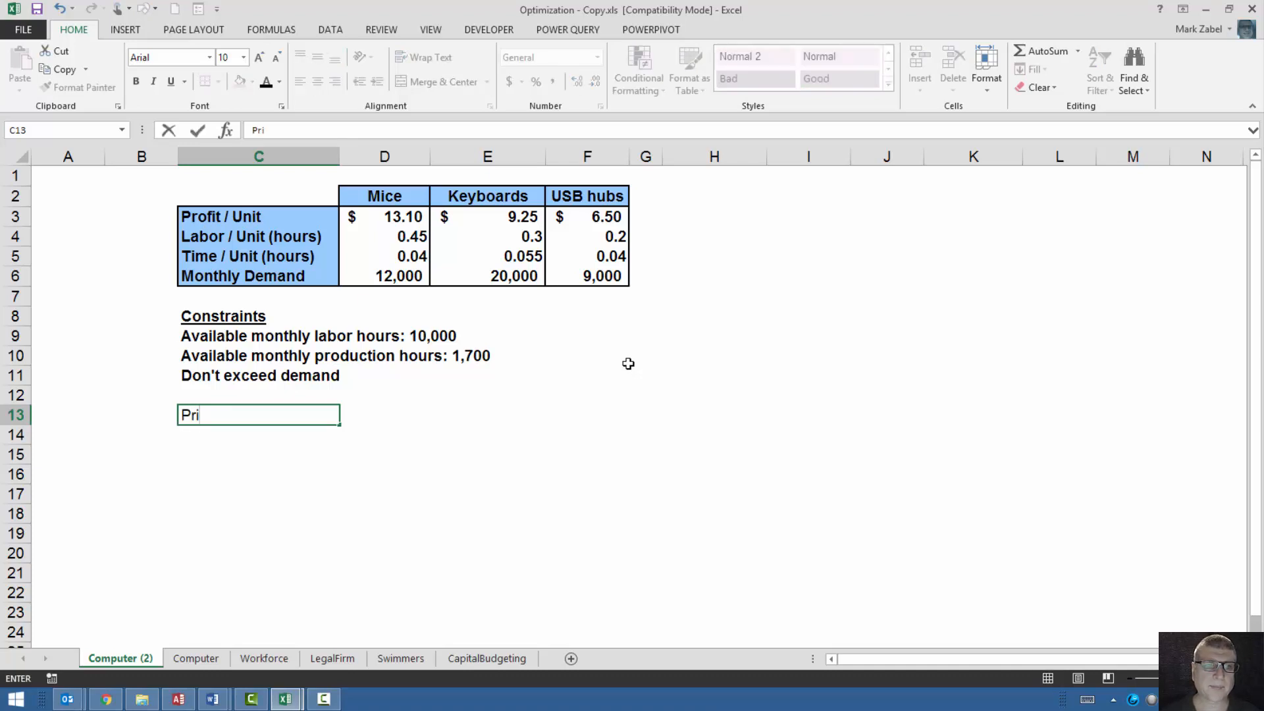
text(oduction Uni)
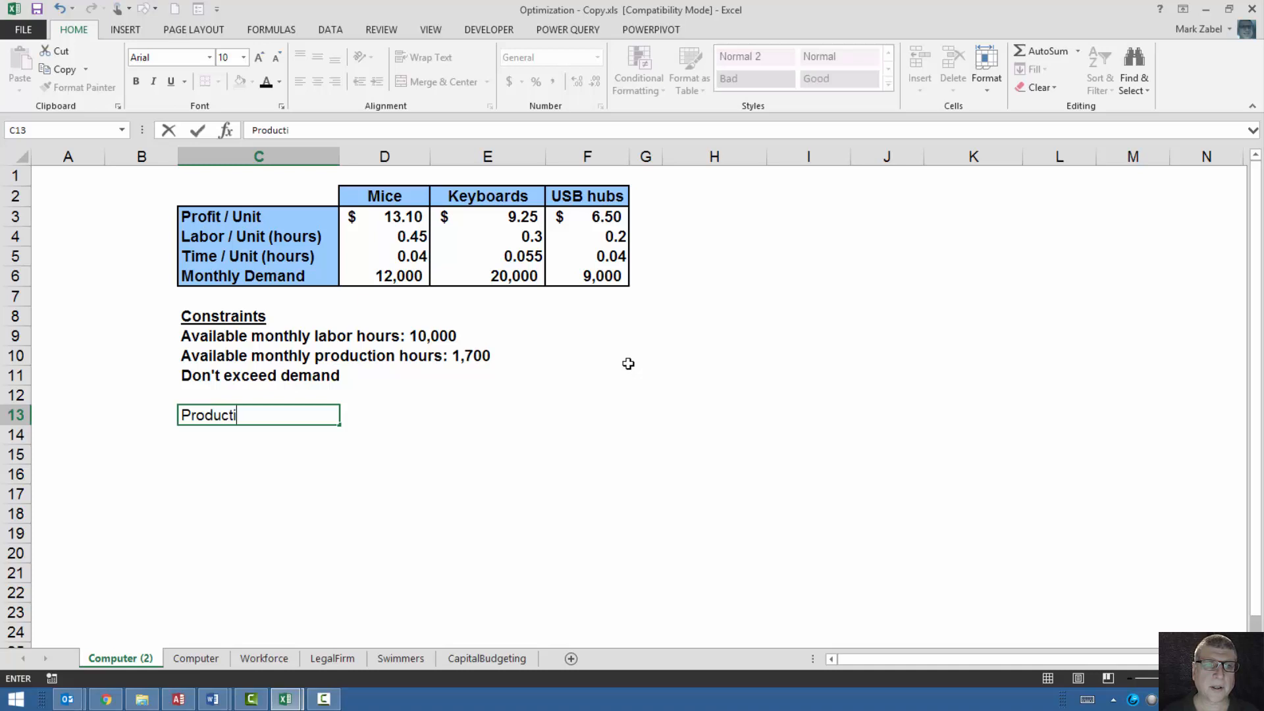
text(t / Monthly)
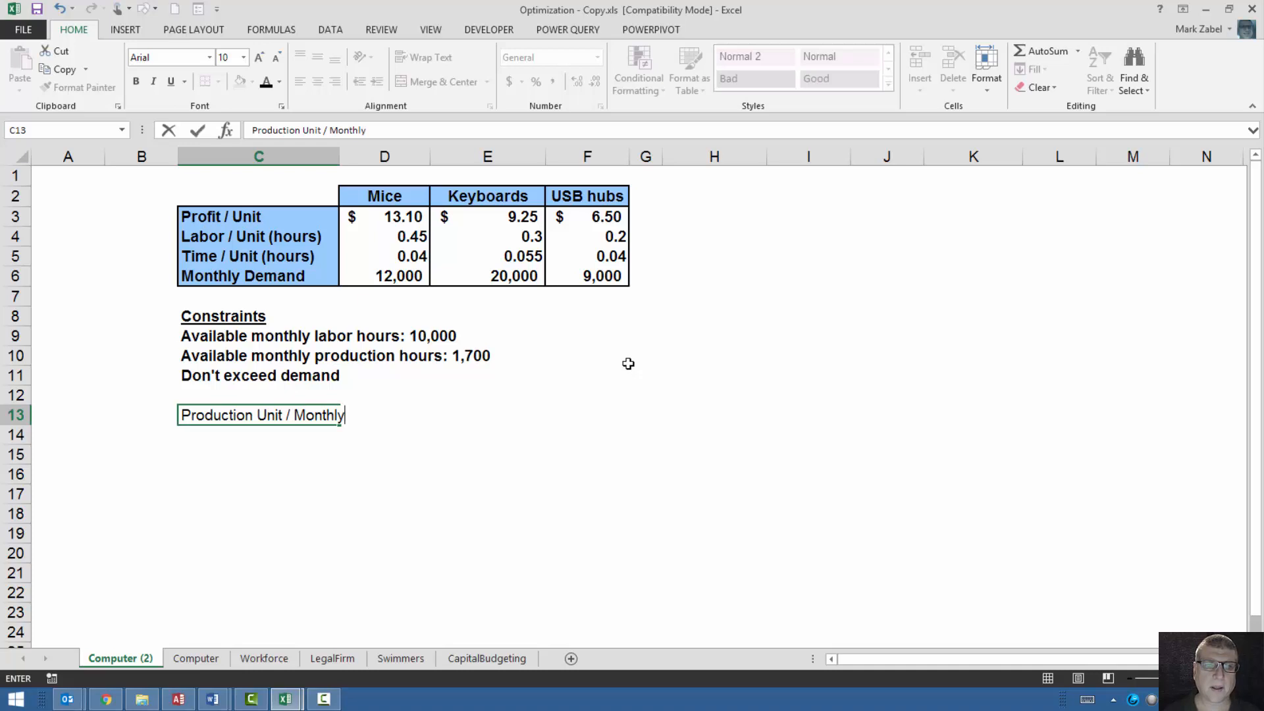
key(Return)
Enter monthly production quantities of 12000 for mice, 20000 for keyboards and 9000 for USB hubs in D13:F13.
key(Up)
key(Right)
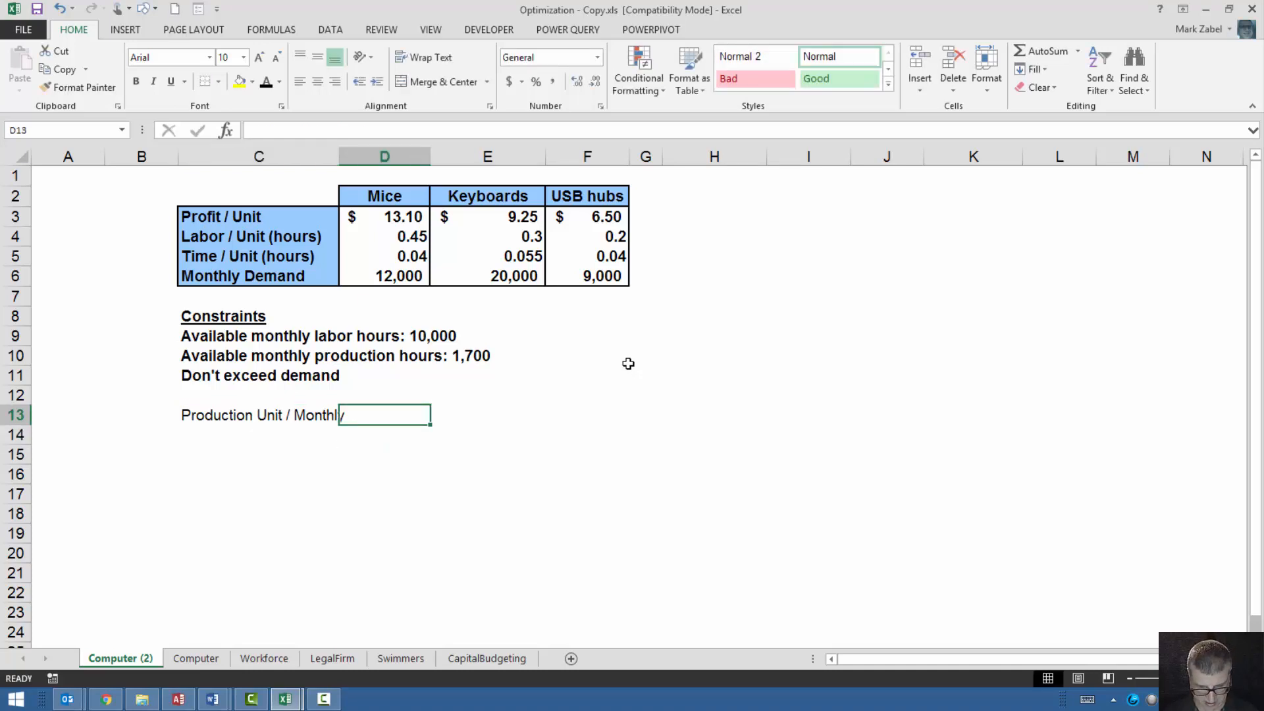
text(12000)
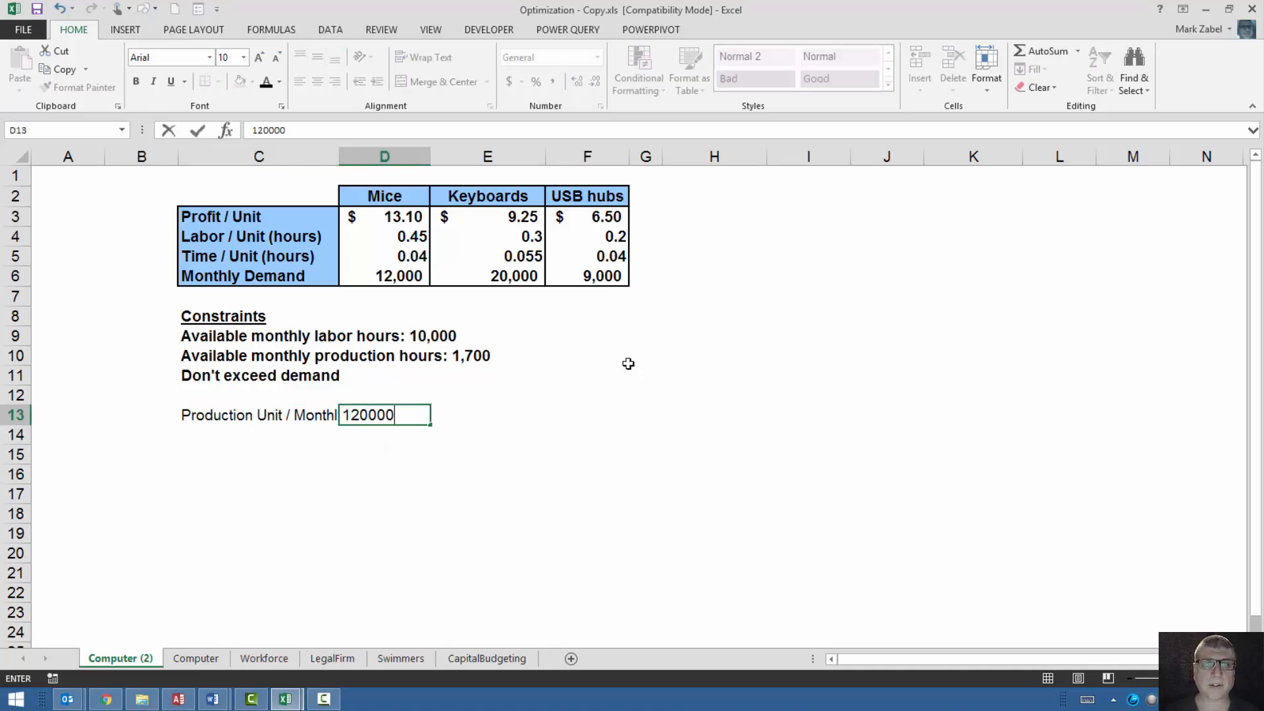
key(Return)
key(Right)
key(Up)
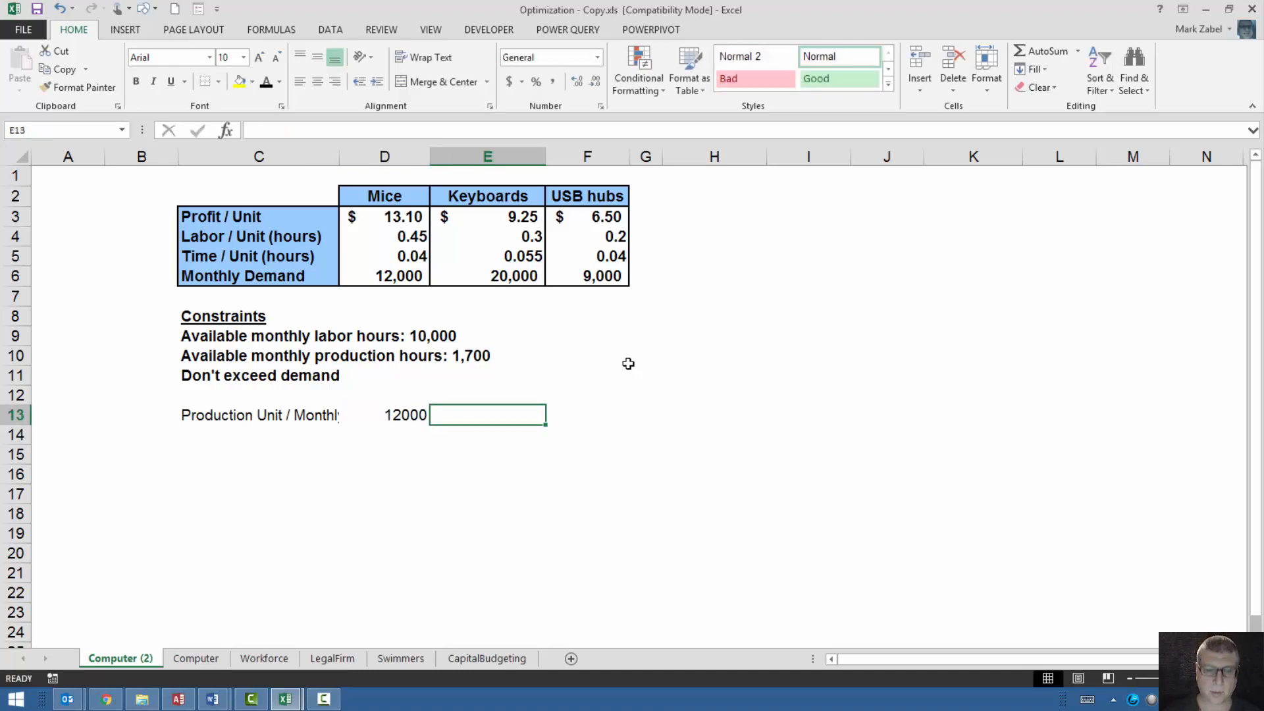
text(20000)
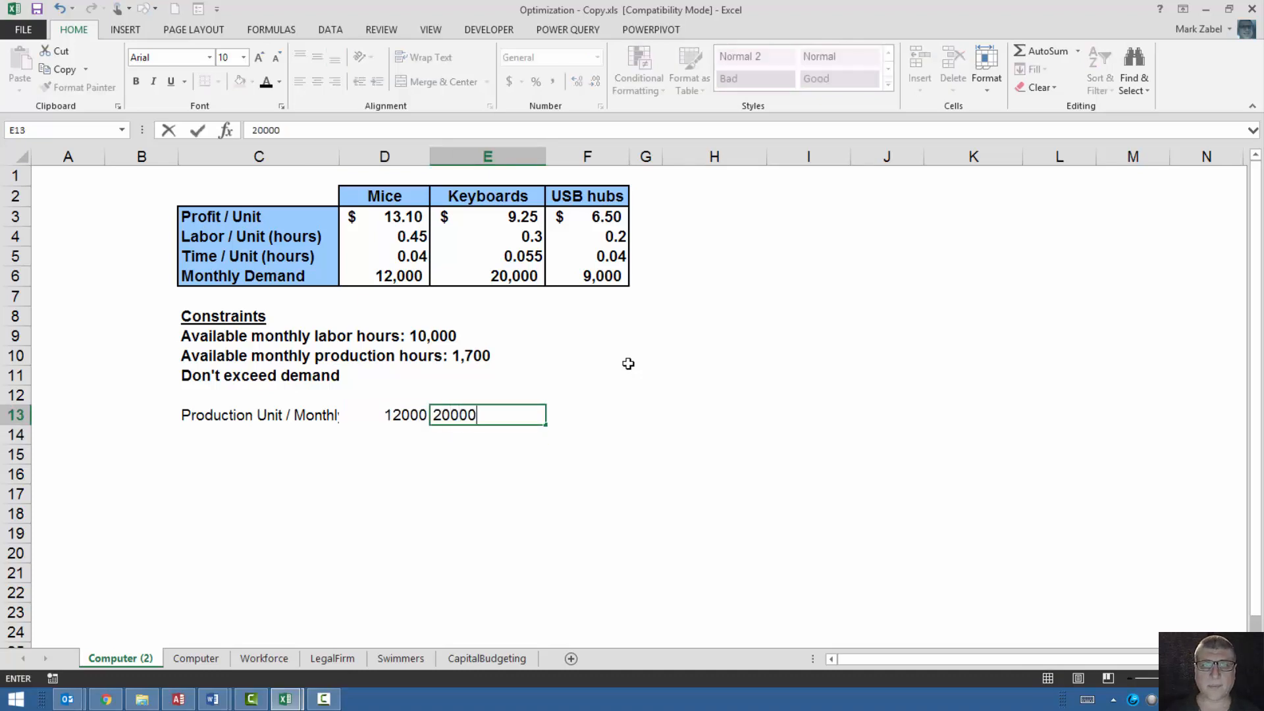
key(Tab)
text(9000)
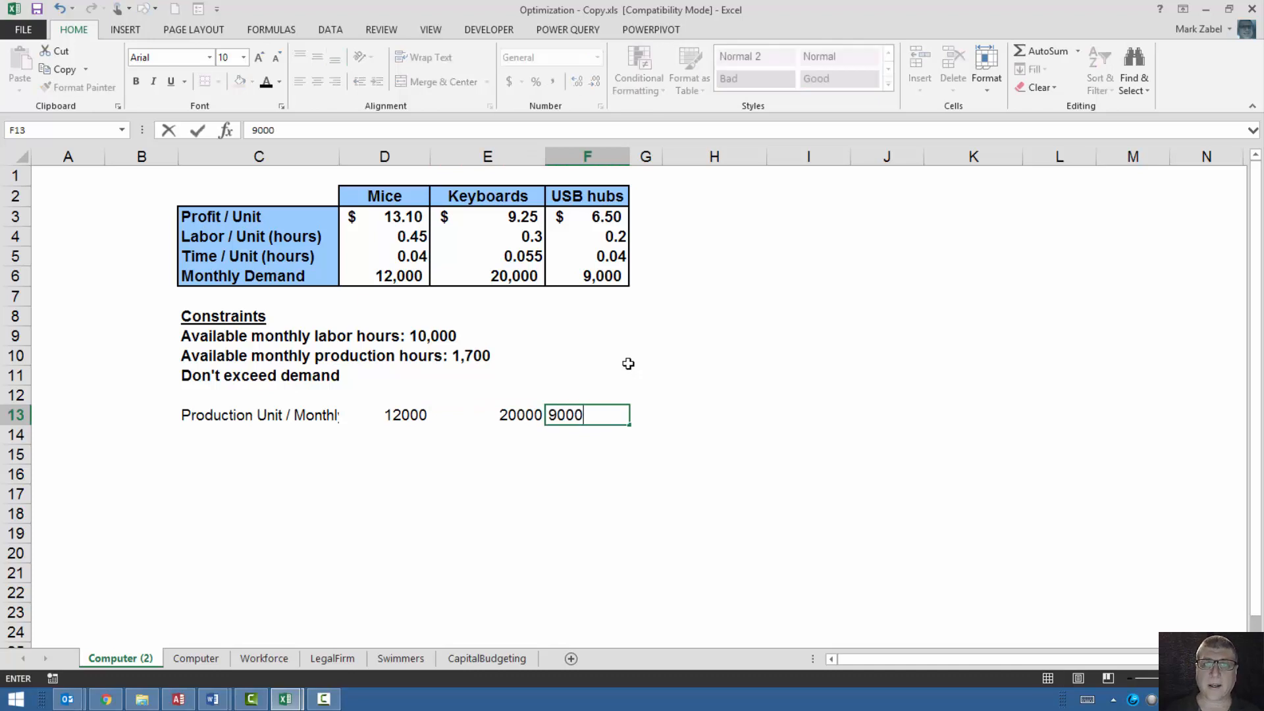
key(Return)
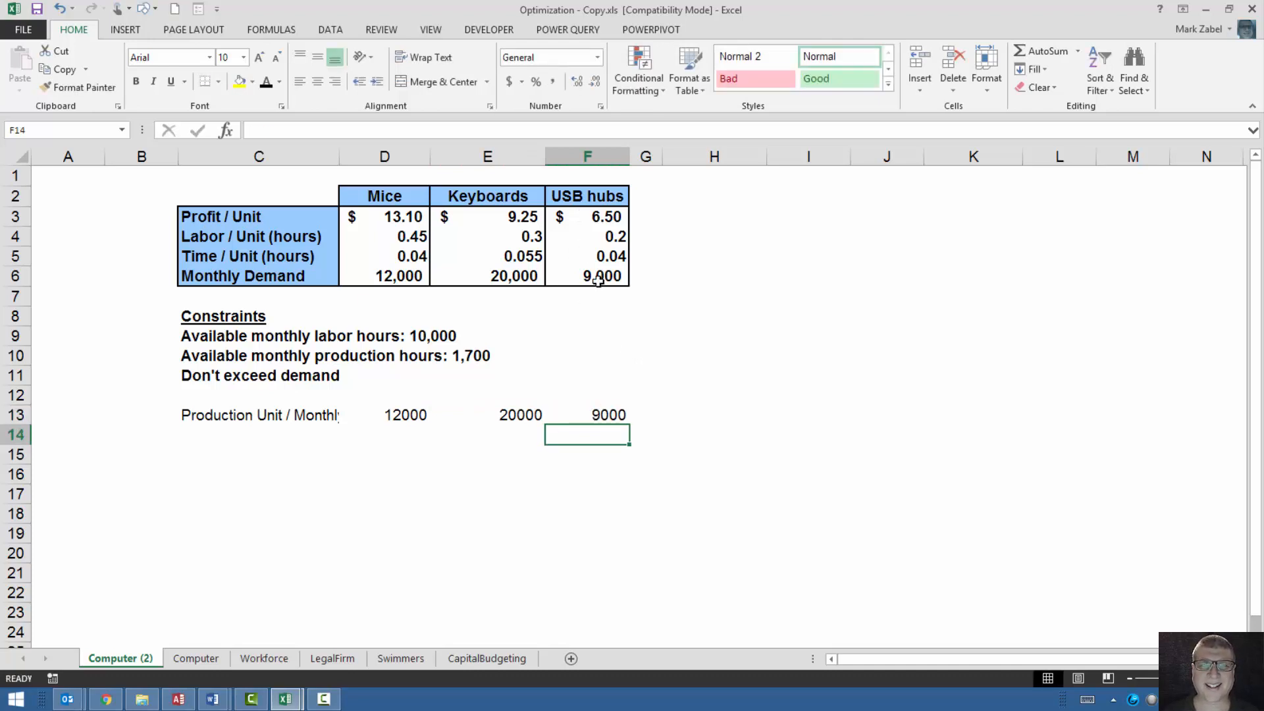
Enter the row label "Monthly Profit" in cell C14.
click(214, 437)
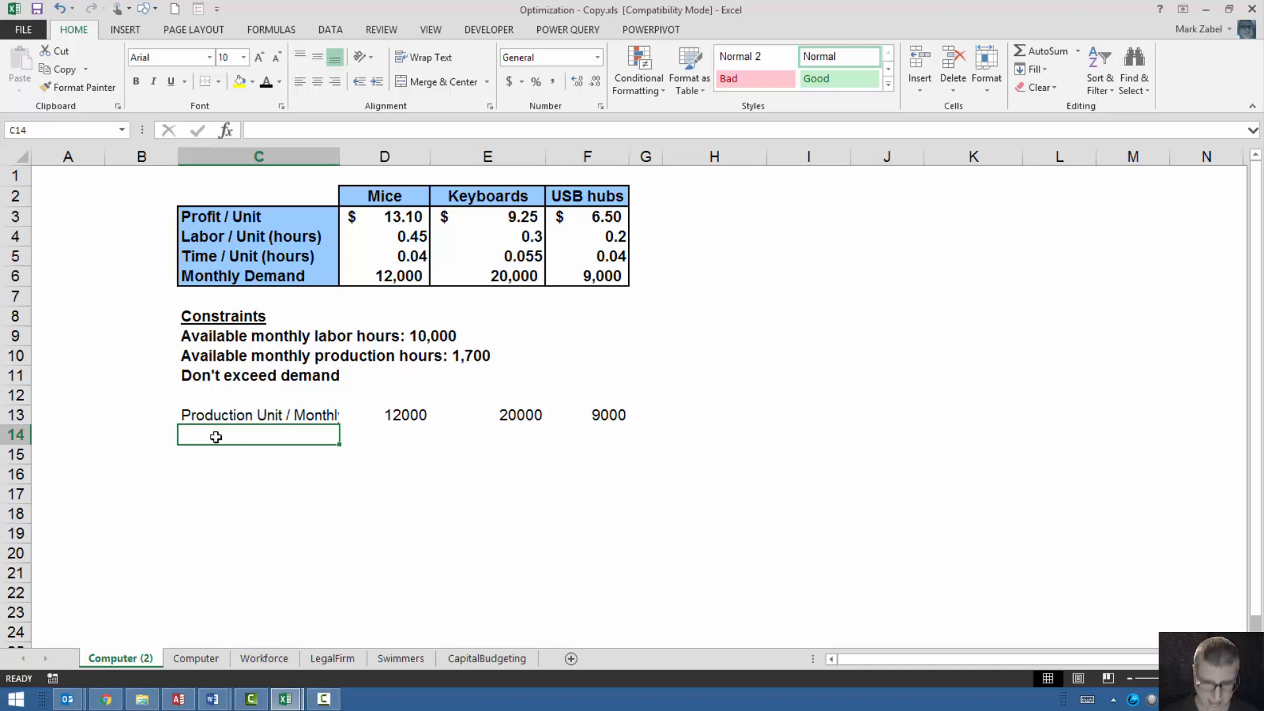
text(Pro)
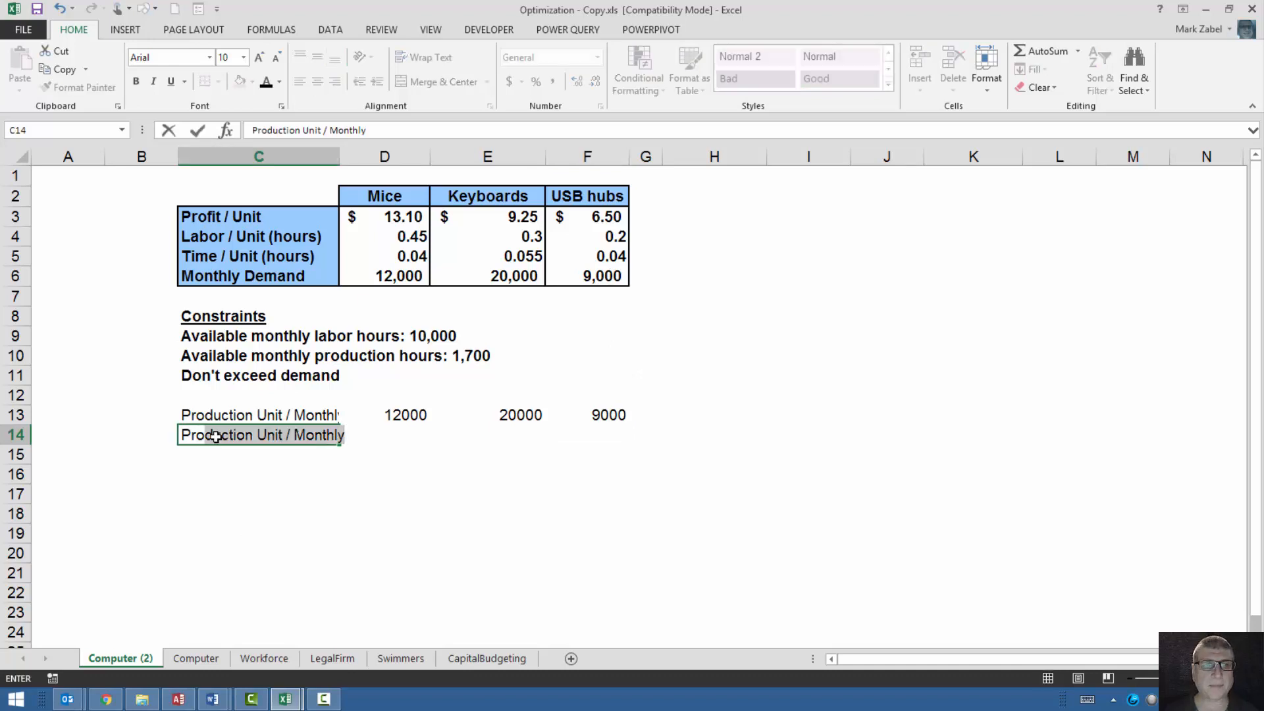
key(BackSpace)
key(BackSpace)
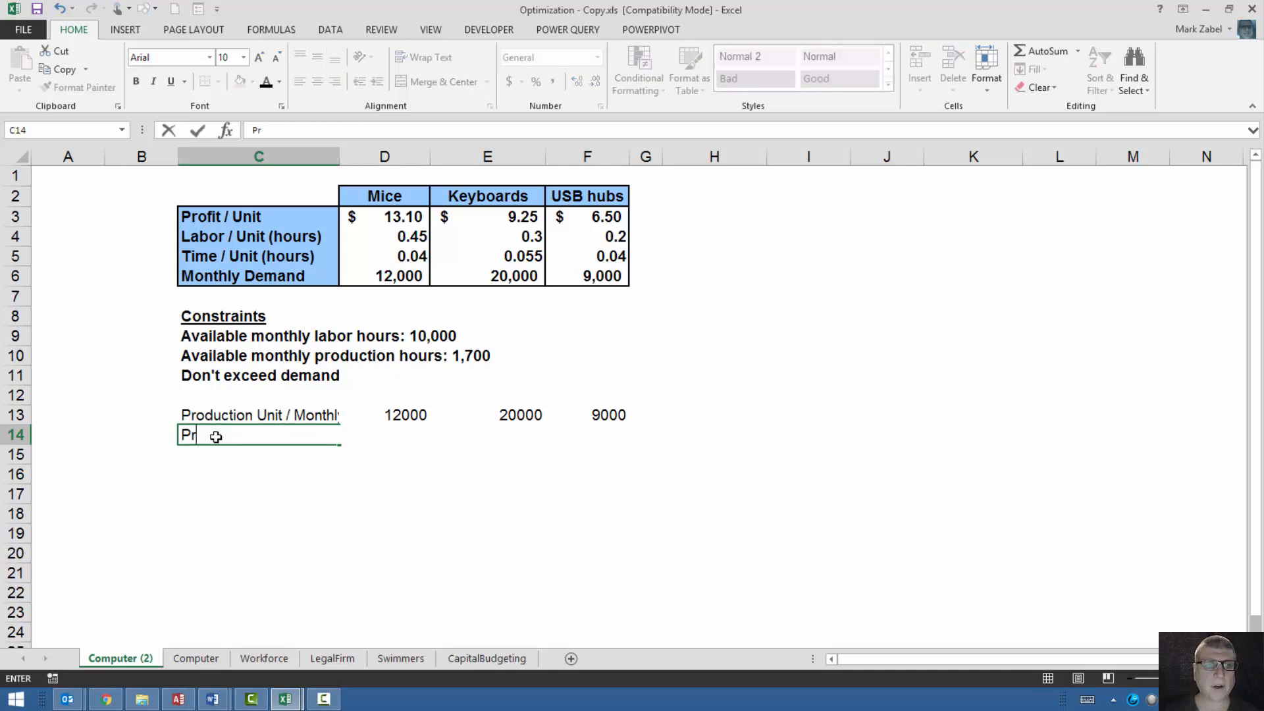
key(BackSpace)
key(BackSpace)
text(Tota)
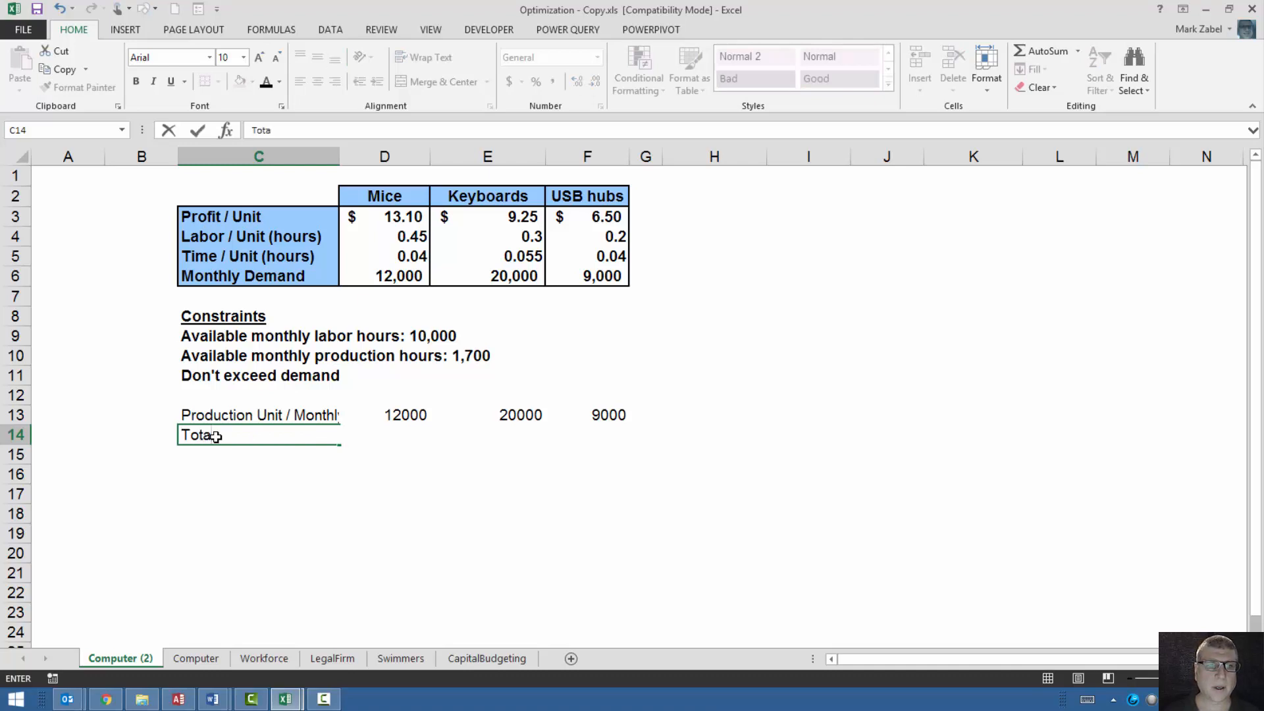
key(BackSpace)
key(BackSpace)
key(BackSpace)
key(BackSpace)
text(Monthly Profit)
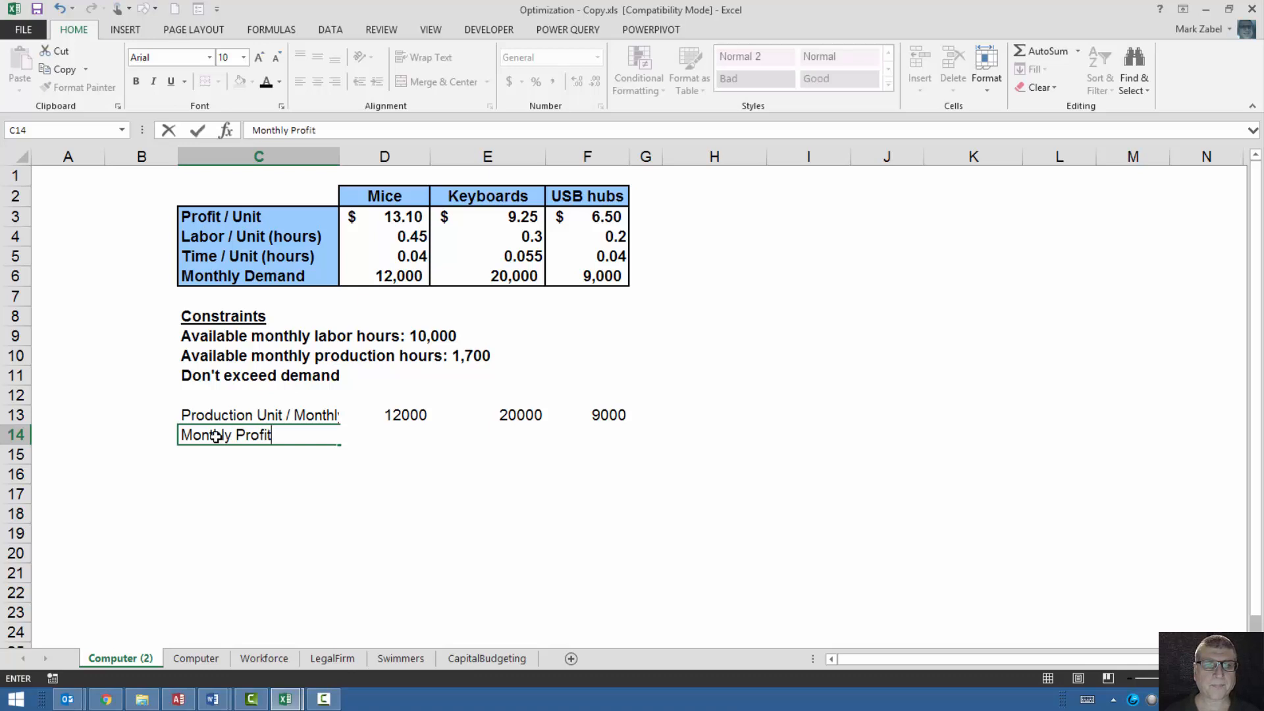
key(Tab)
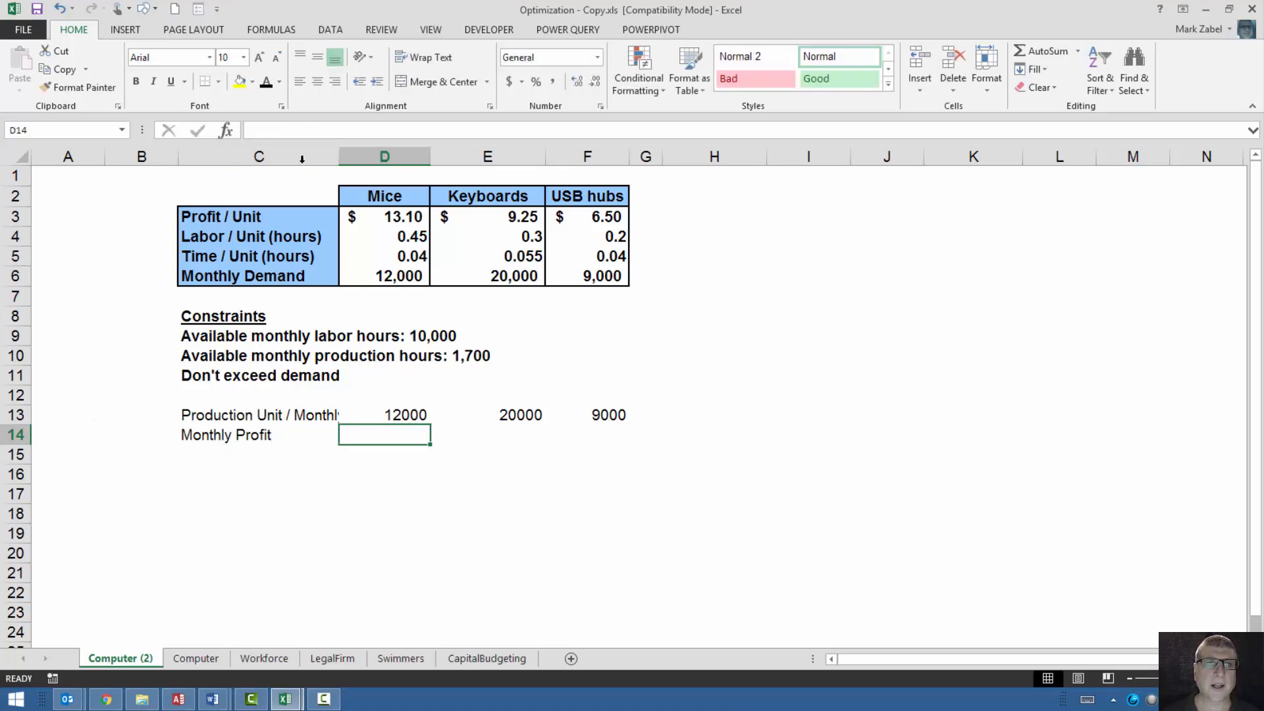
Calculate the monthly profit for mice in D14 with the formula =D3*D13.
click(394, 215)
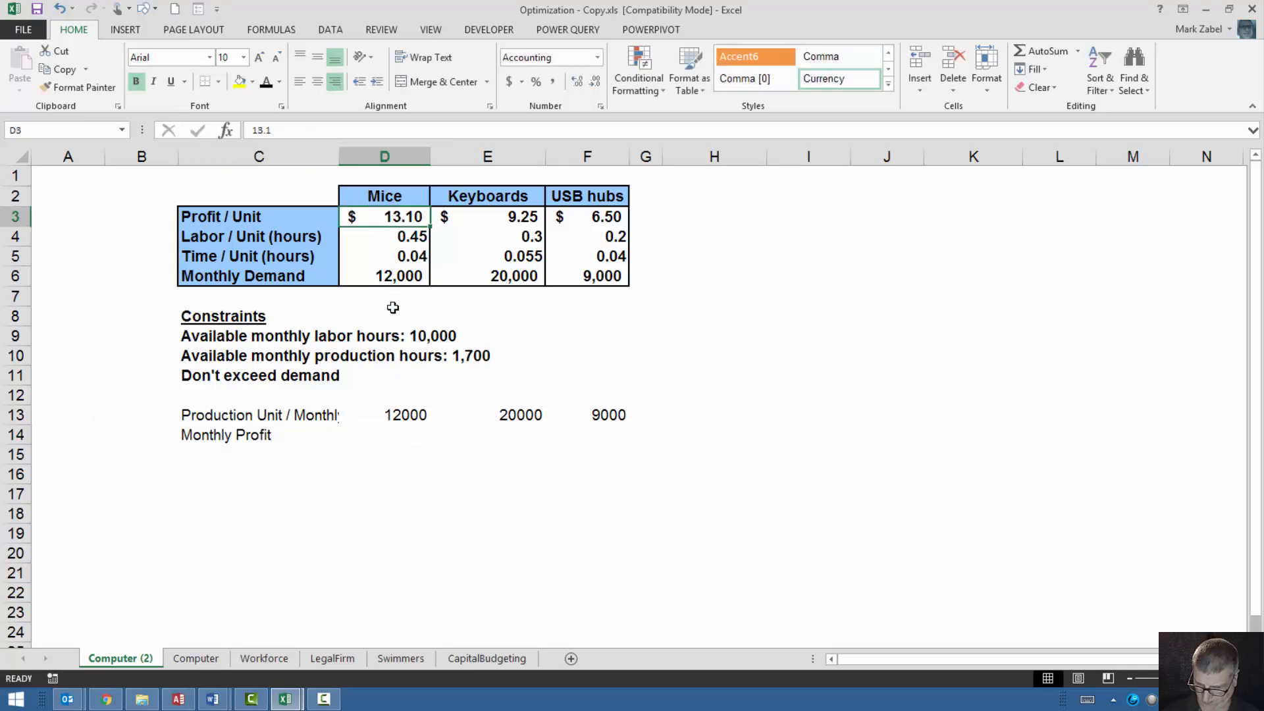
click(379, 434)
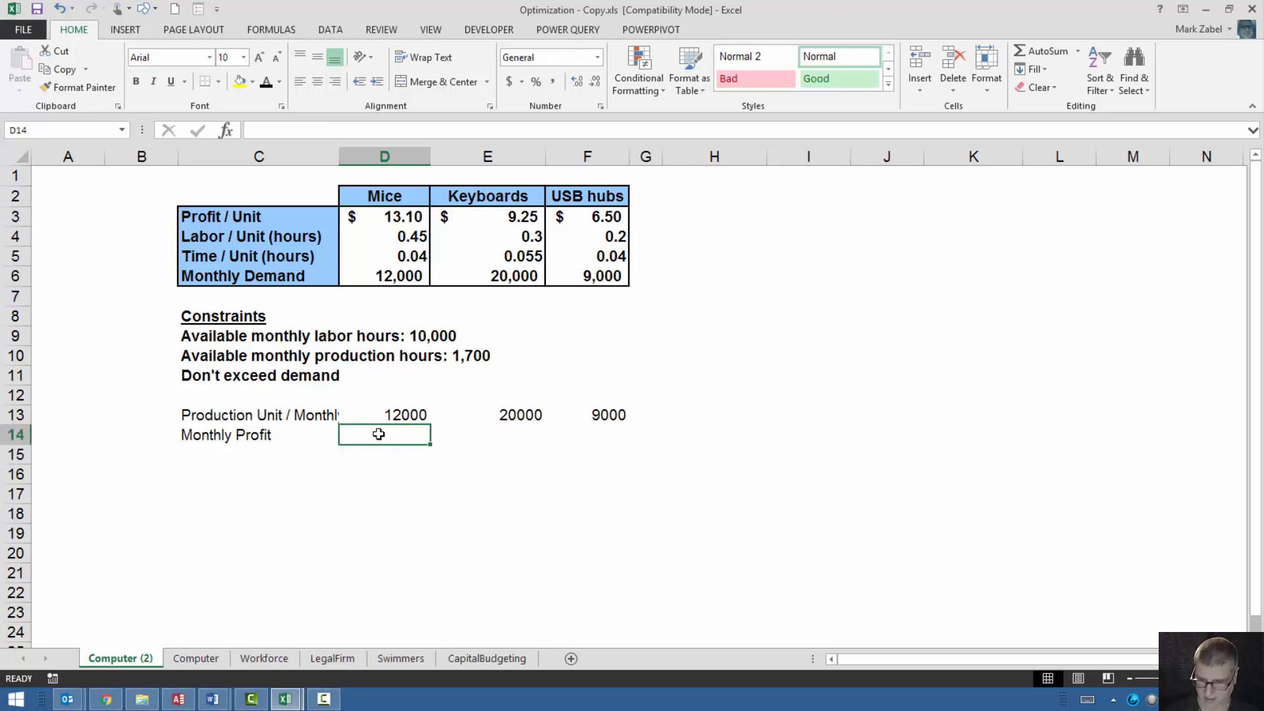
text(=)
click(381, 216)
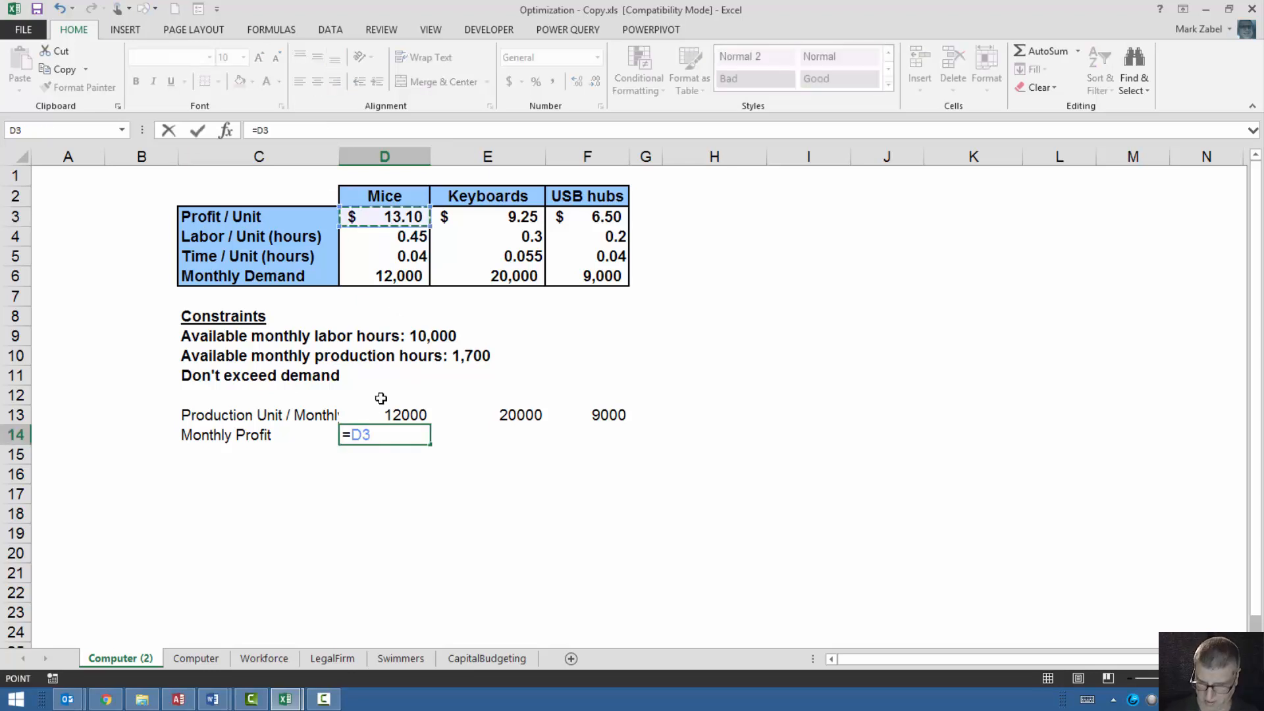
text(*)
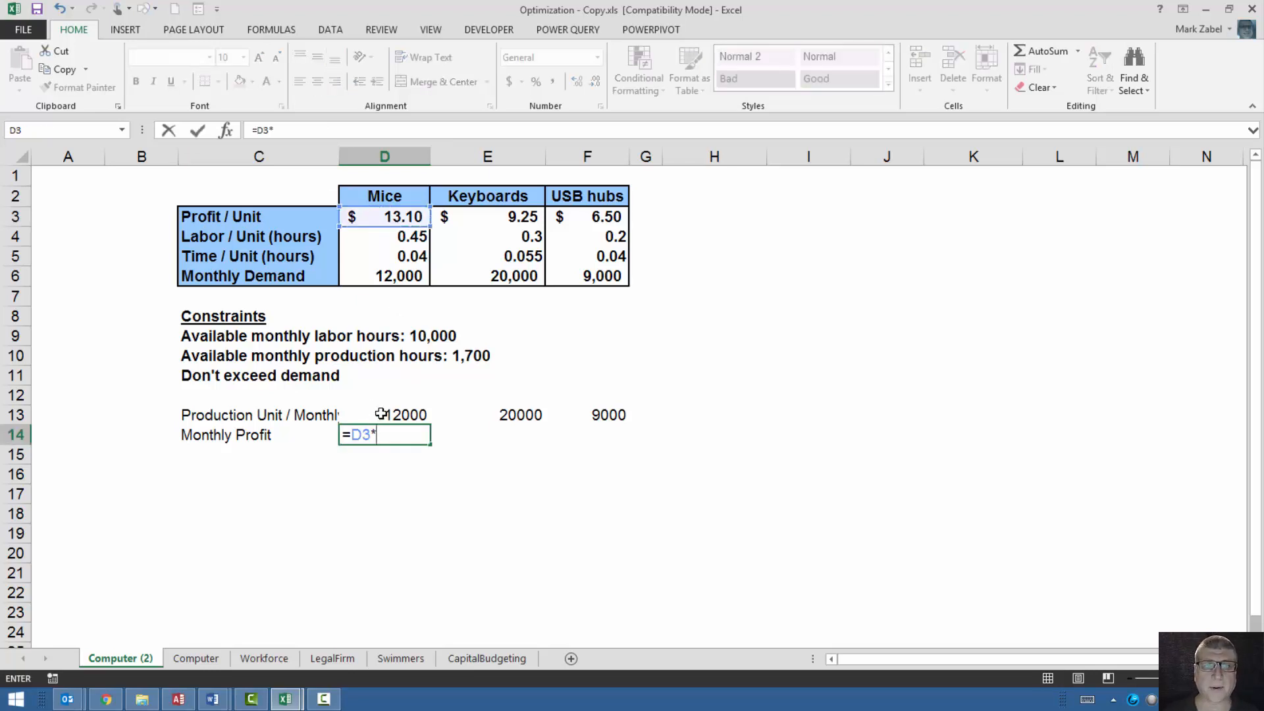
click(381, 413)
key(Return)
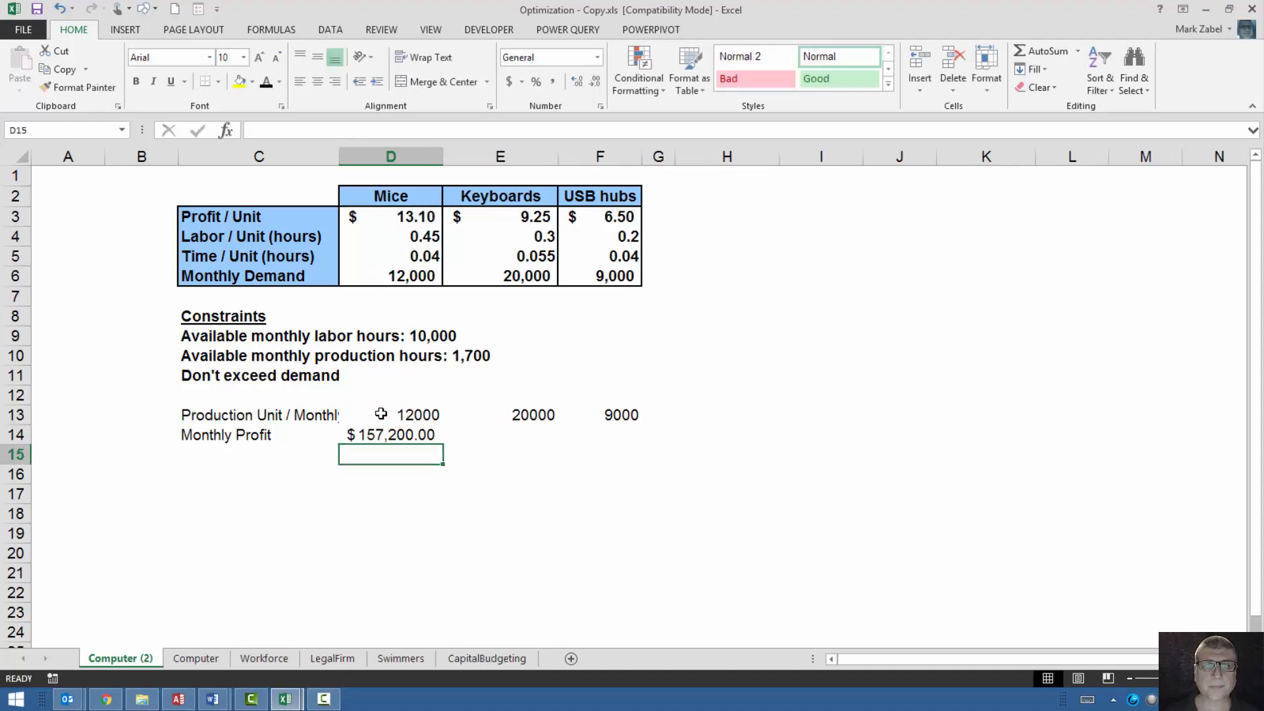
Reduce the mice profit in D14 to zero decimal places.
click(379, 435)
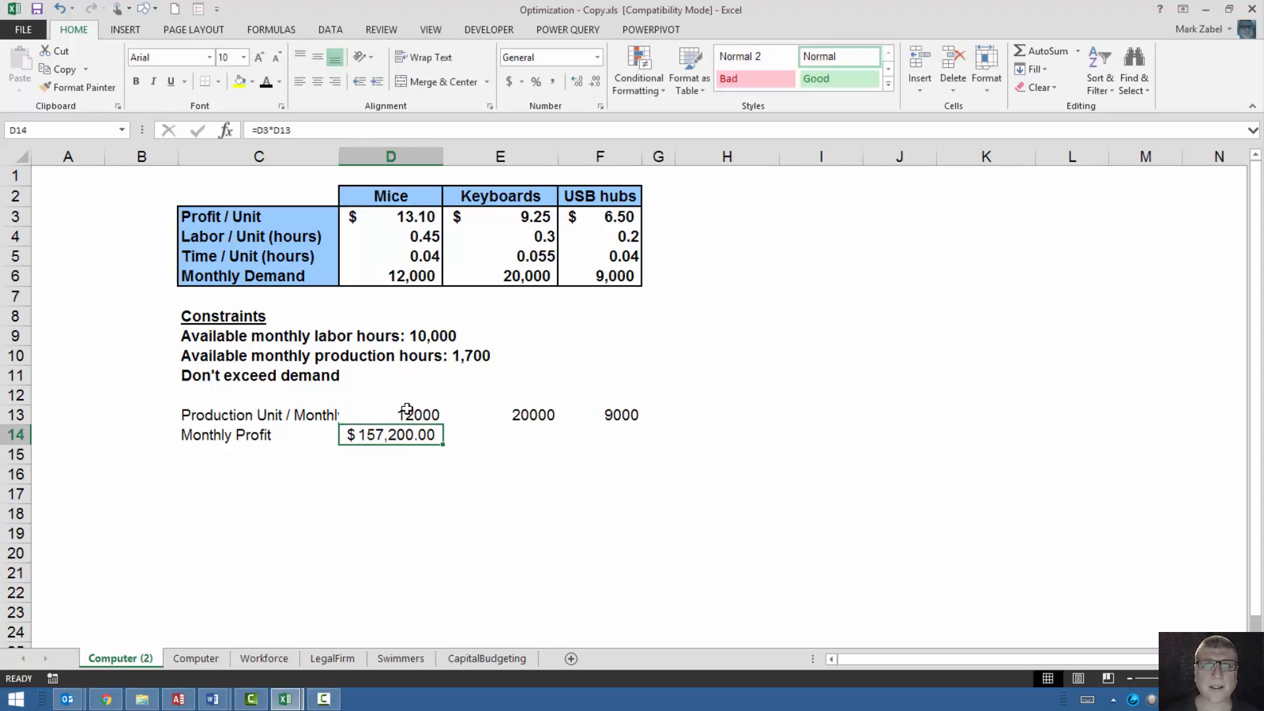
click(596, 79)
click(596, 80)
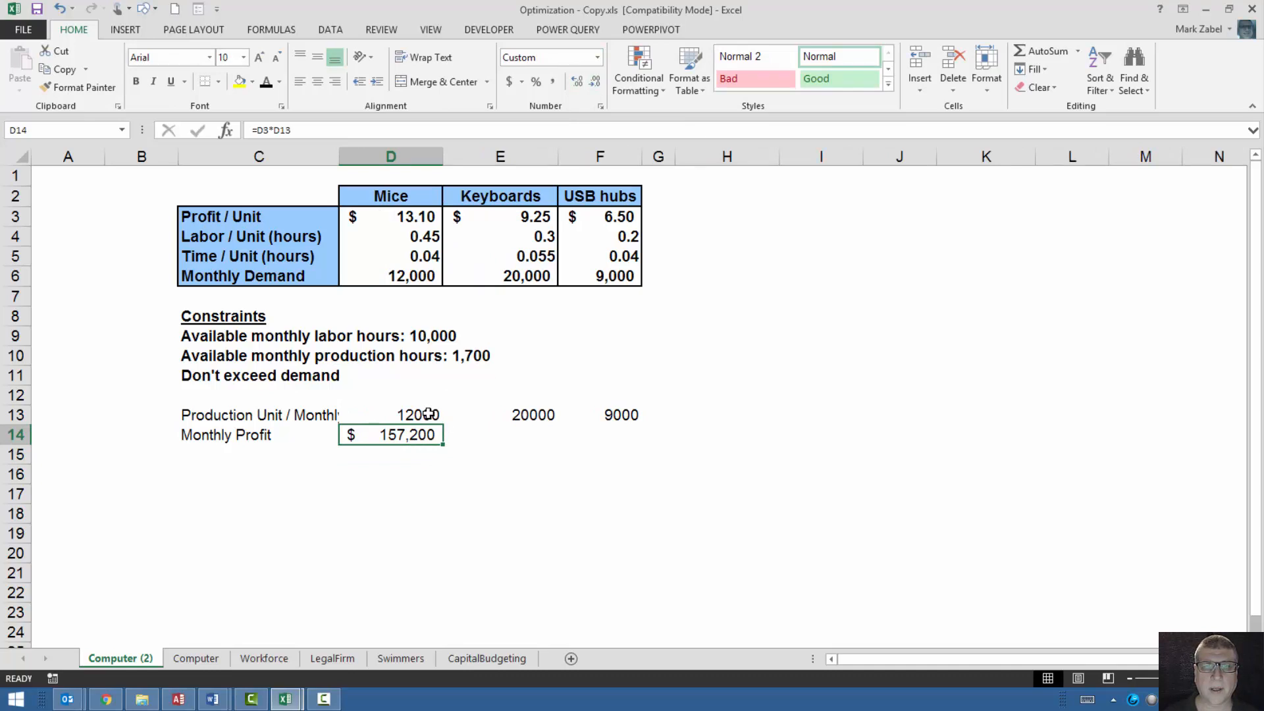
Fill the monthly profit formula from D14 across to the keyboards and USB hubs columns, E14:F14.
click(441, 449)
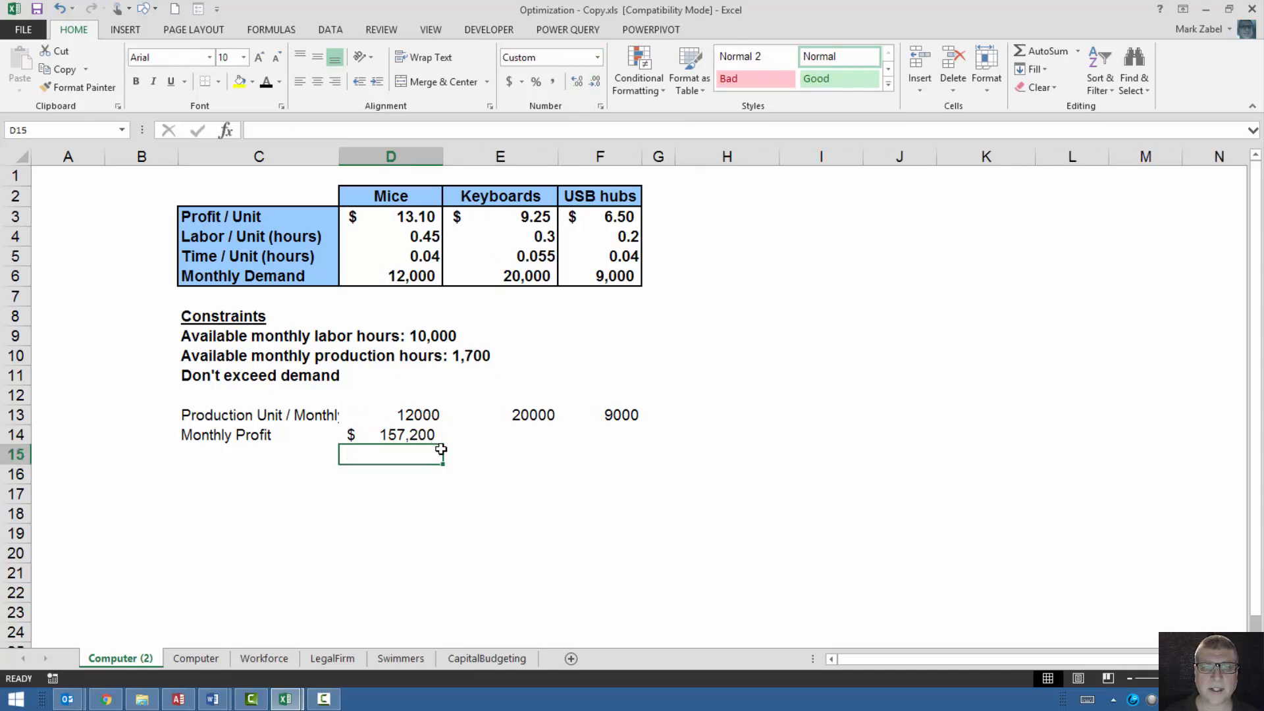
drag(441, 449, 584, 439)
click(424, 432)
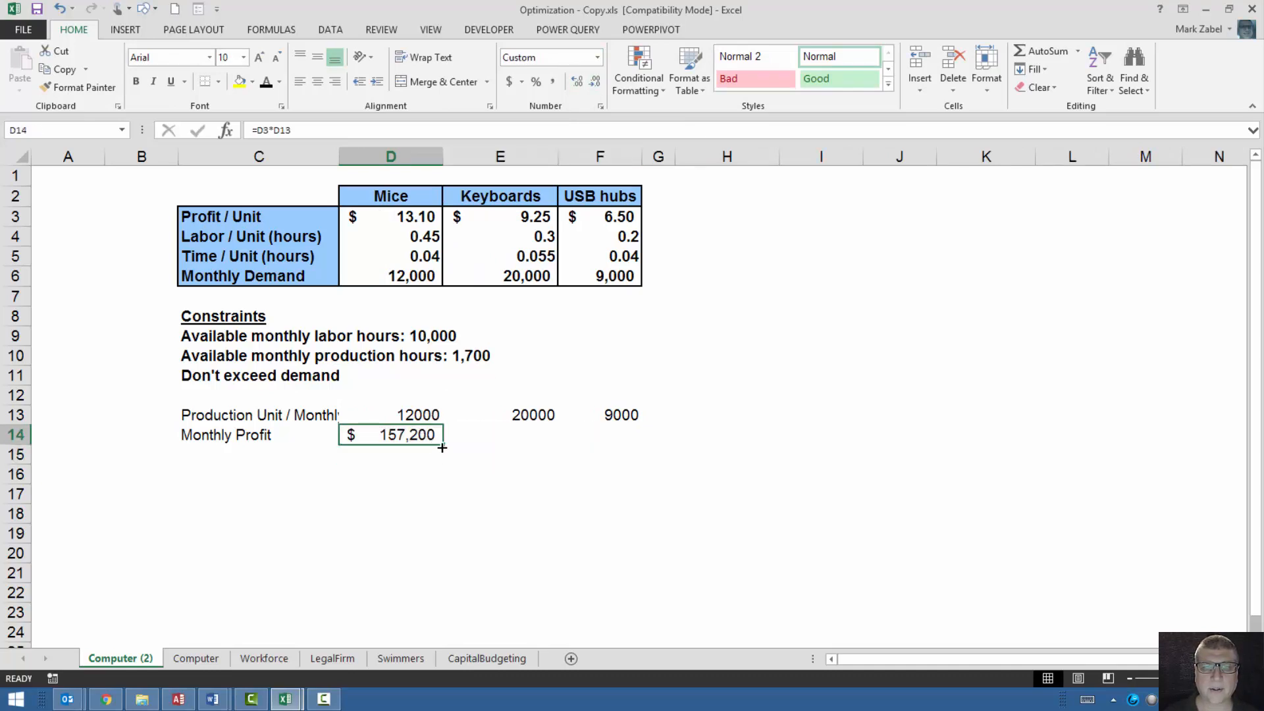
drag(442, 447, 616, 445)
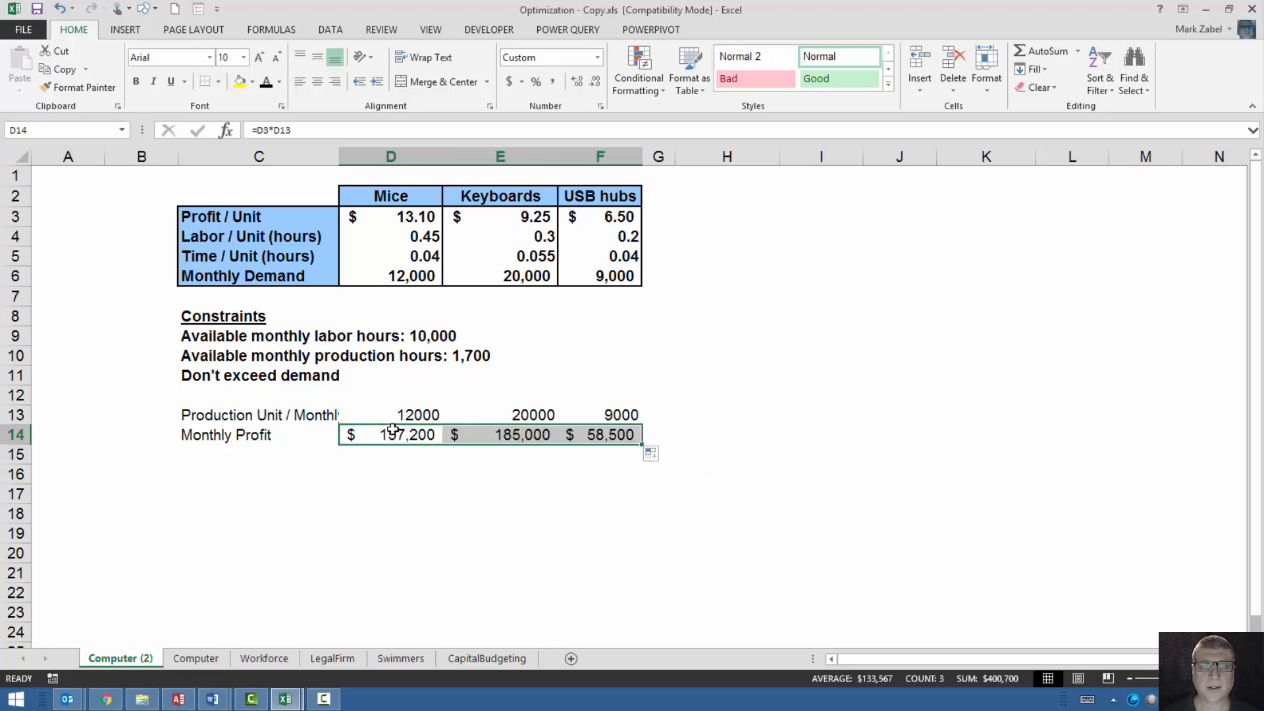
click(380, 433)
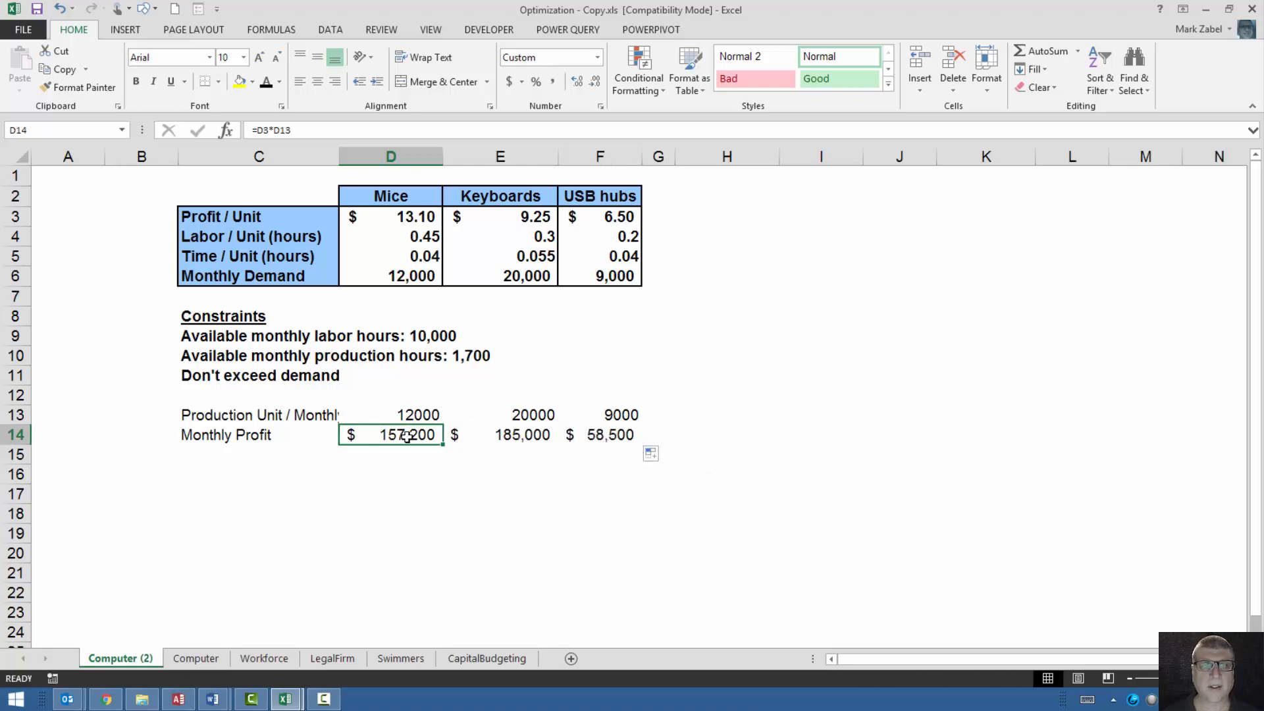
Enter the heading "Totals" in cell H12.
click(717, 387)
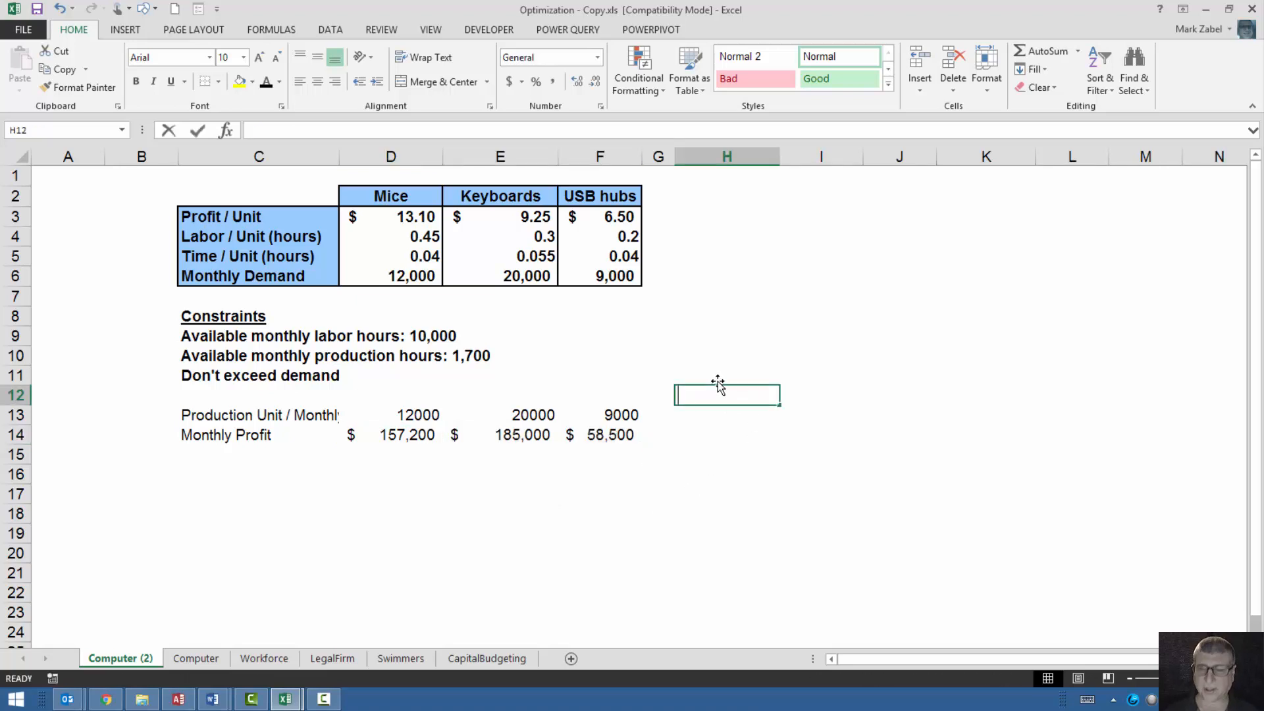
text(Totals)
key(Return)
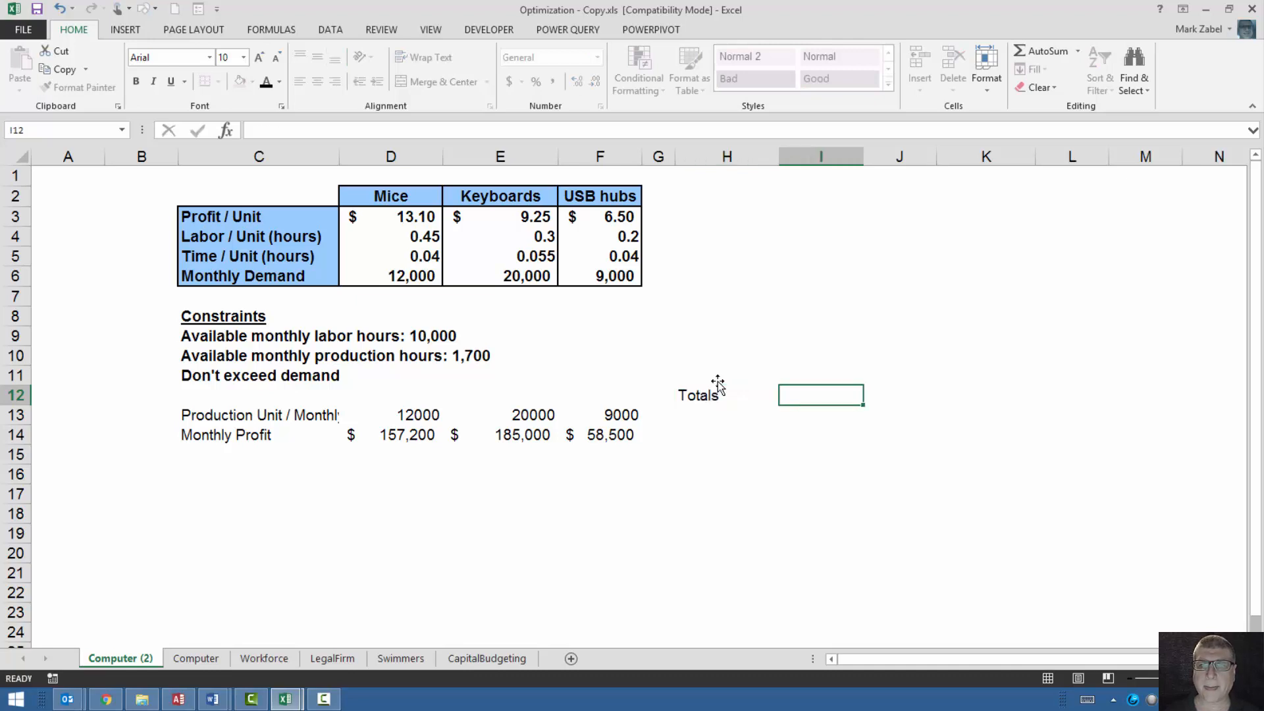
Total the production units in H13 with =SUM(D13:F13) and copy the formula down to H14 for monthly profit.
key(Left)
key(Right)
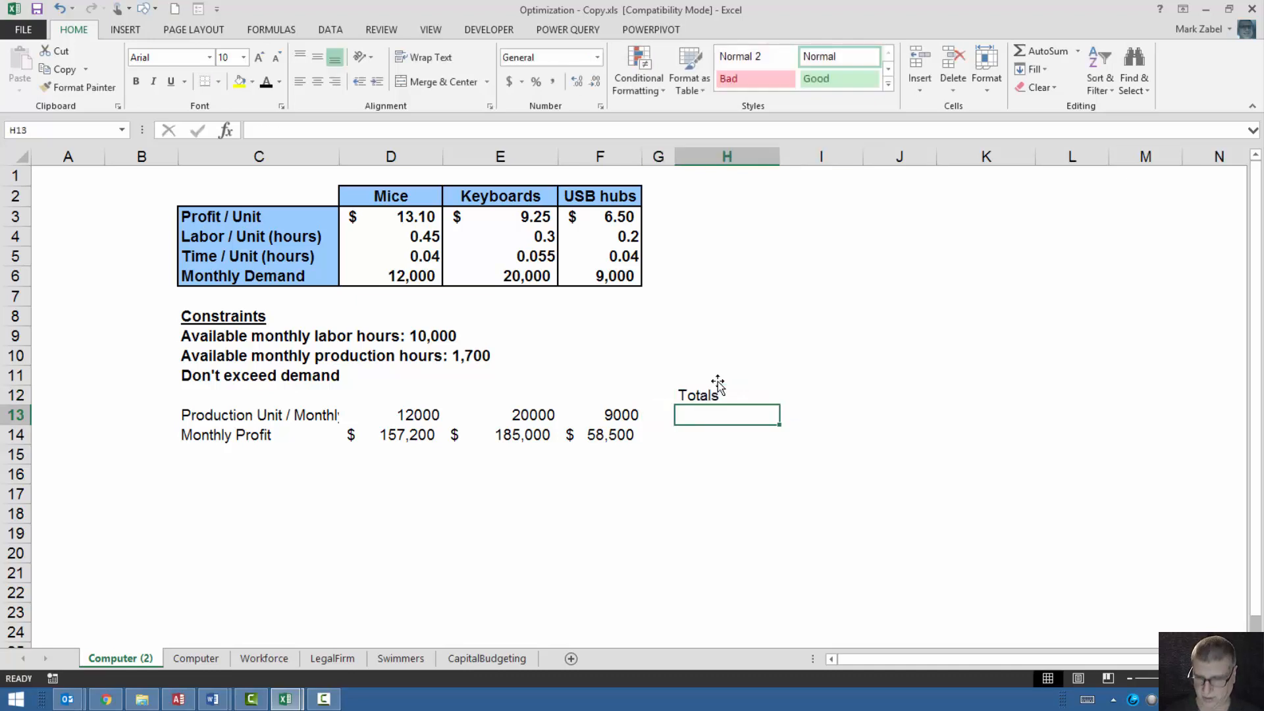
text(=sum()
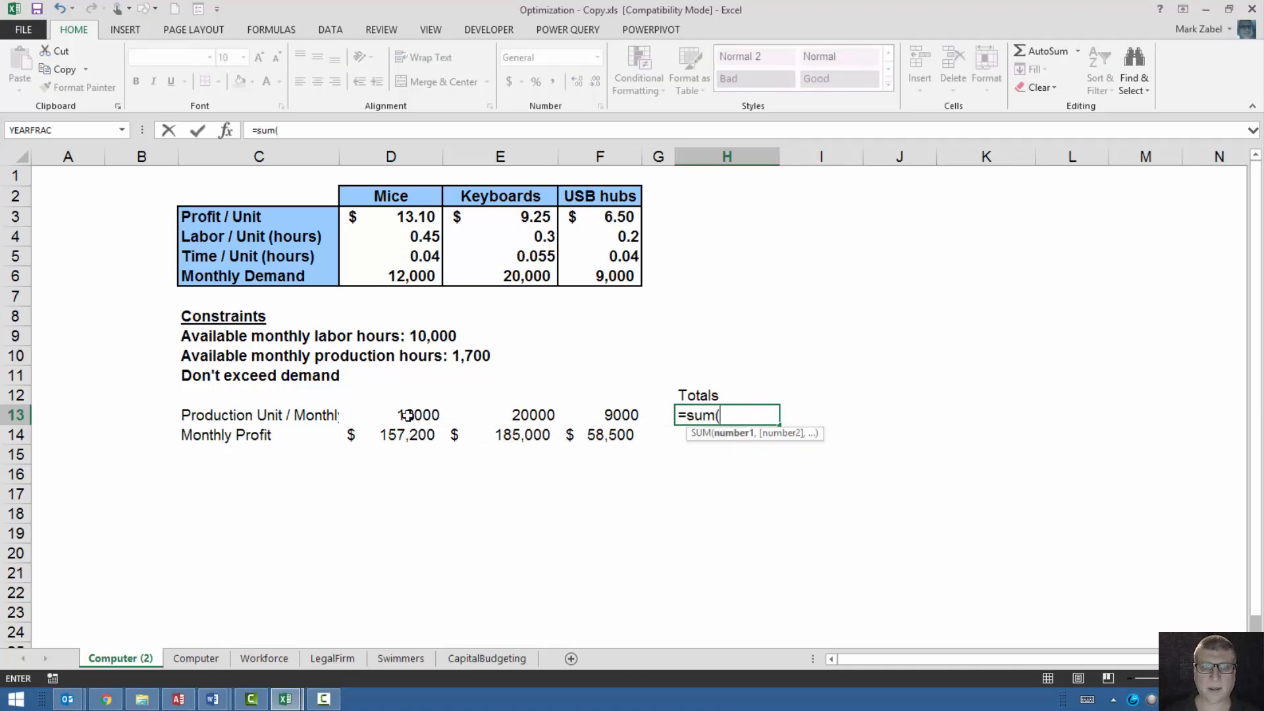
drag(408, 415, 581, 412)
key(Return)
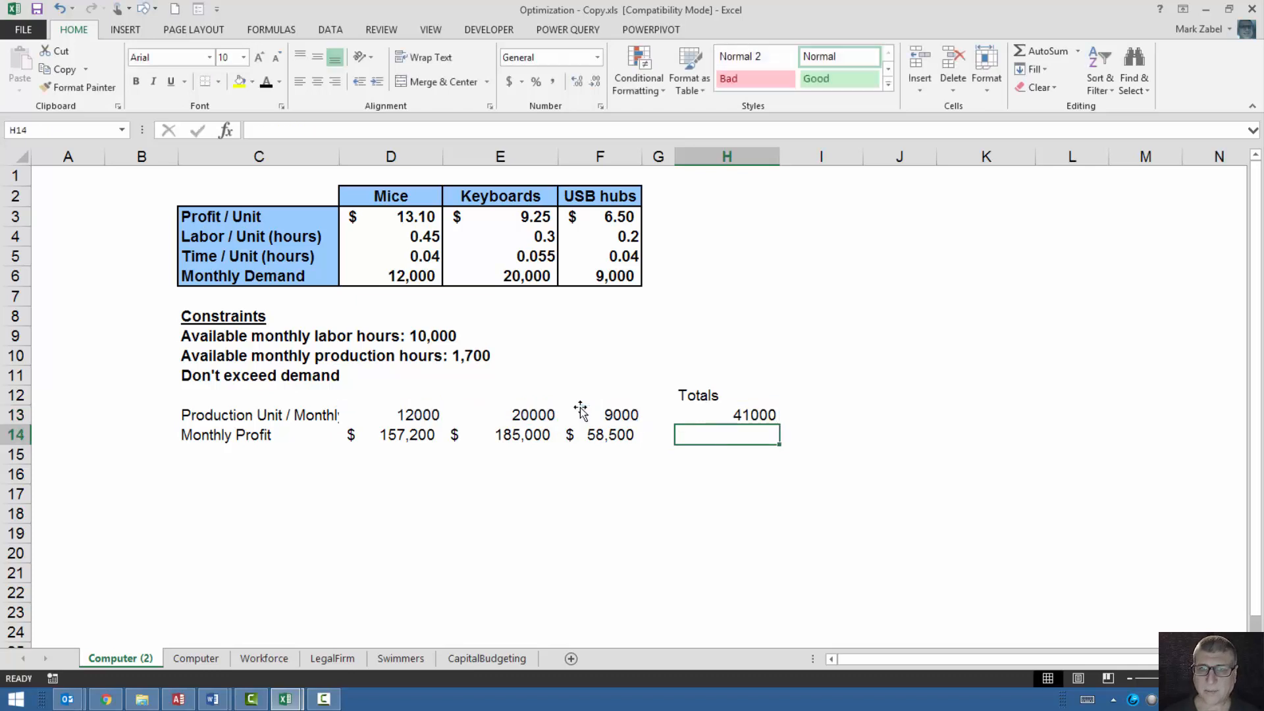
click(716, 414)
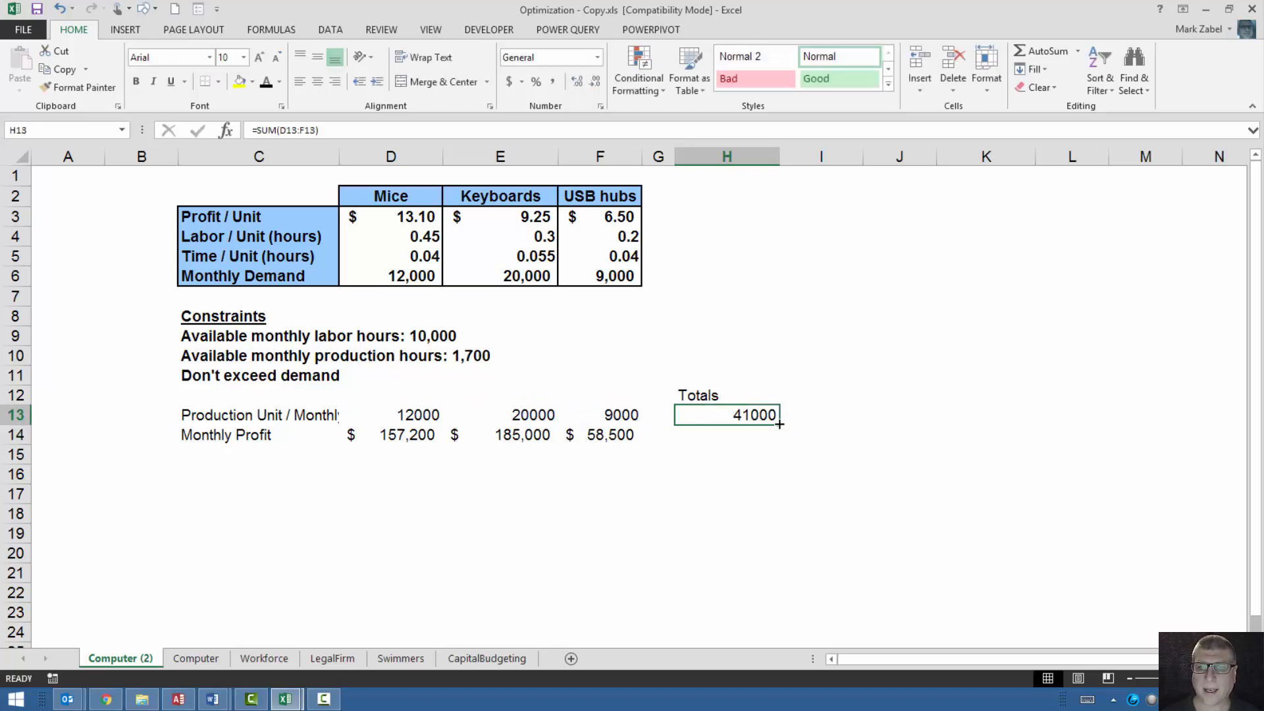
drag(780, 424, 781, 442)
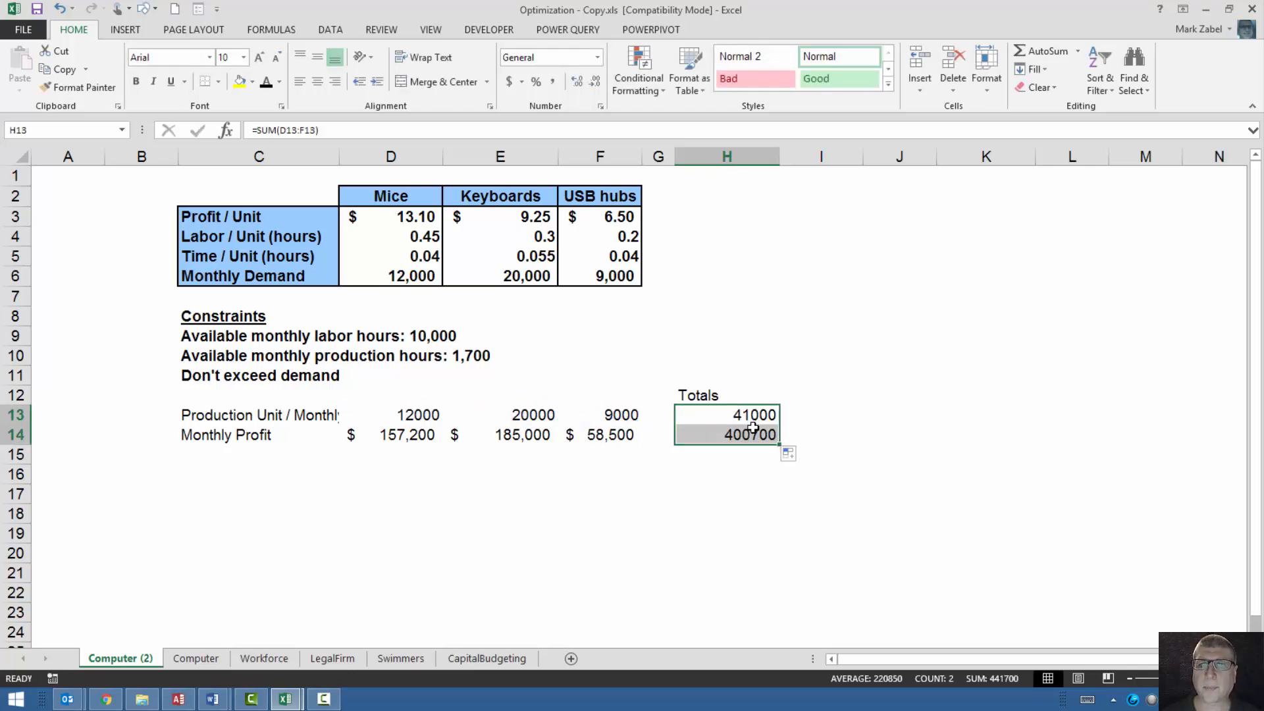
Format the monthly profit total in H14 in accounting dollar style with zero decimal places.
click(753, 435)
click(509, 81)
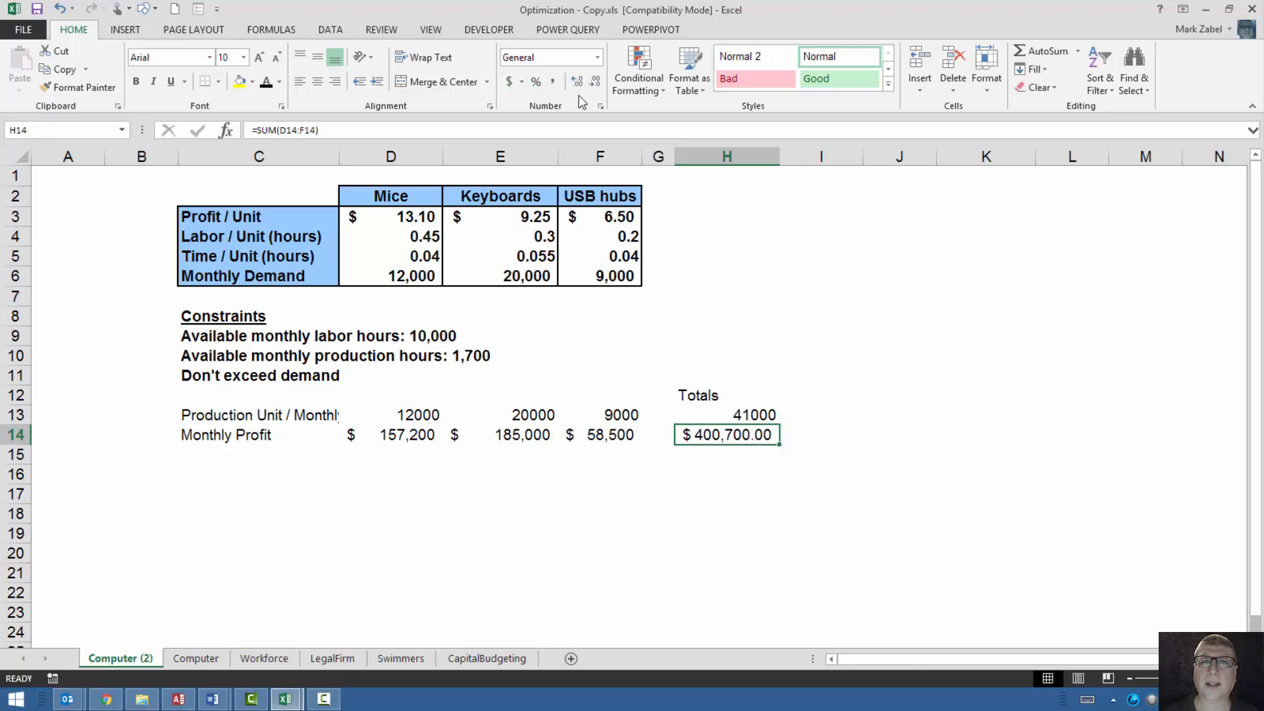
click(594, 81)
click(594, 81)
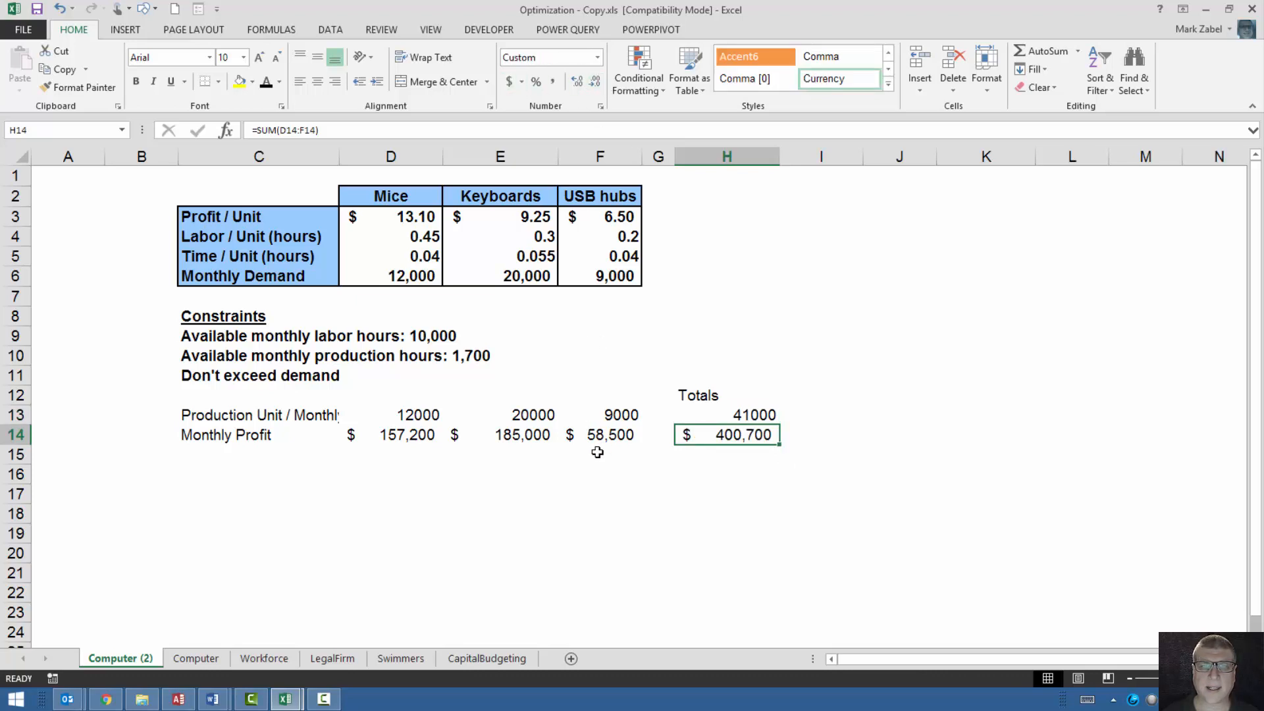
click(597, 452)
click(212, 456)
click(423, 419)
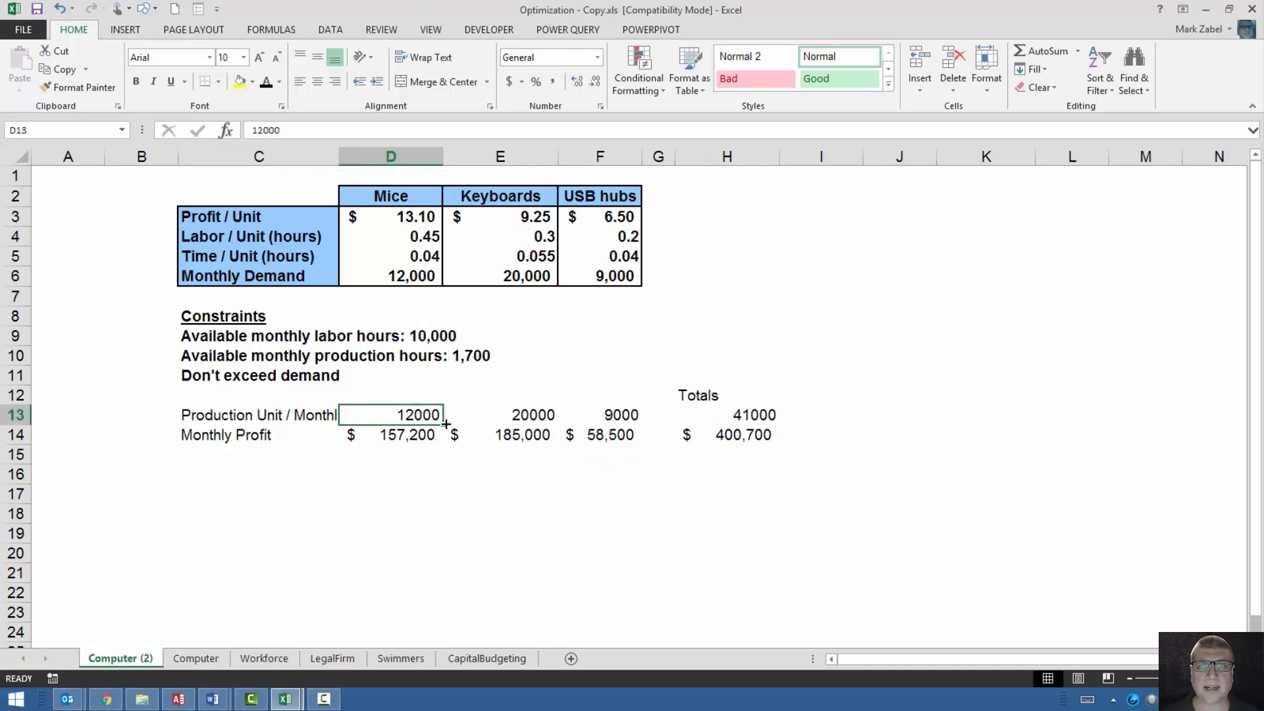
click(724, 436)
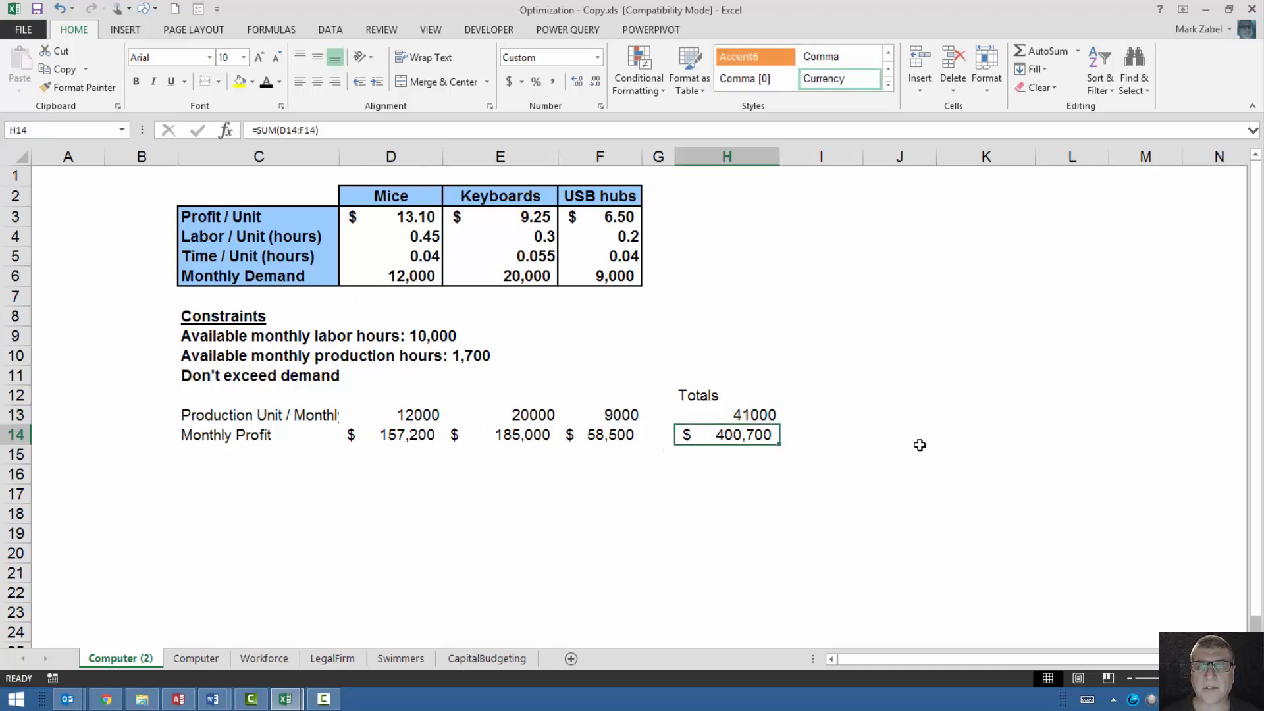
Enter the row label "Labor Hours" in cell C15, below Monthly Profit.
click(229, 453)
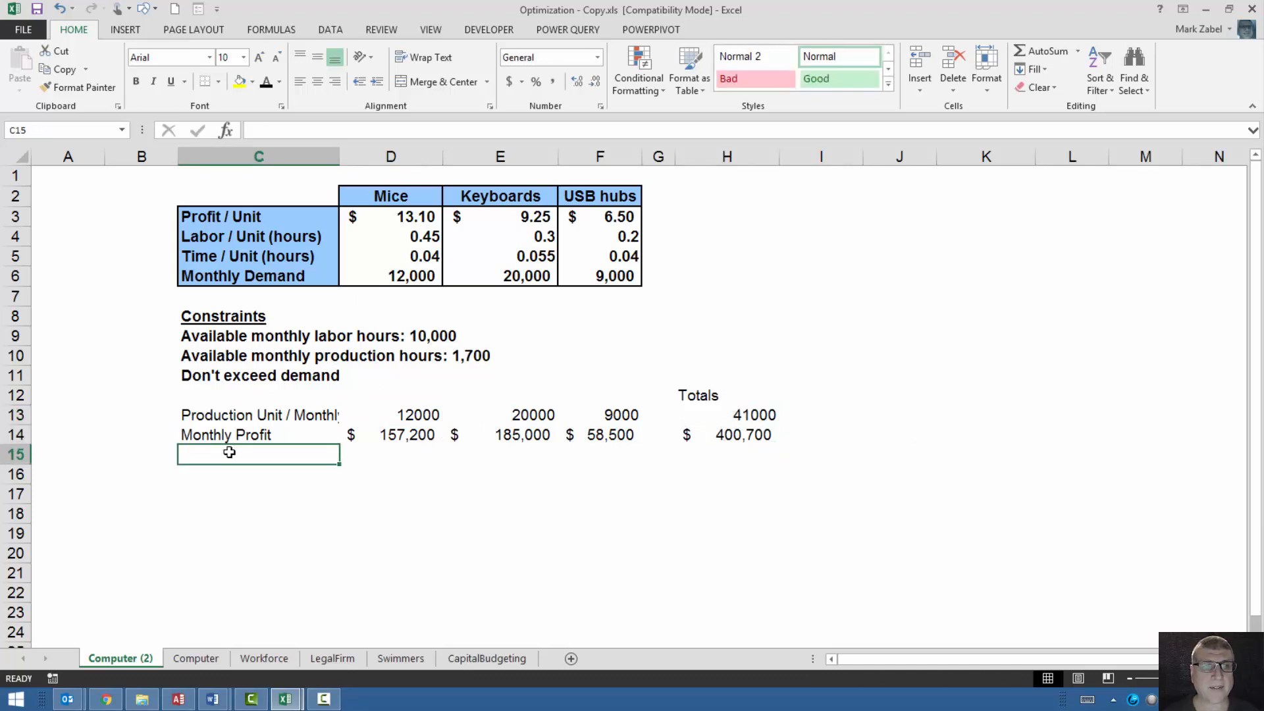
text(L)
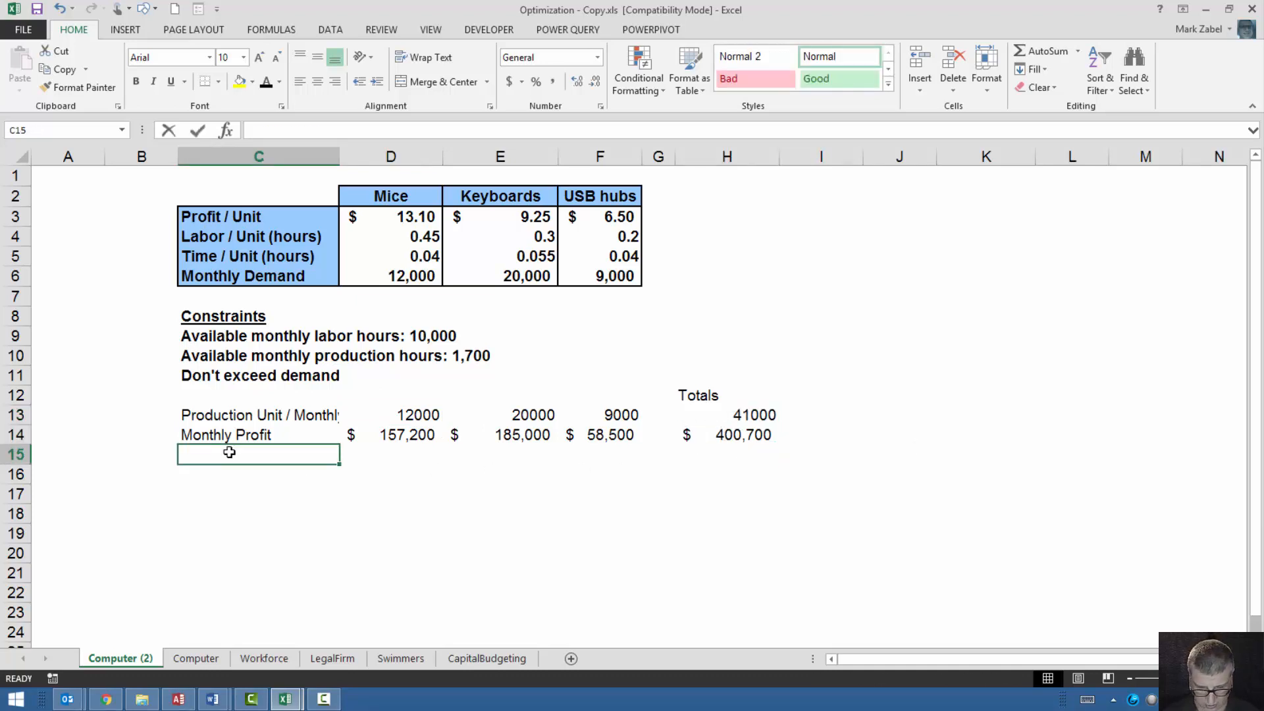
text(abor Hours)
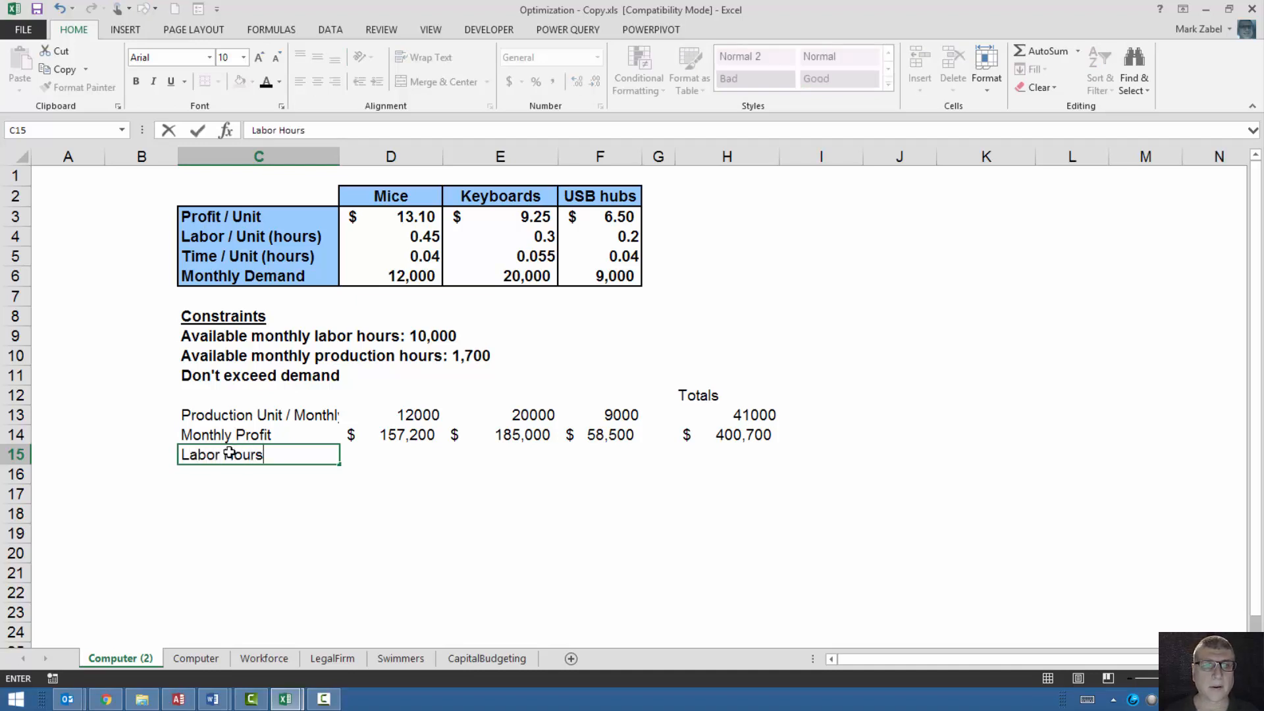
key(Tab)
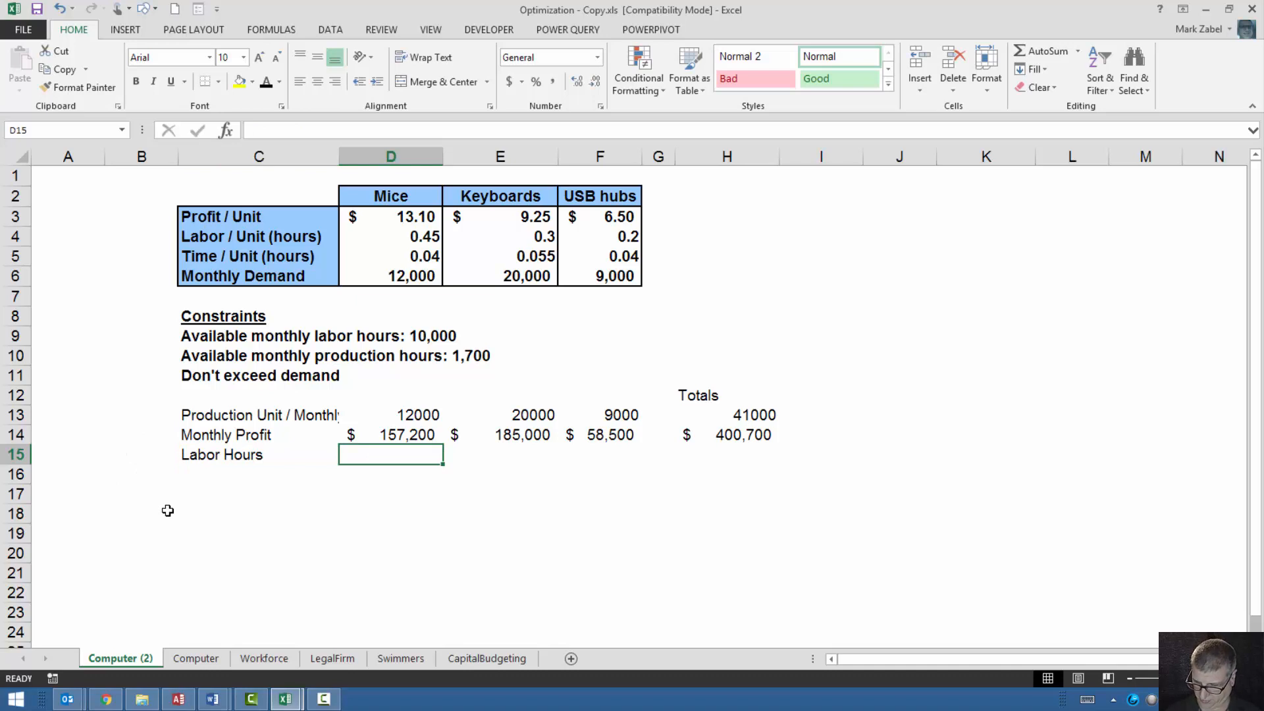
Calculate the mice labor hours in D15 with =D4*D13 and fill the formula across to E15:F15.
text(=)
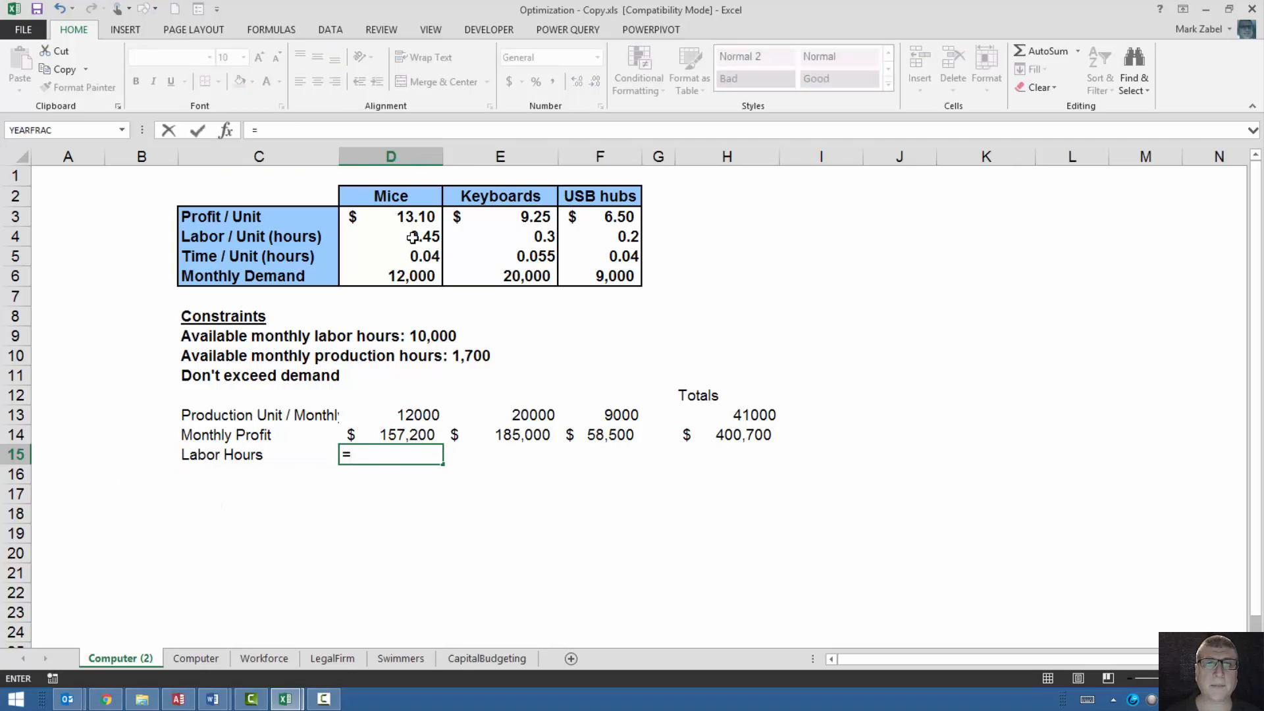
click(412, 238)
text(*)
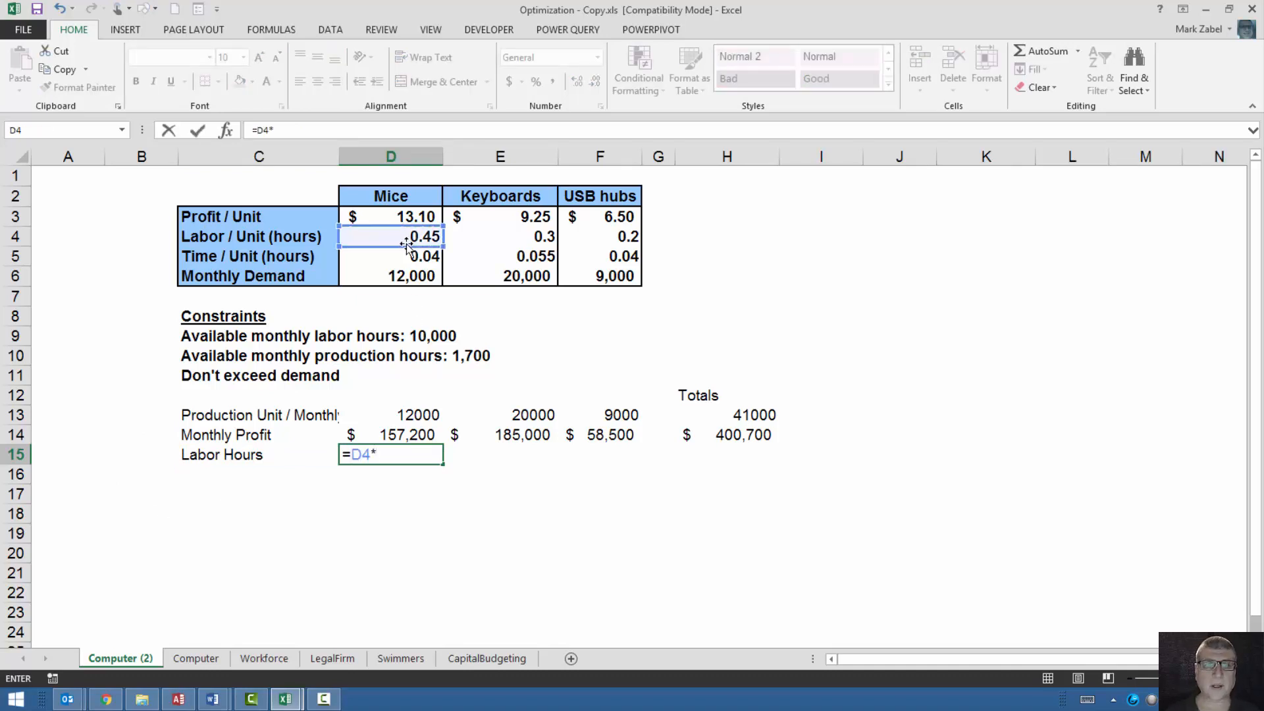
click(393, 417)
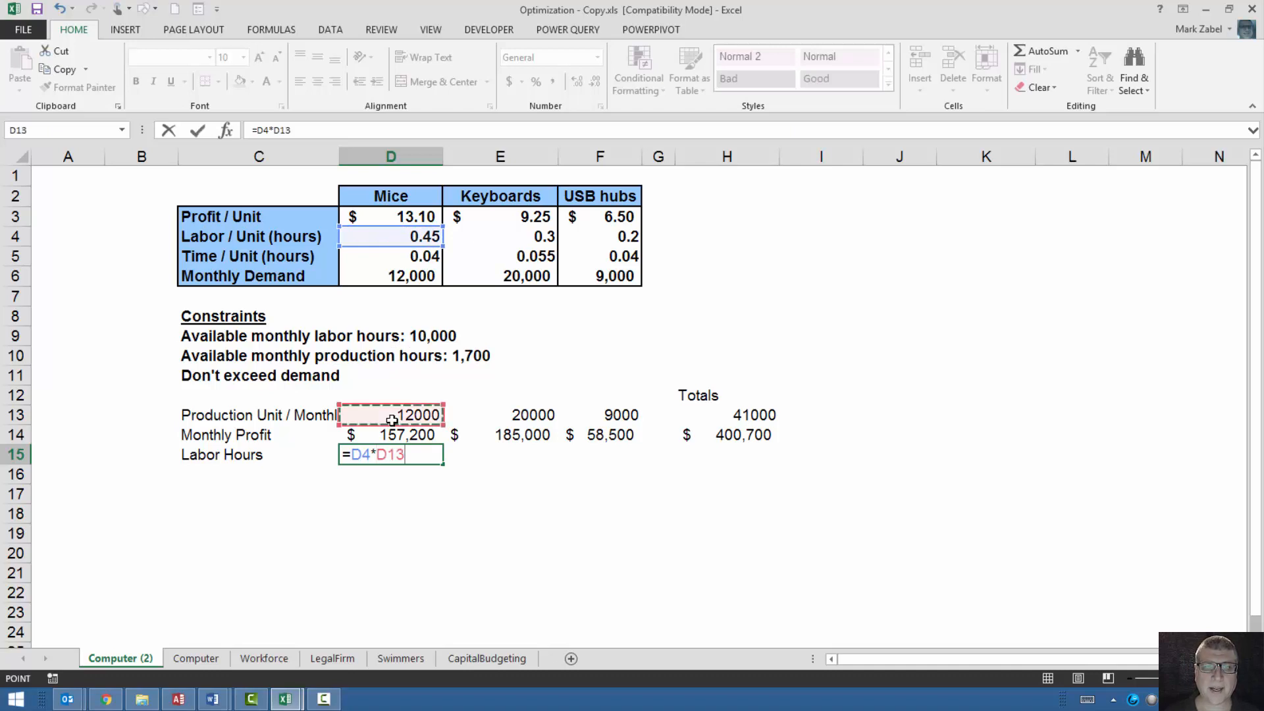
key(Return)
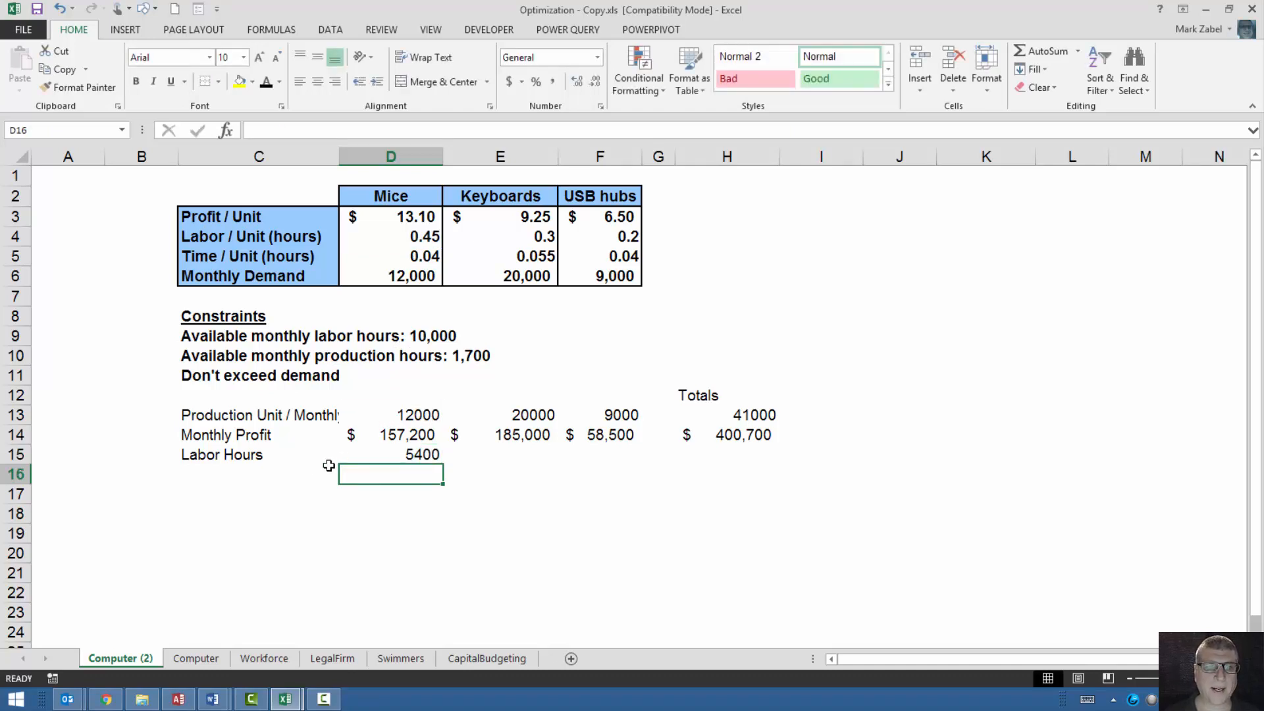
click(420, 453)
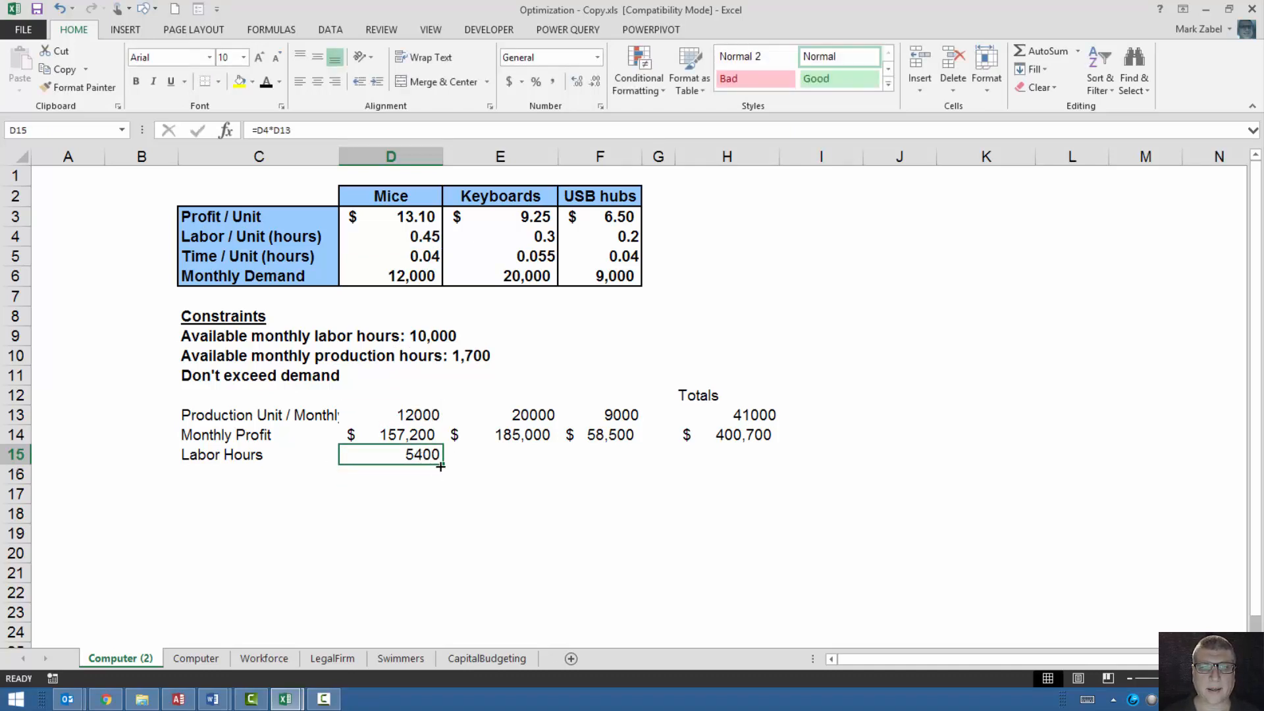
drag(443, 464, 629, 463)
Copy the total formula from H14 down to H15 and format the labor hours total as a Number with zero decimals.
click(711, 437)
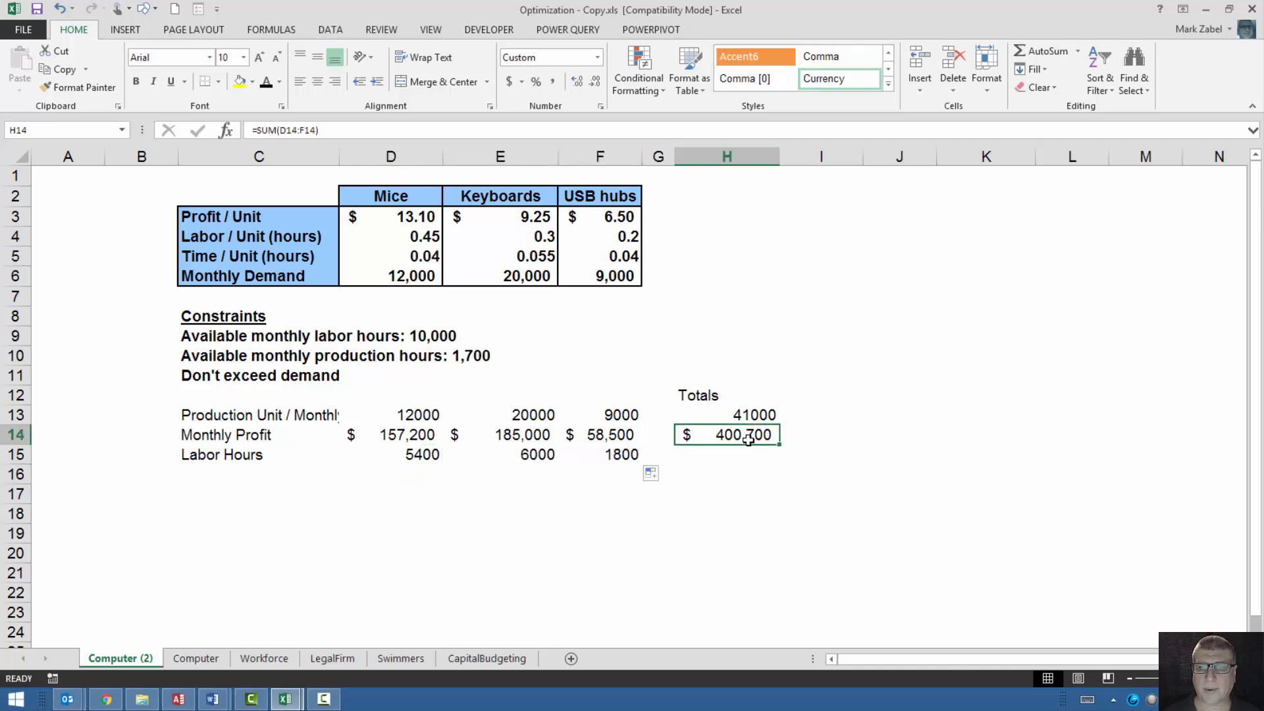
drag(779, 444, 778, 461)
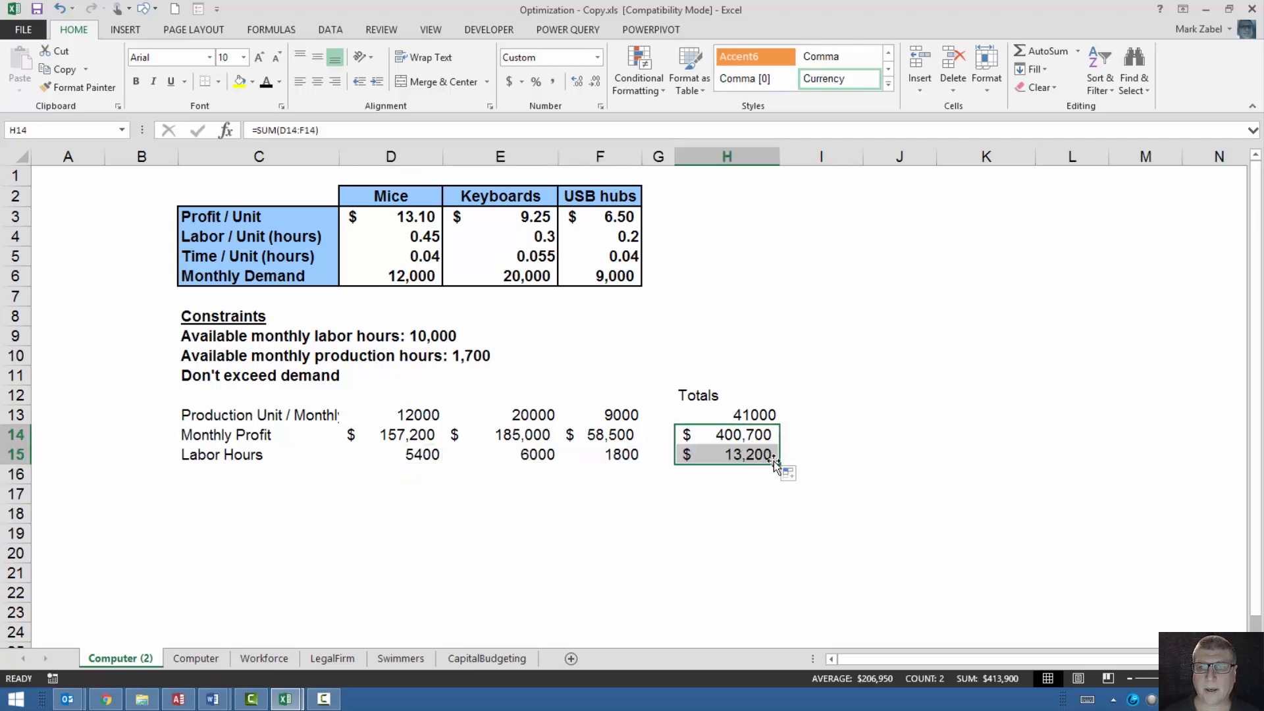
click(724, 479)
click(760, 455)
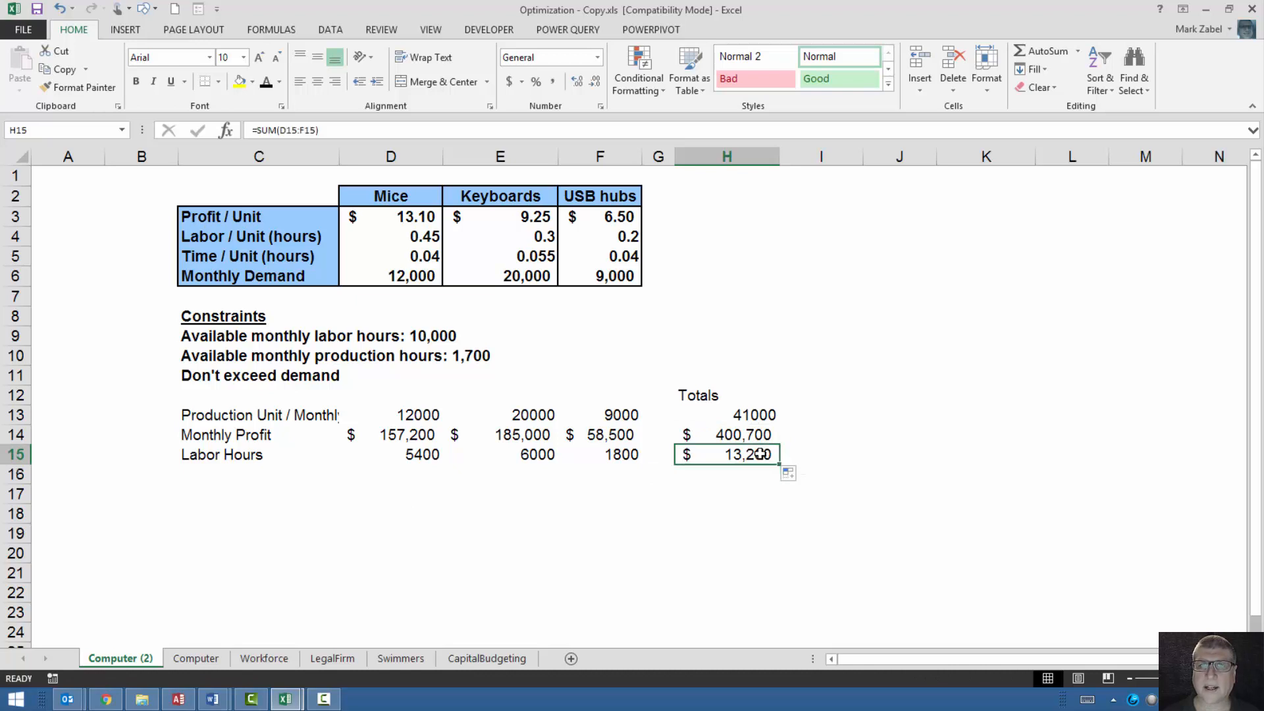
click(597, 57)
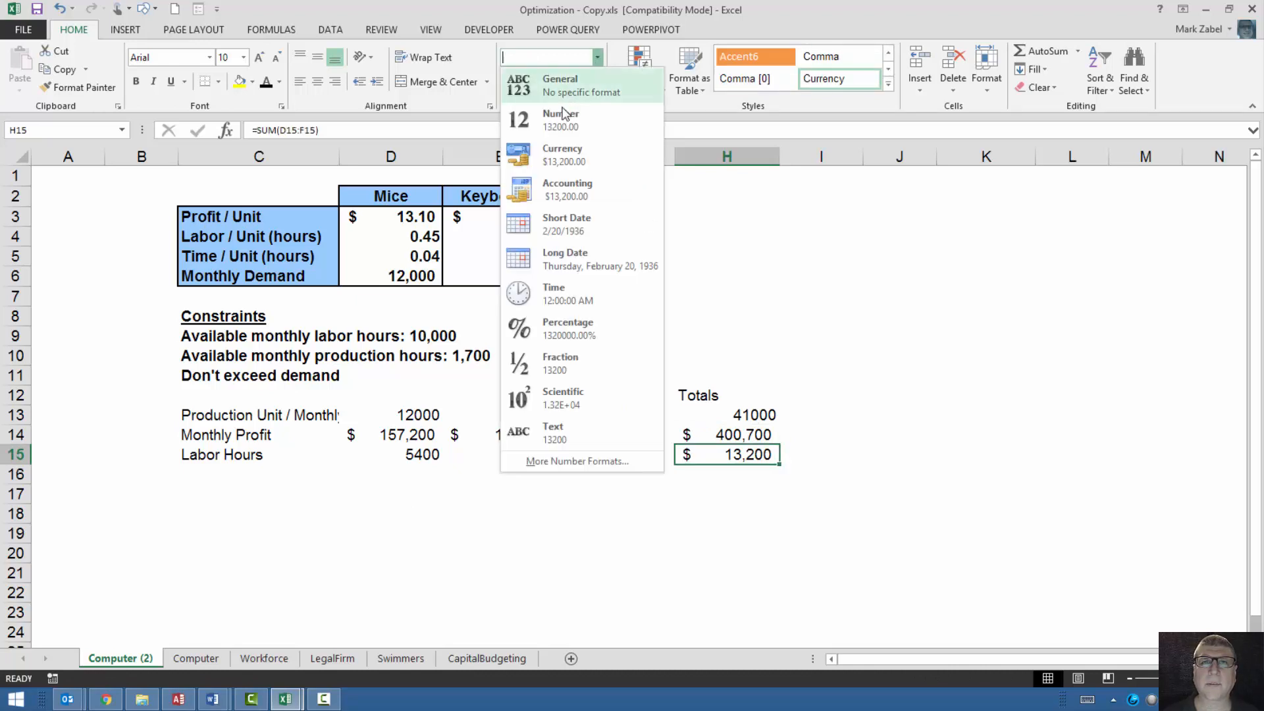
click(565, 114)
click(595, 84)
click(595, 84)
click(659, 474)
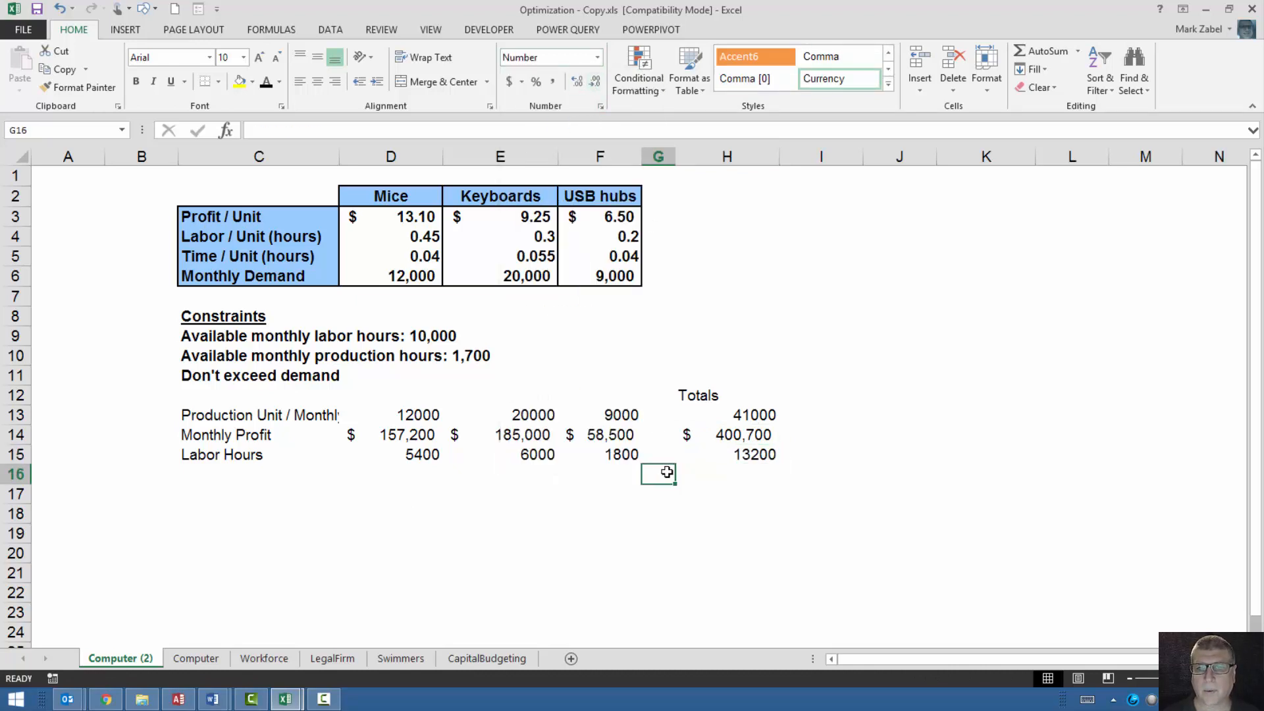
Enter the row label "Production Hours" in cell C16, below Labor Hours.
click(204, 474)
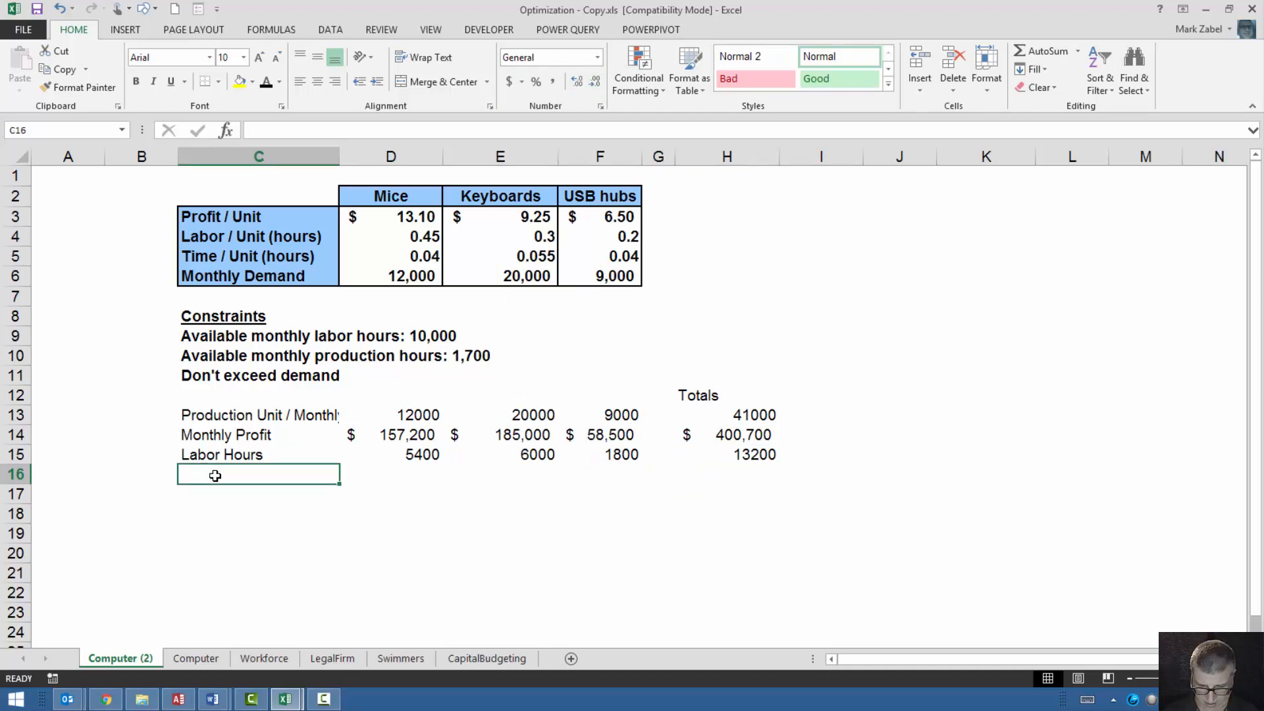
text(Pro)
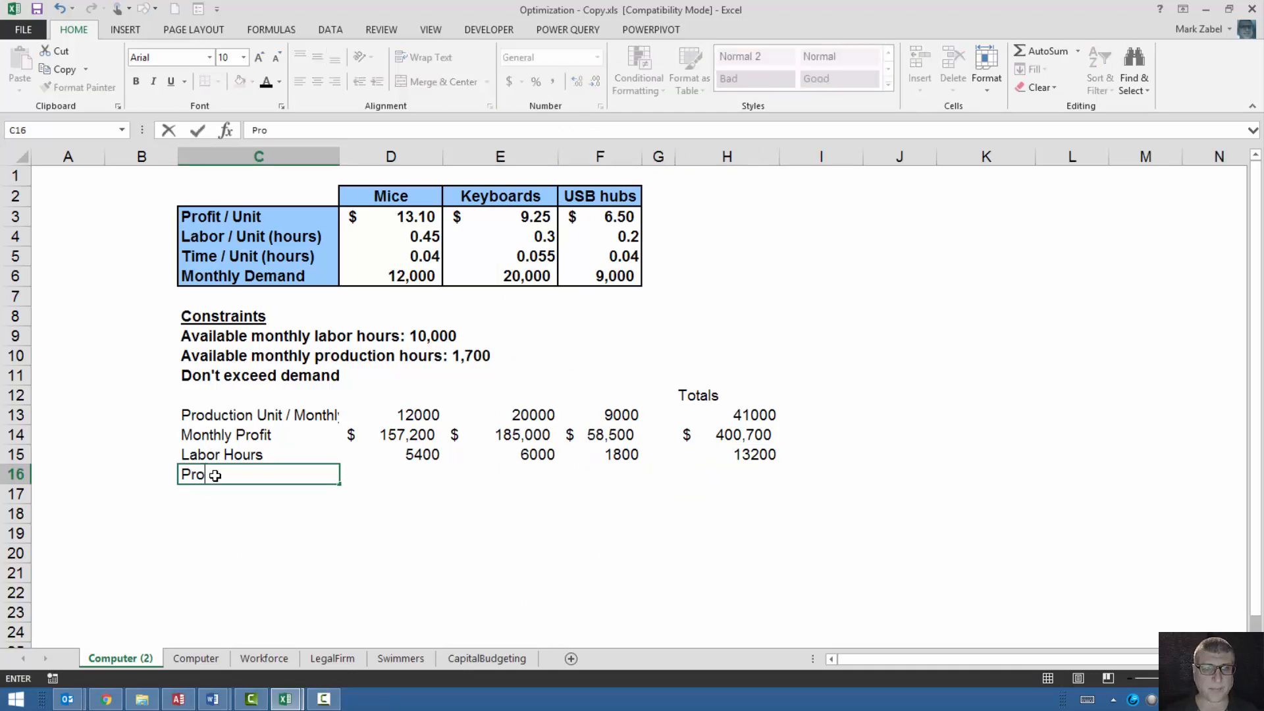
text(duc)
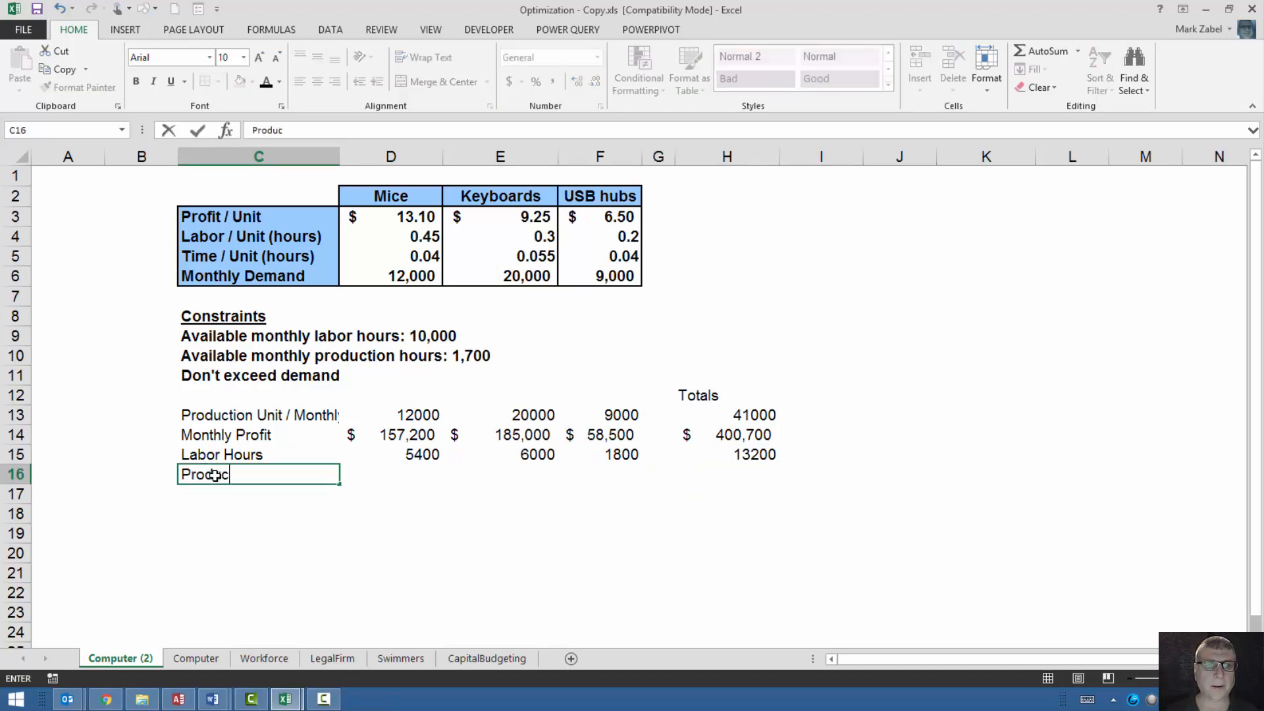
text(tion Hours)
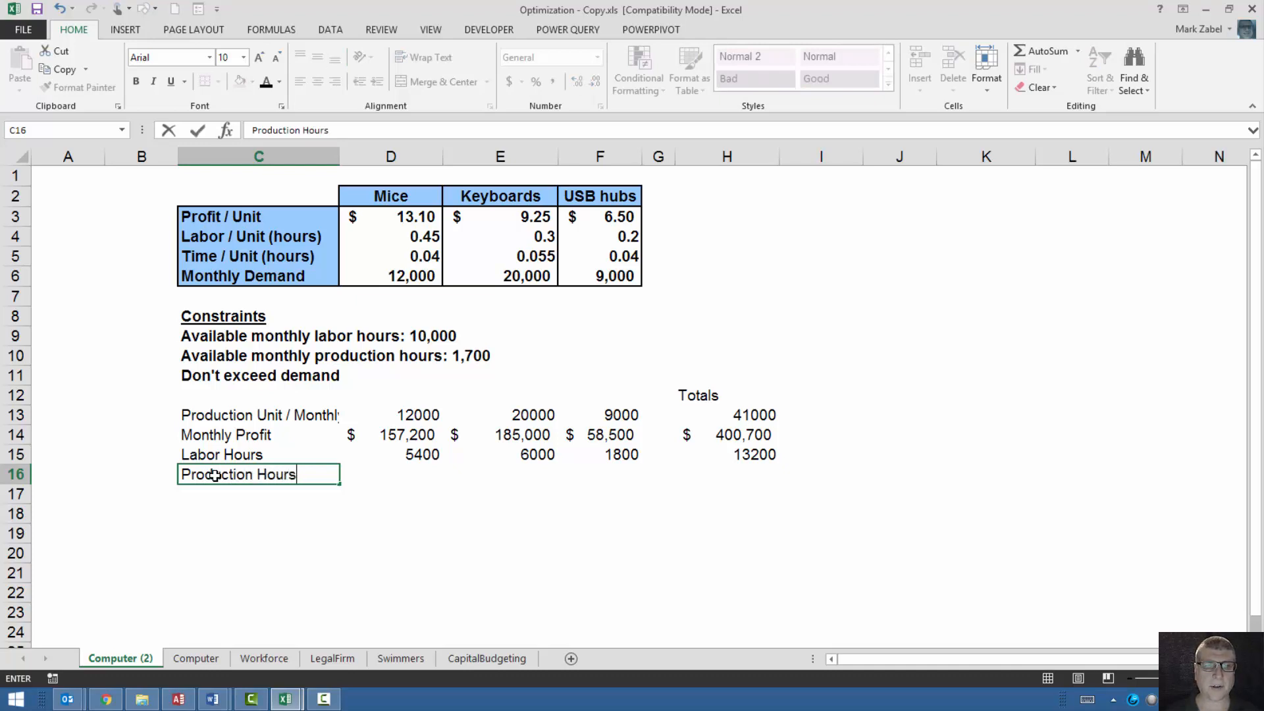
key(Return)
Calculate the mice production hours in D16 with =D5*D13, multiplying time per unit by production units.
key(Up)
key(Right)
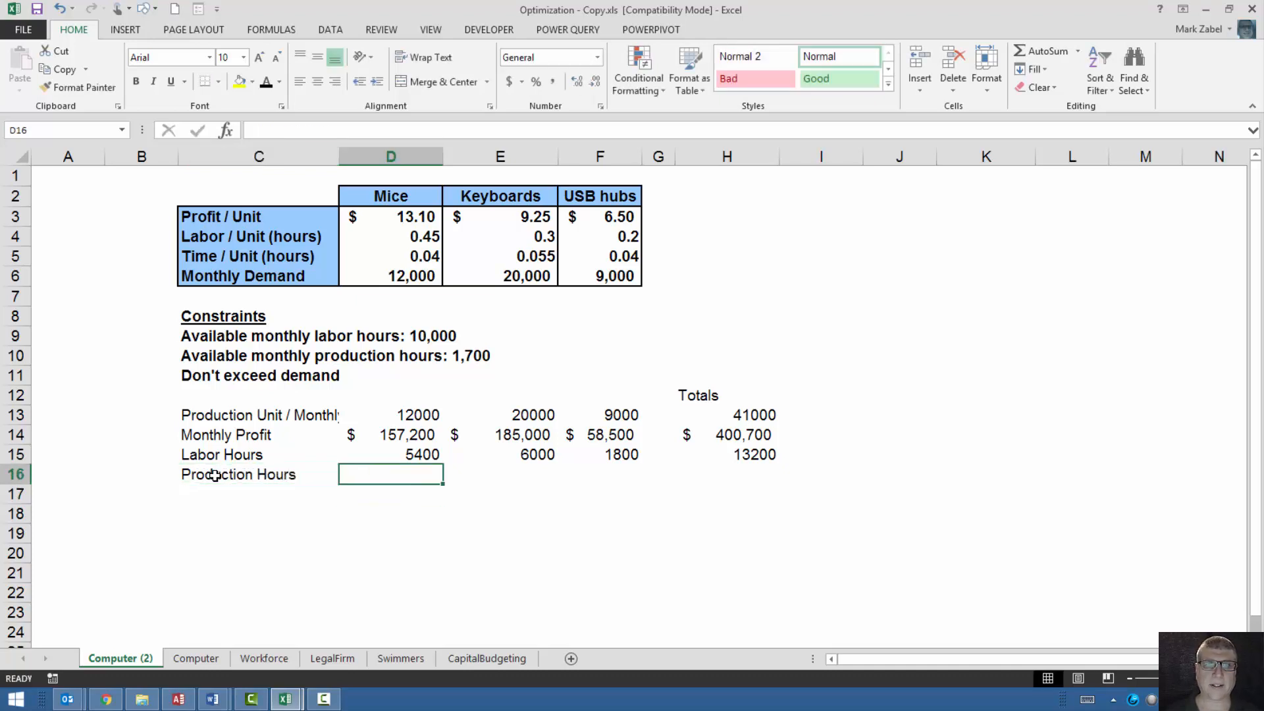
text(=)
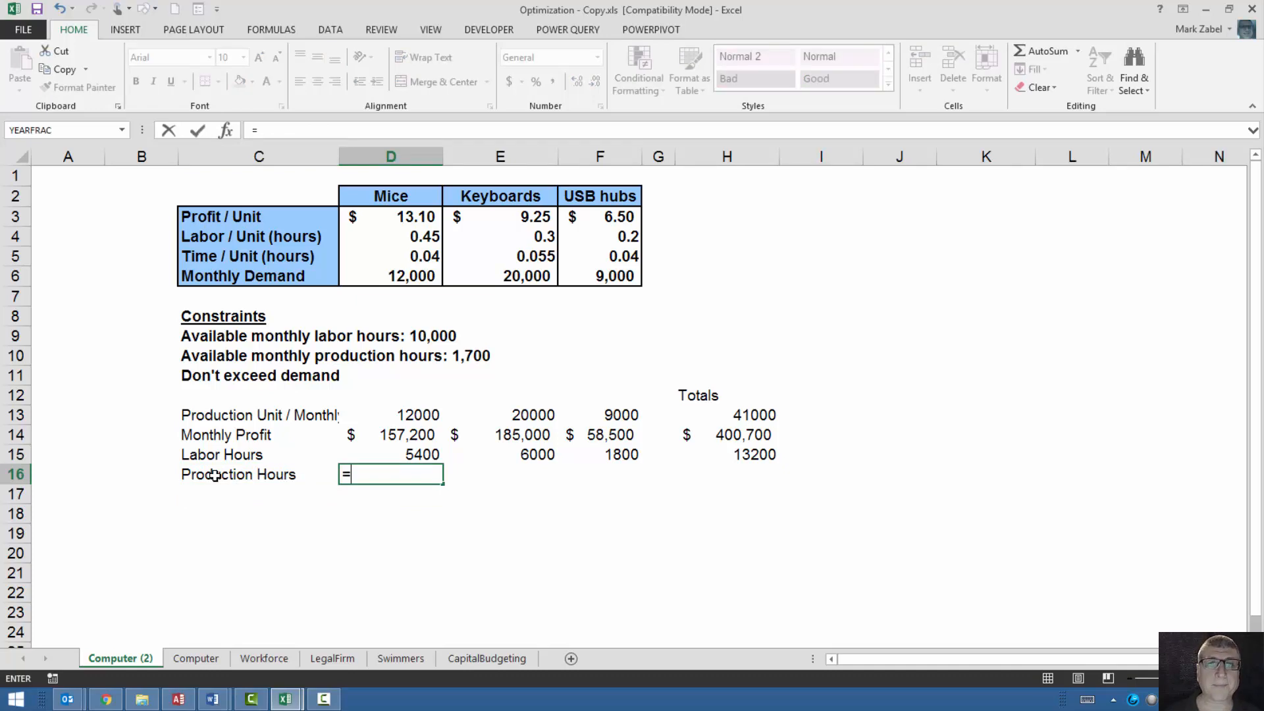
click(401, 260)
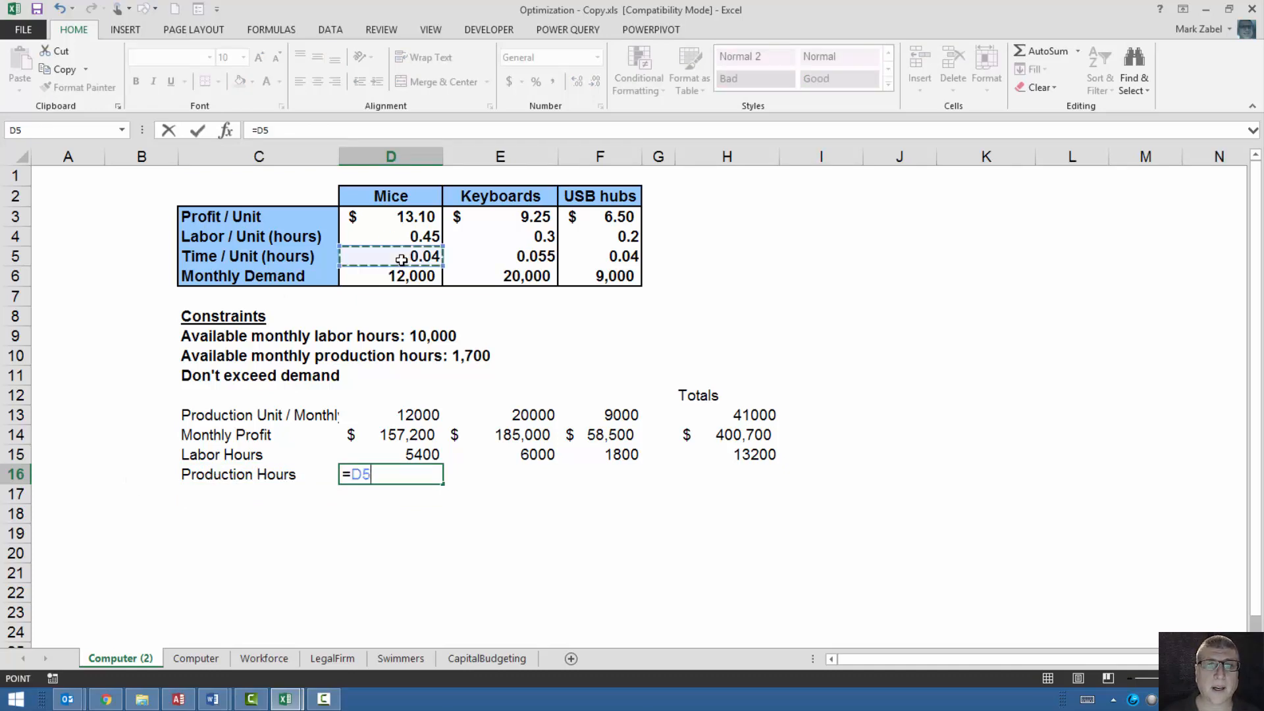
text(*)
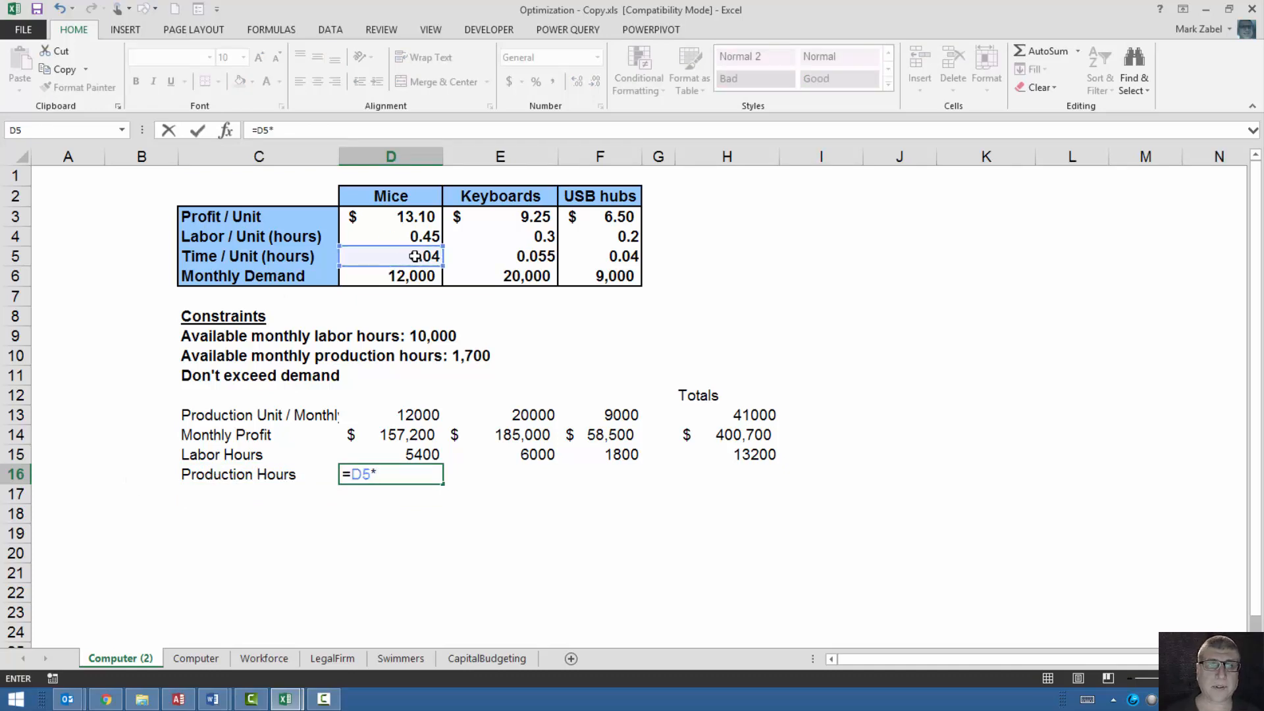
click(395, 414)
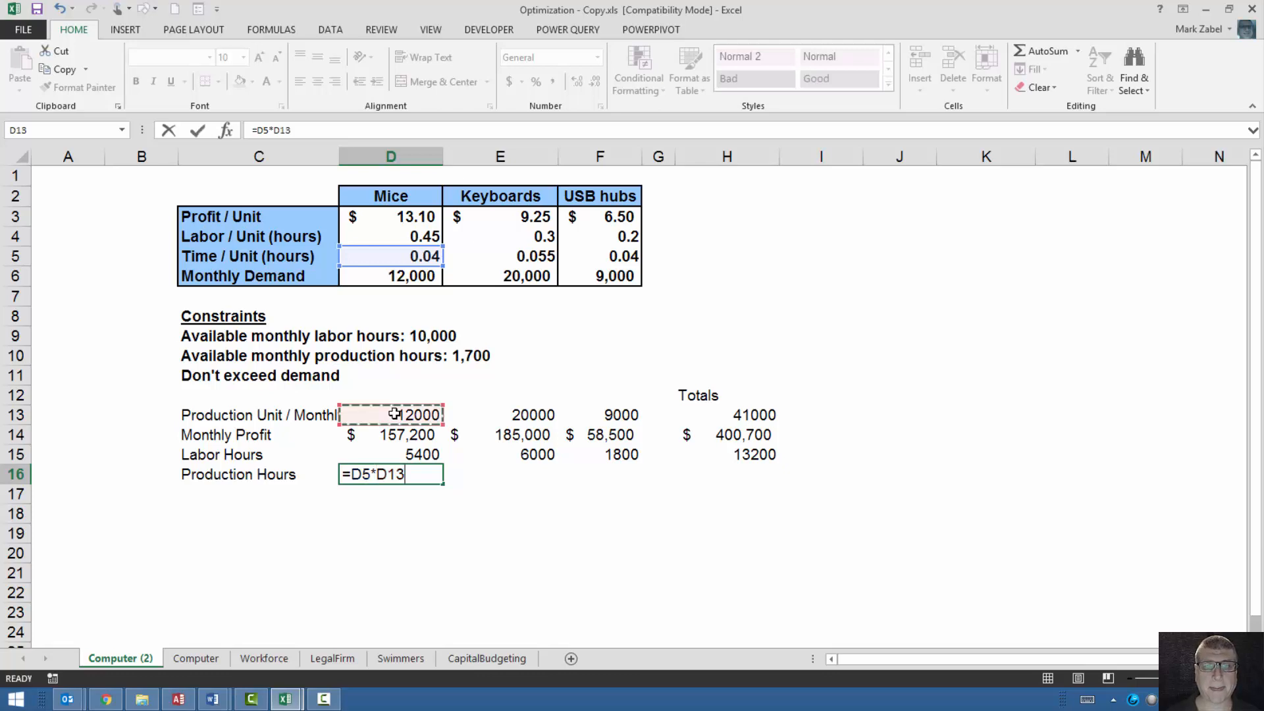
key(Return)
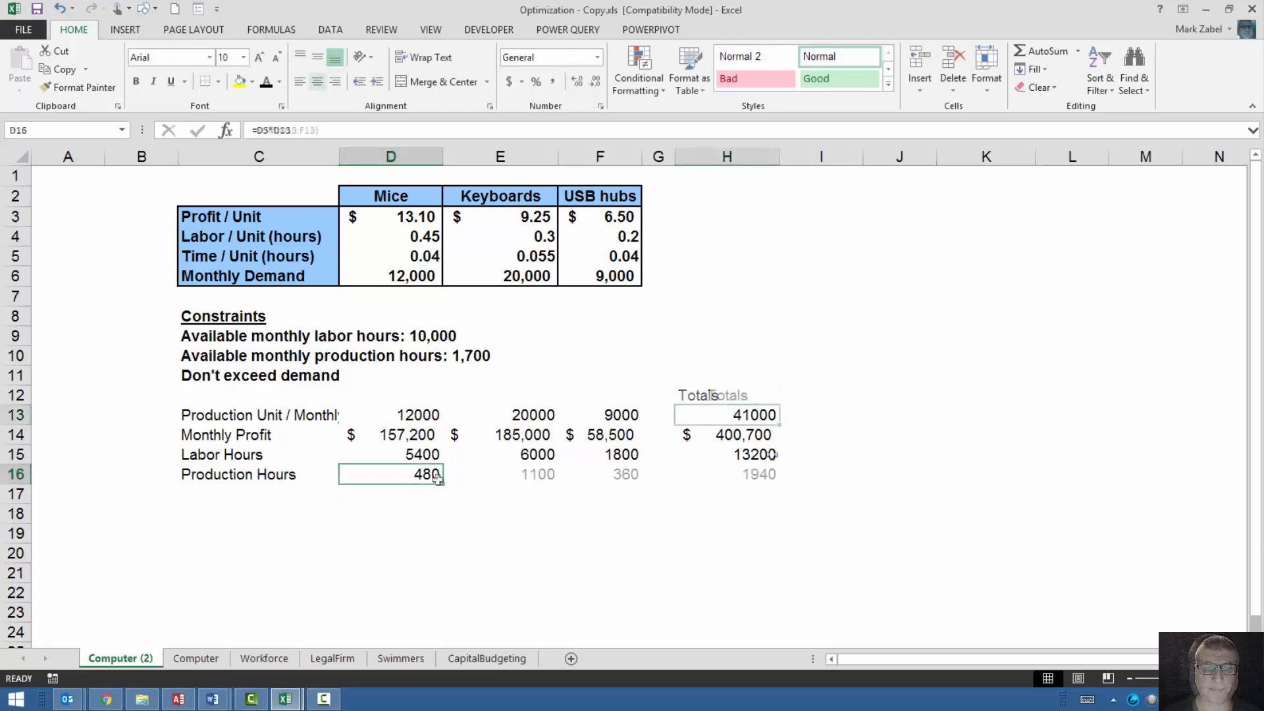
click(757, 436)
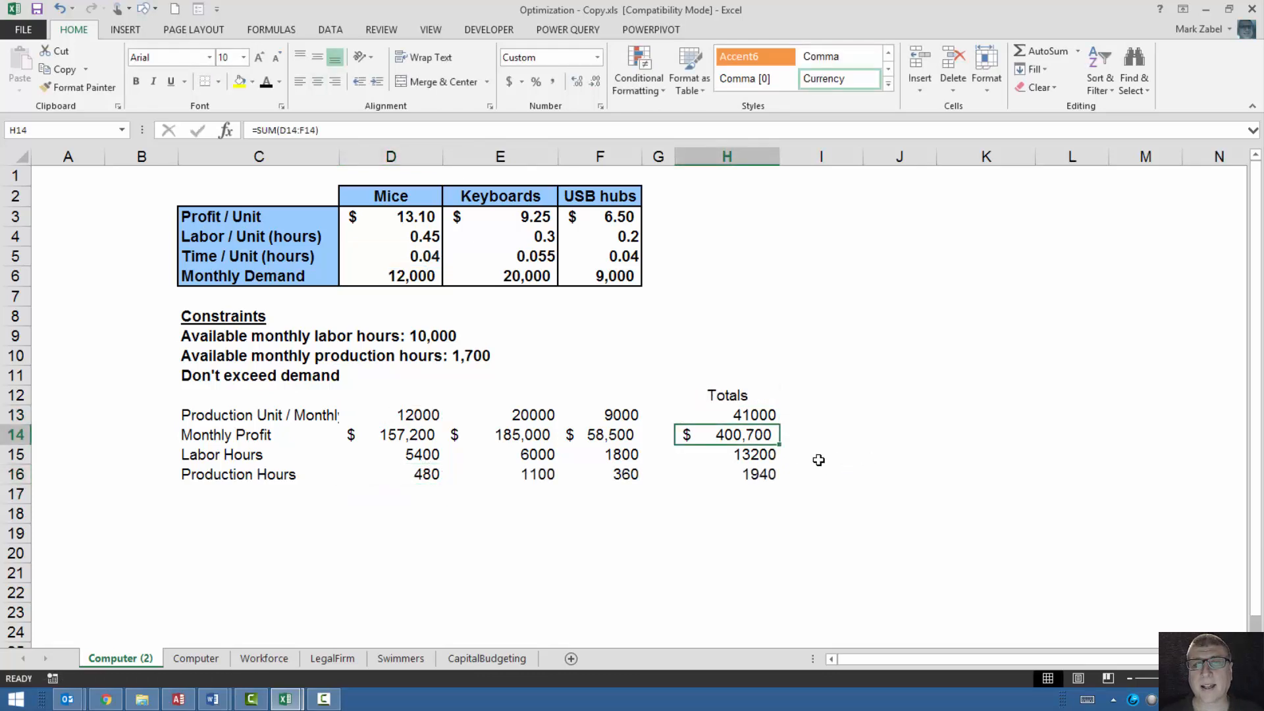
click(761, 476)
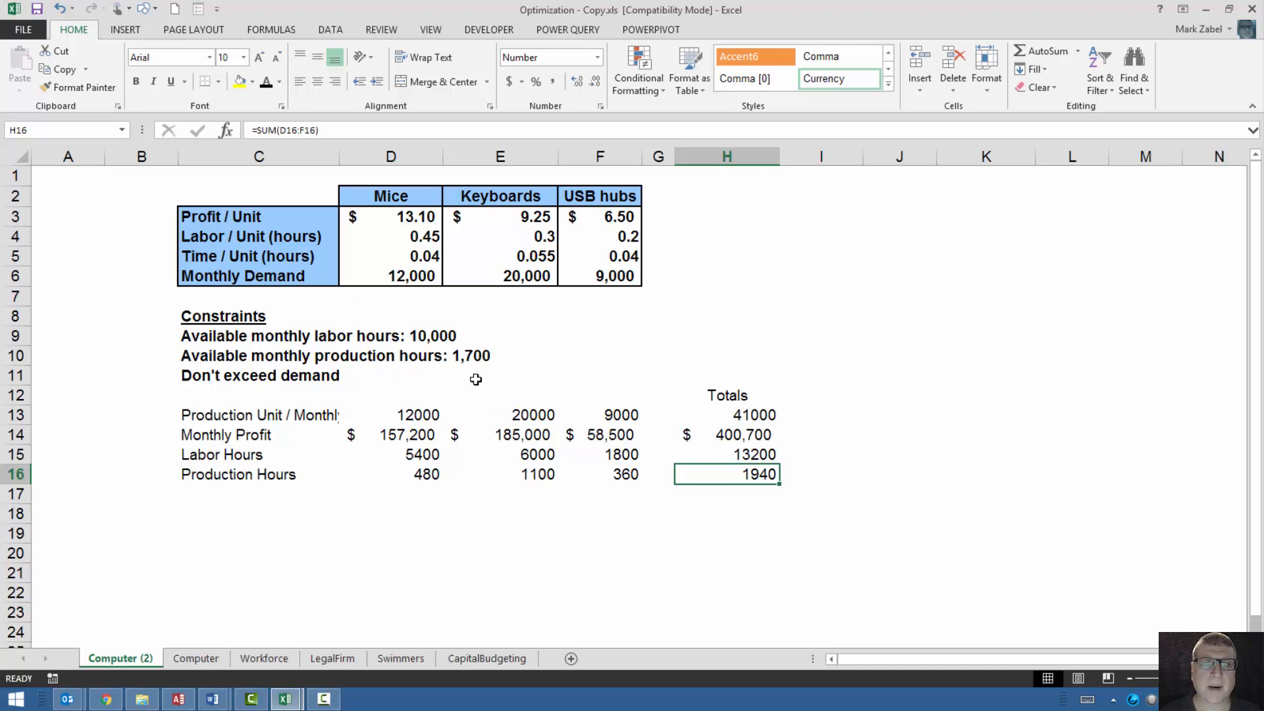
click(747, 455)
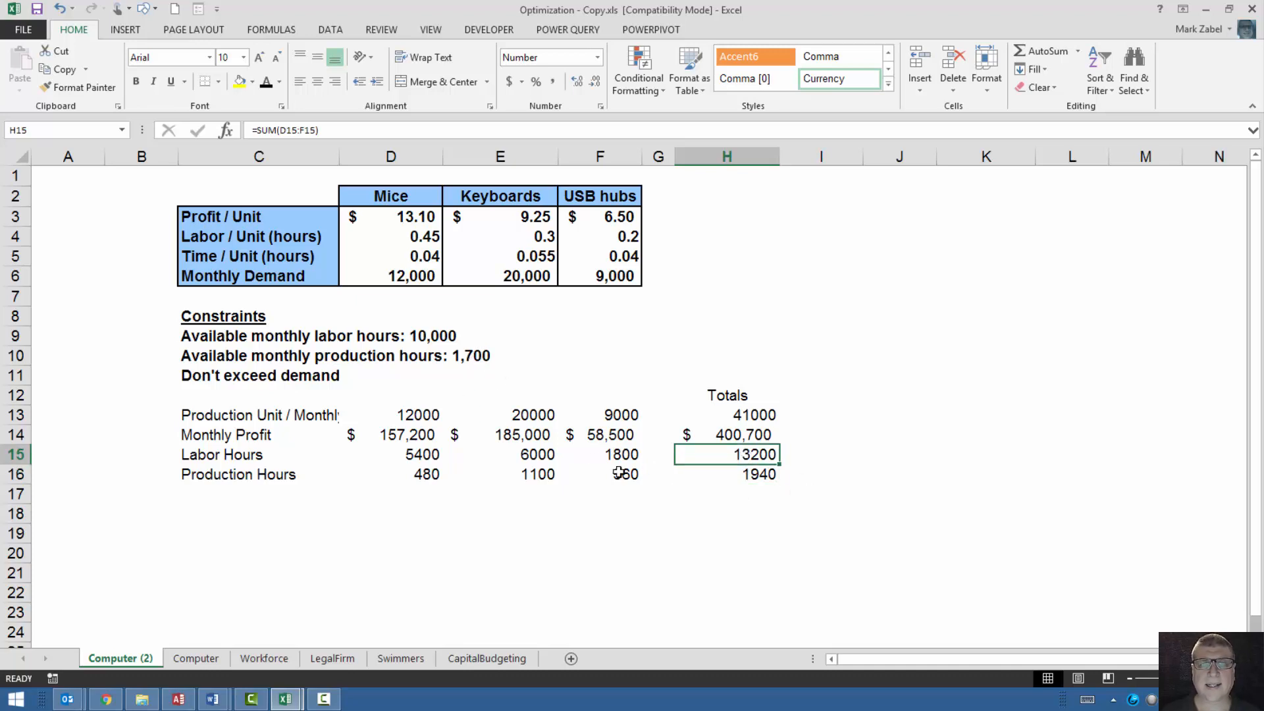
Set the production units in row 13 to 10000 mice, 15000 keyboards and 8000 USB hubs.
click(429, 416)
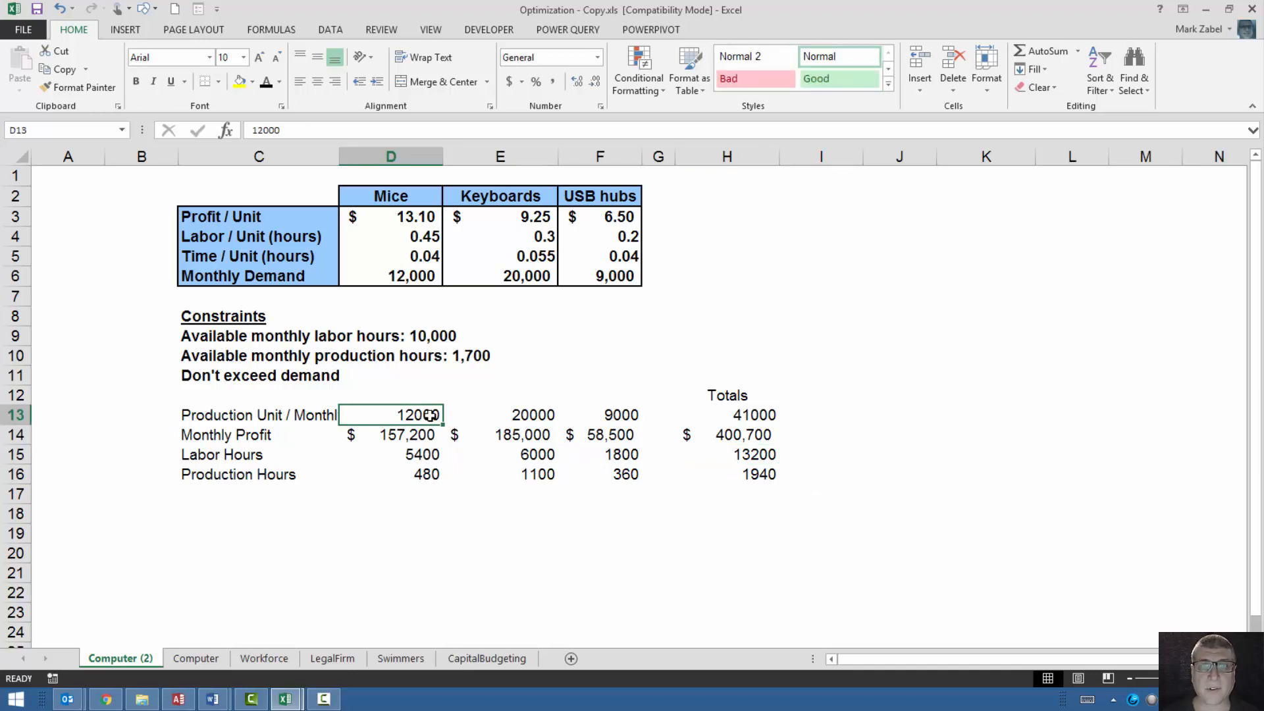
text(100)
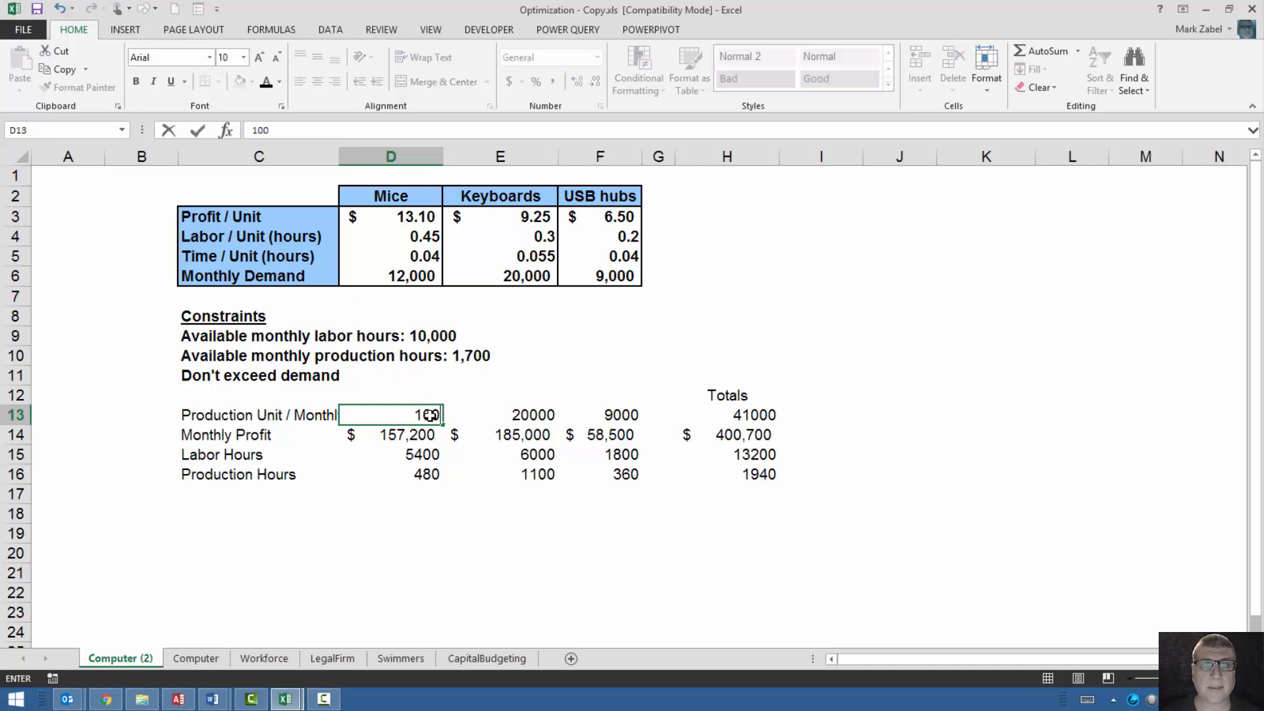
text(00)
key(Tab)
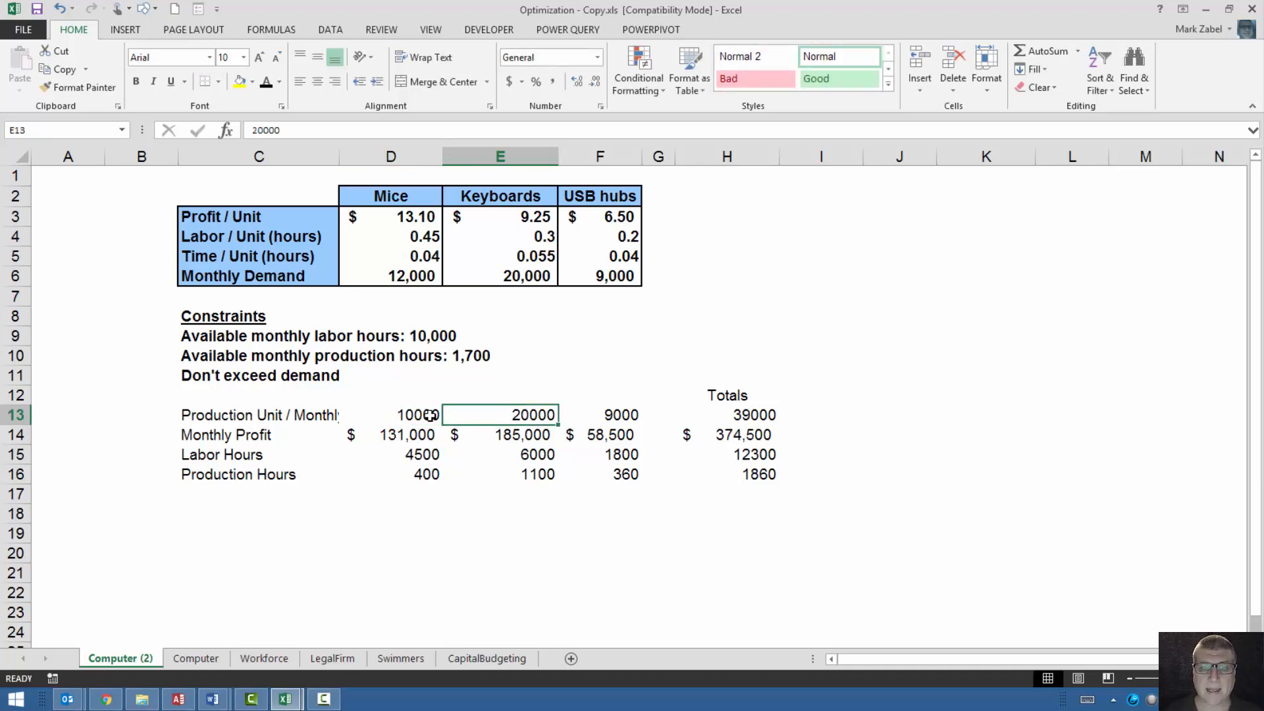
text(15000)
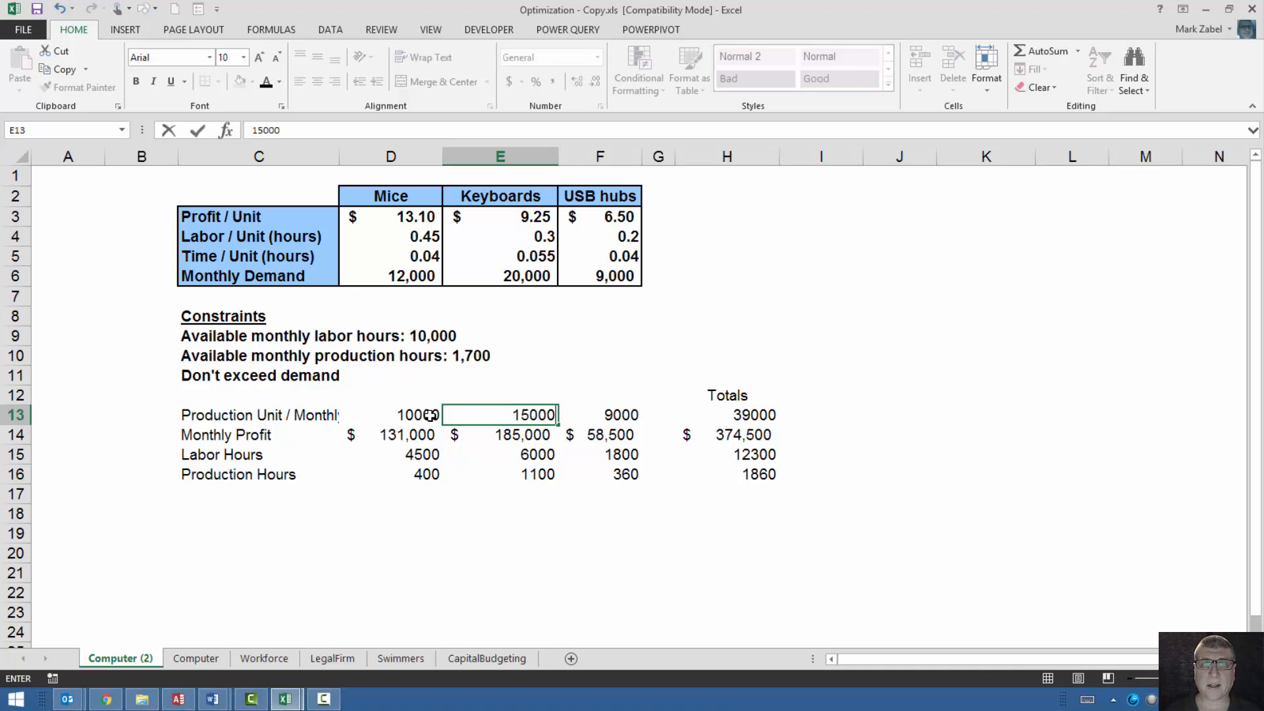
key(Tab)
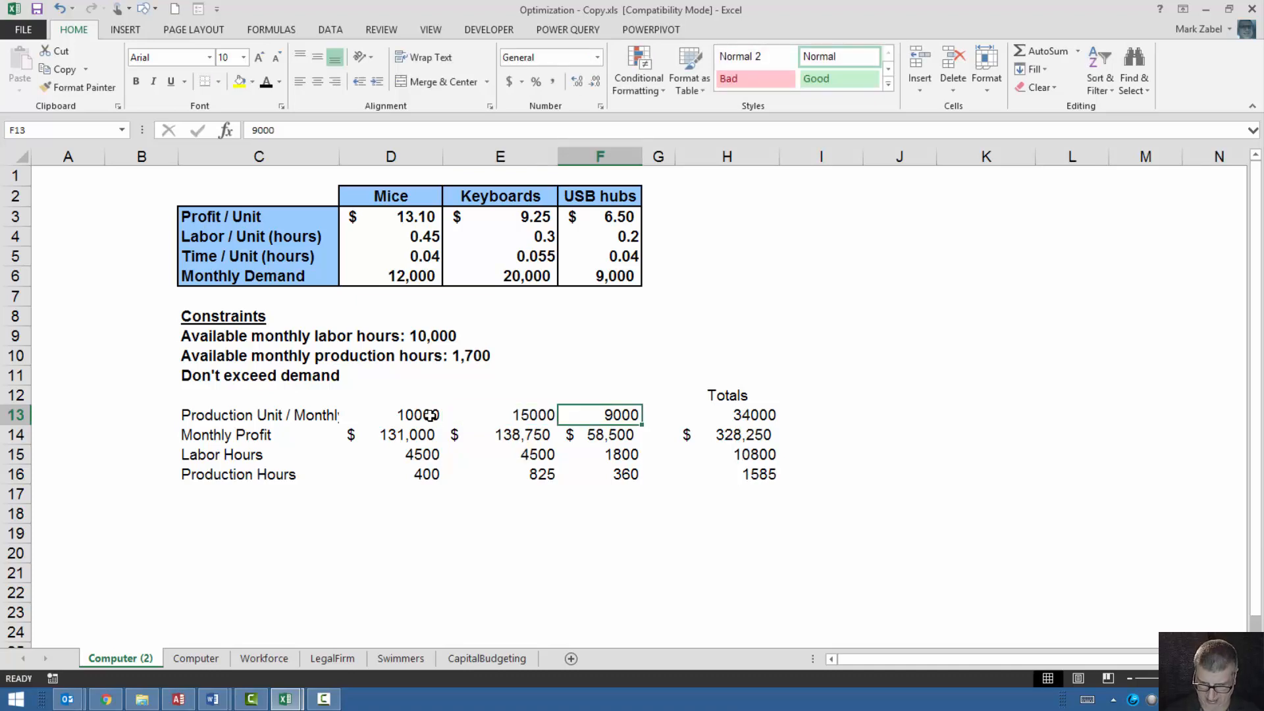
text(800)
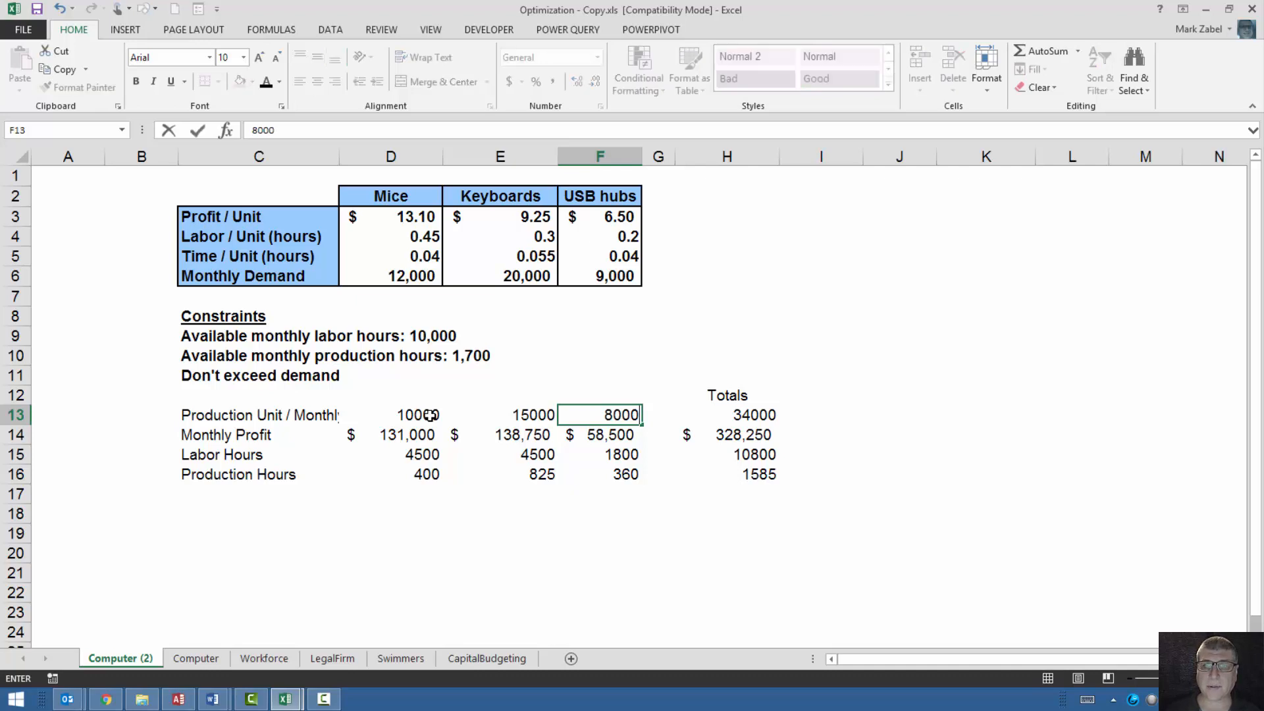
key(Return)
key(Up)
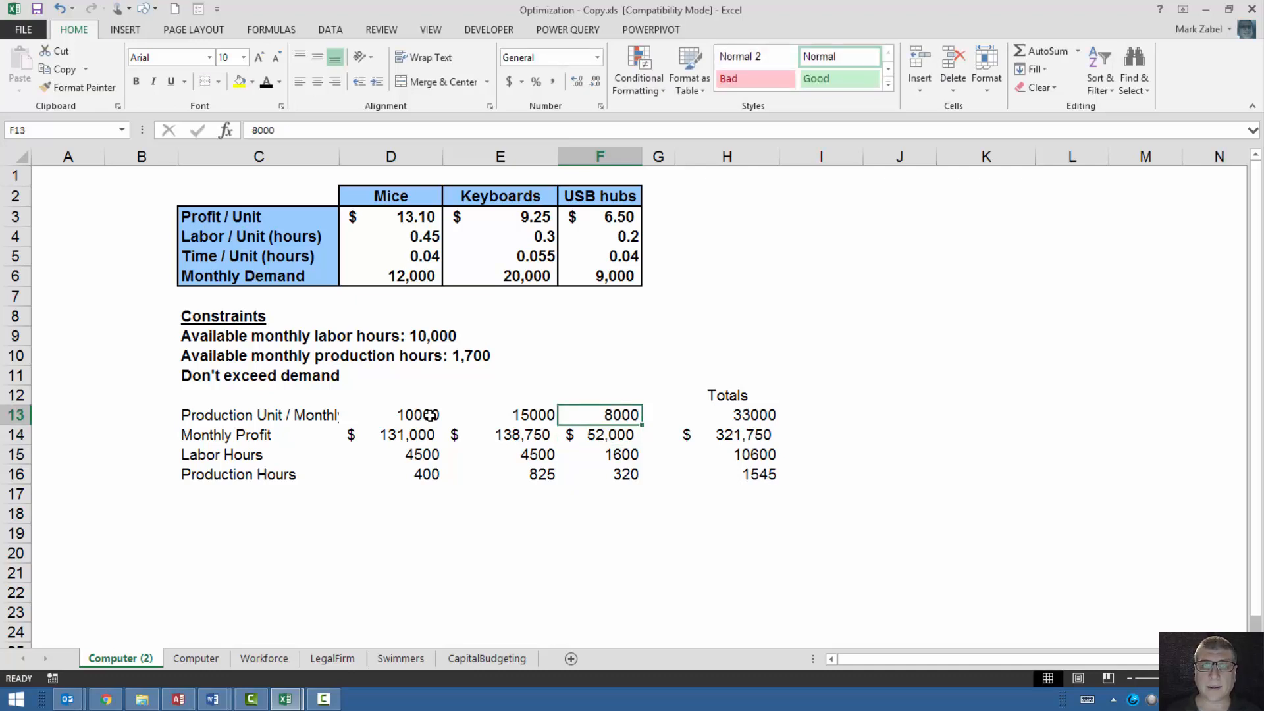
Reduce the mice production units in D13 to 9000.
key(Left)
key(Left)
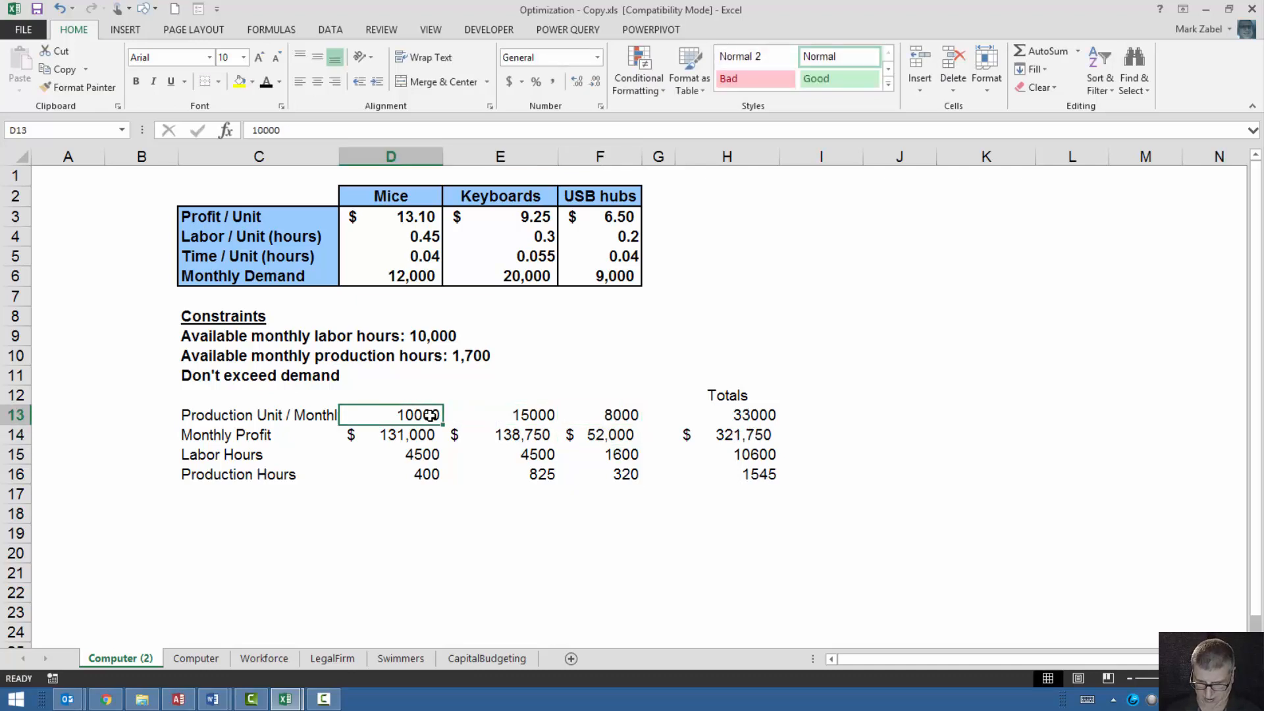
text(900)
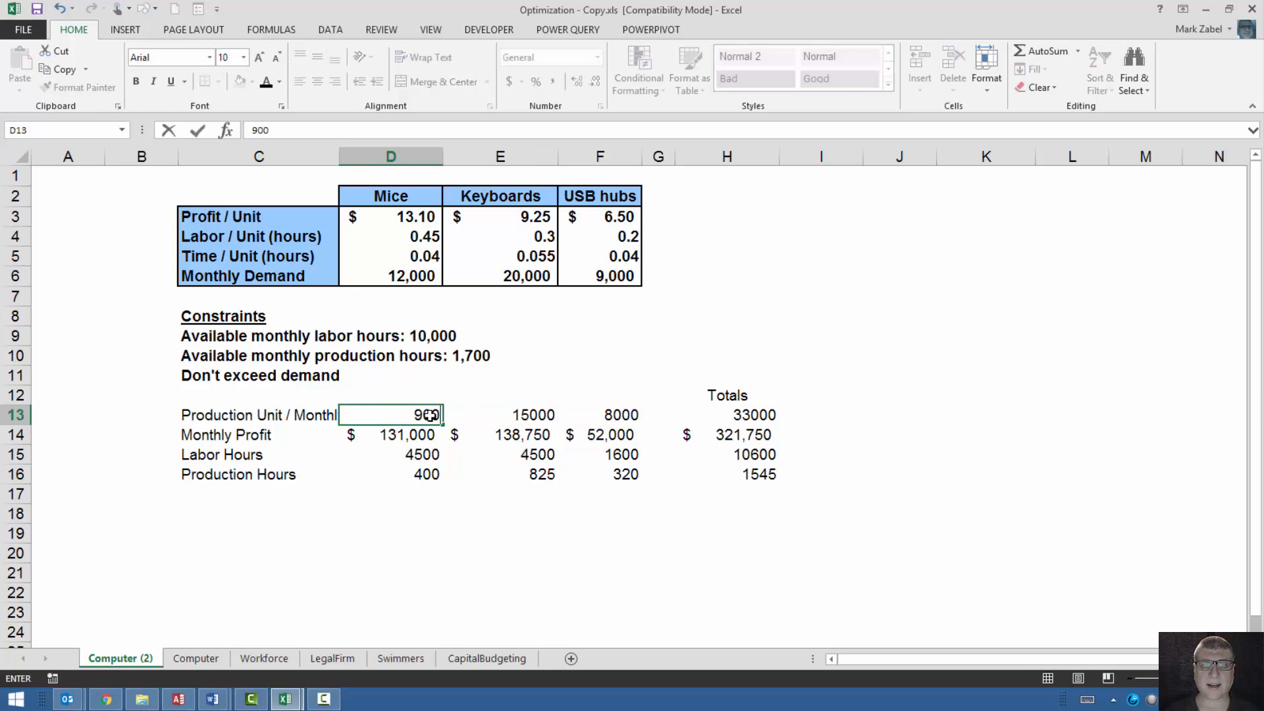
text(00)
key(BackSpace)
key(Return)
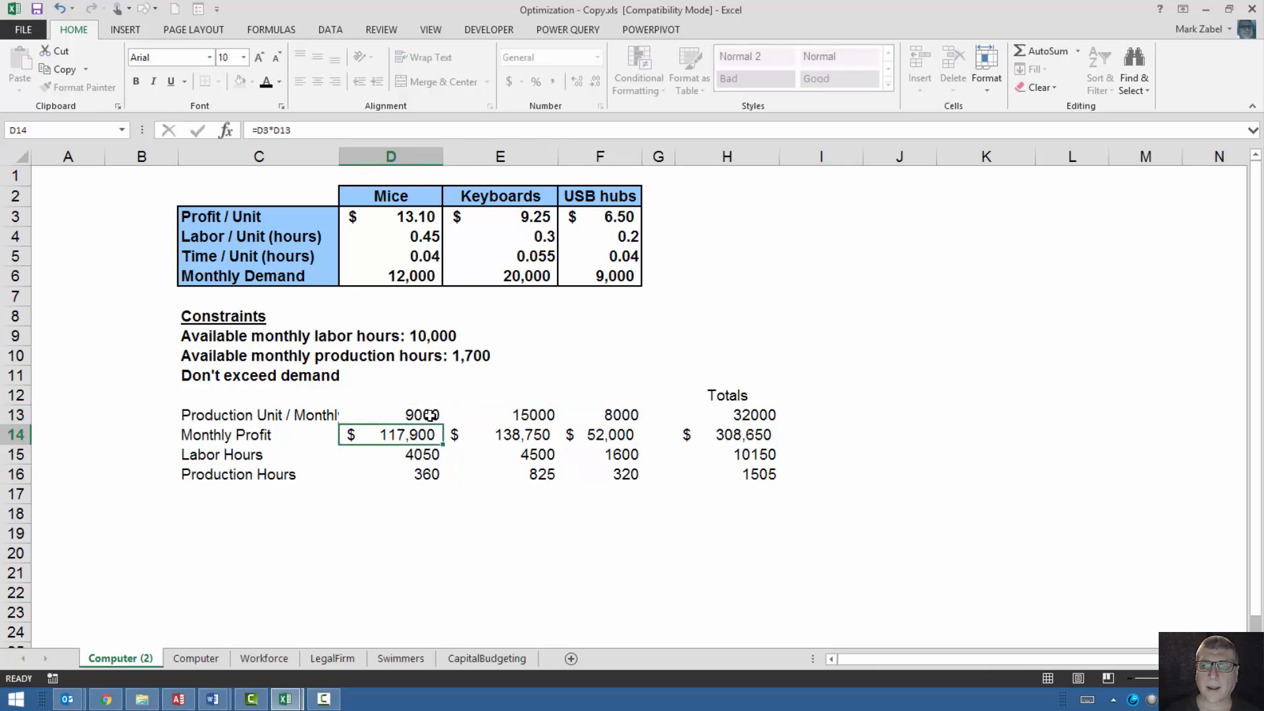
Set the USB hub production units in F13 to 6000 and check the labor hours, production hours and profit totals.
key(Up)
key(Right)
key(Right)
key(Right)
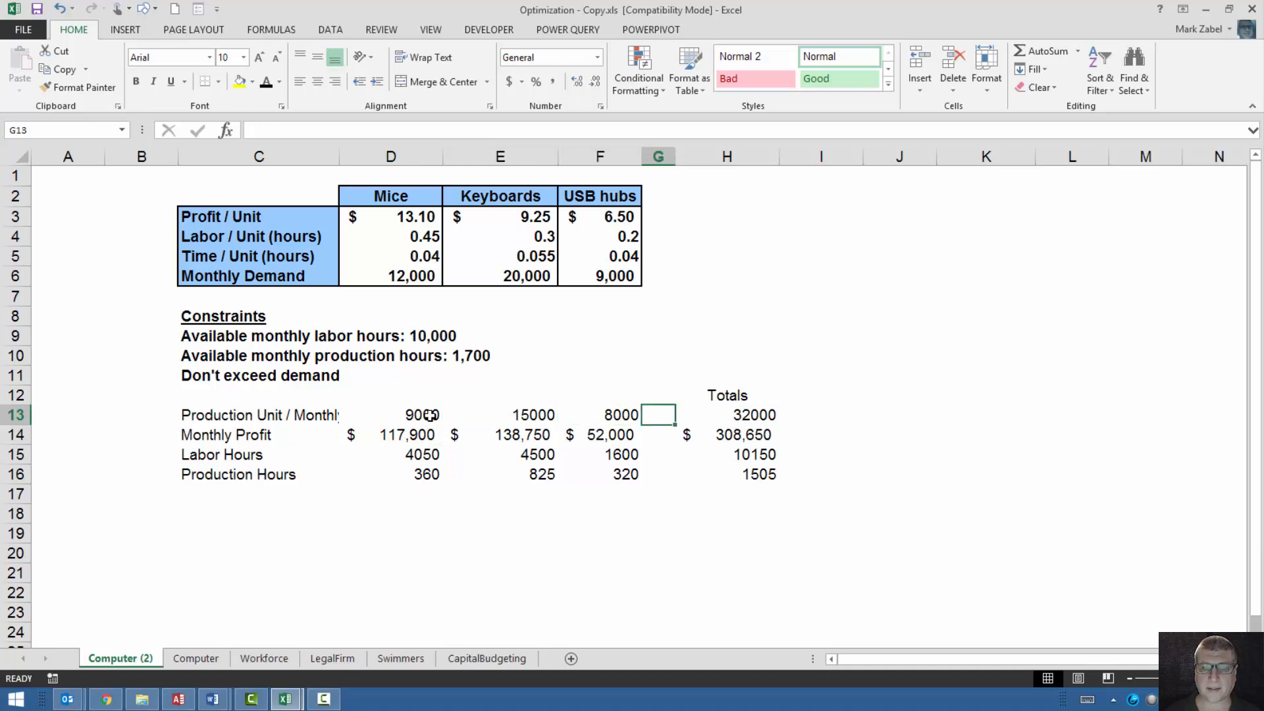
key(Left)
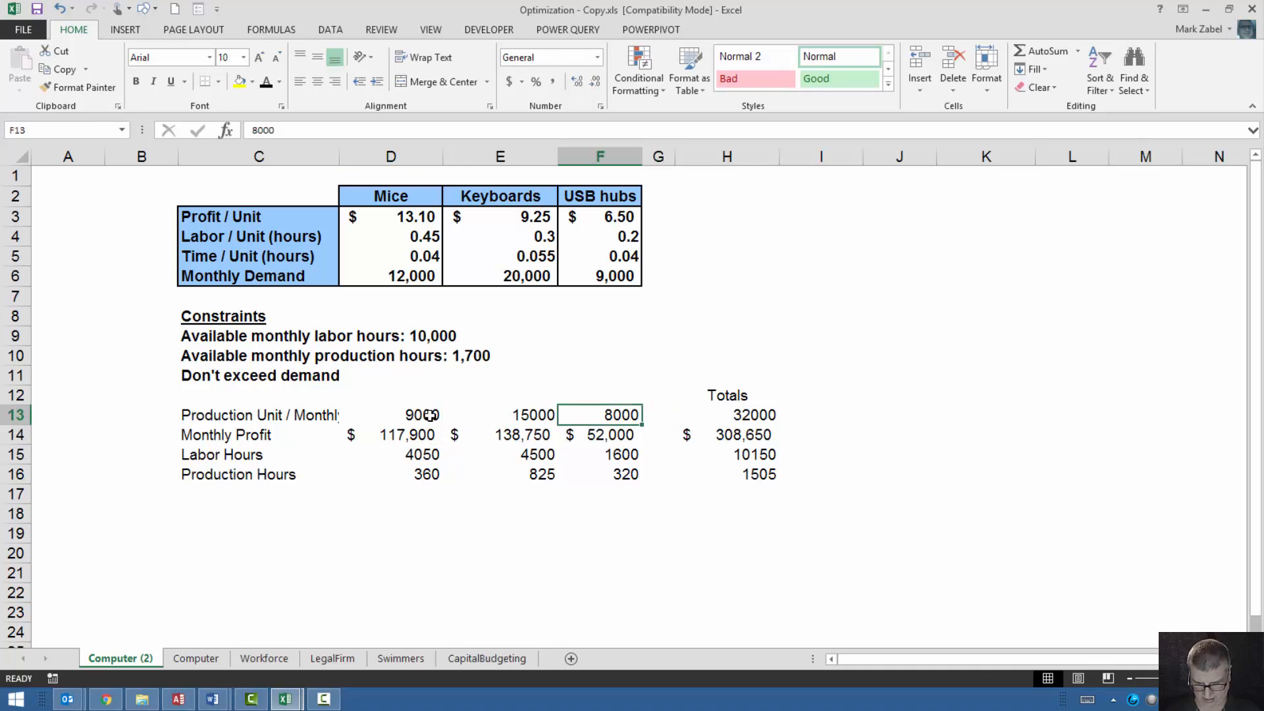
text(6000)
key(Return)
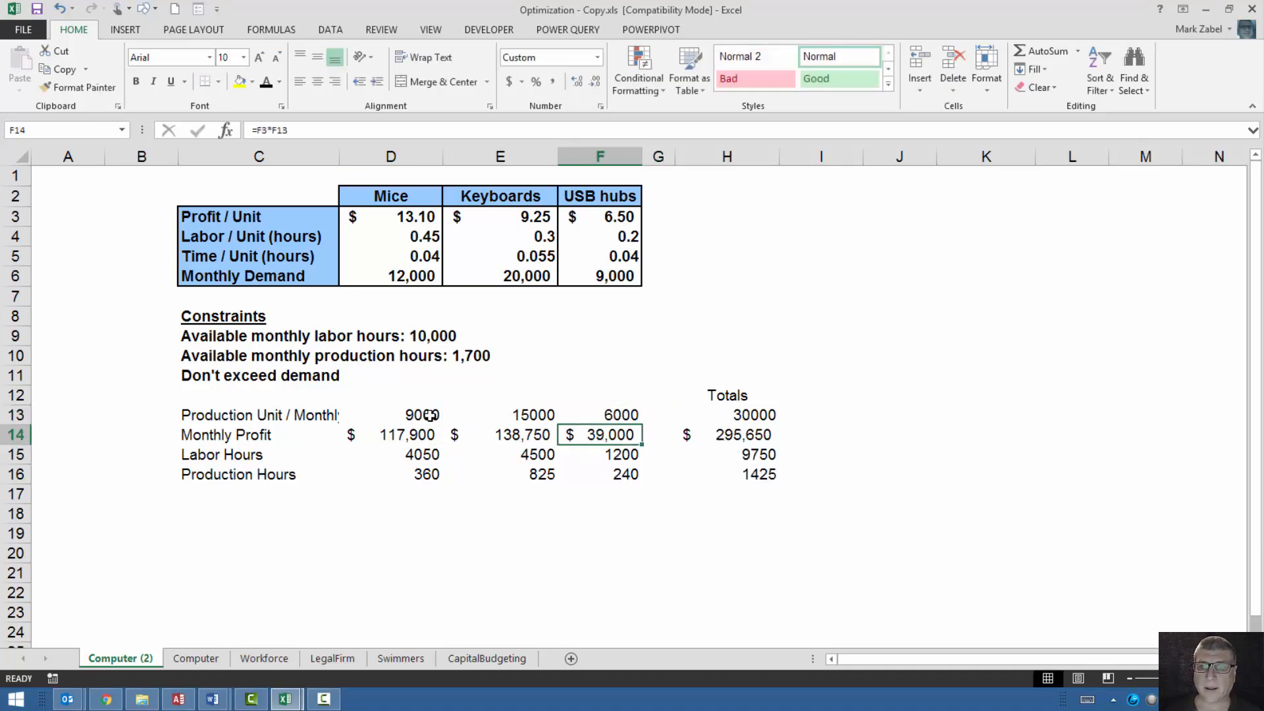
key(Return)
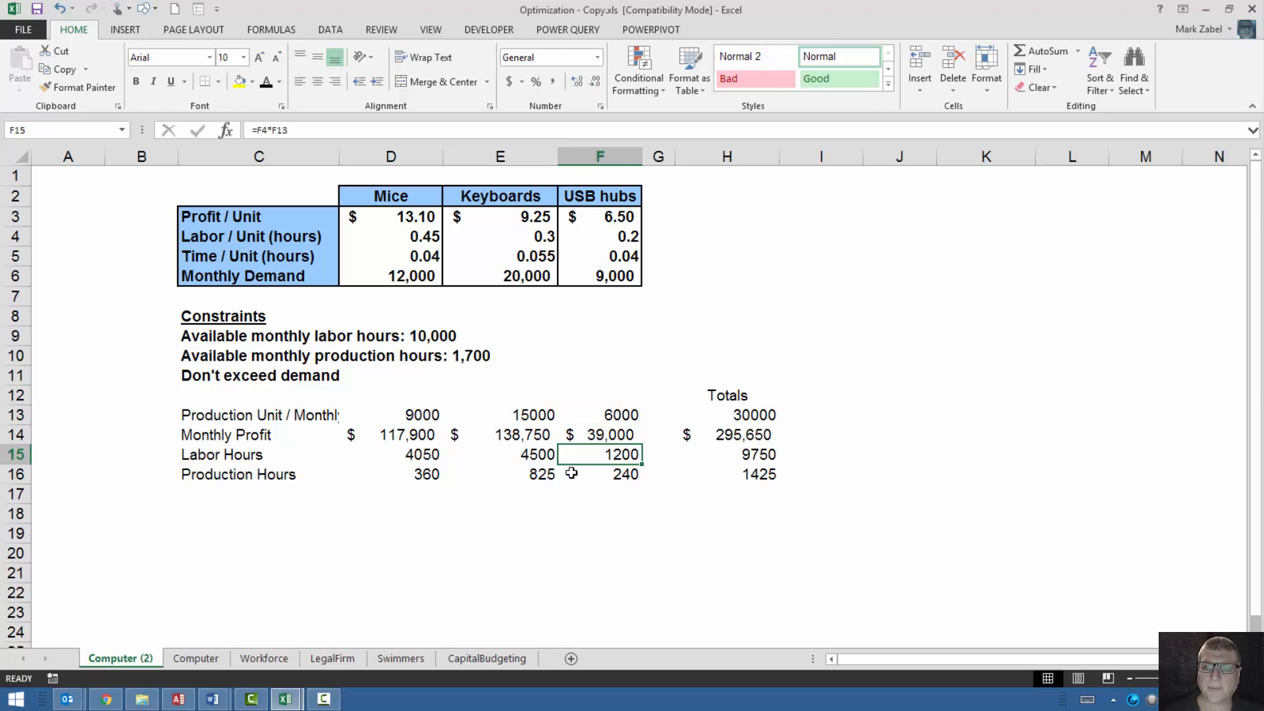
click(754, 455)
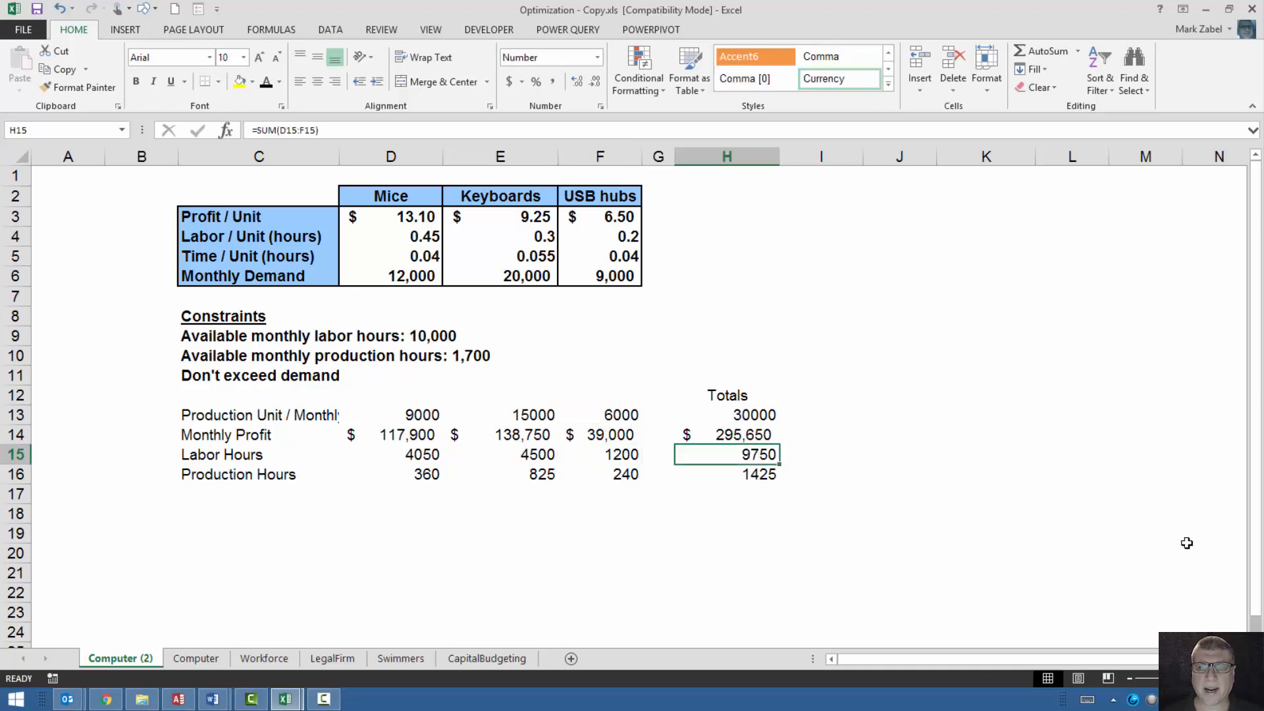
click(759, 475)
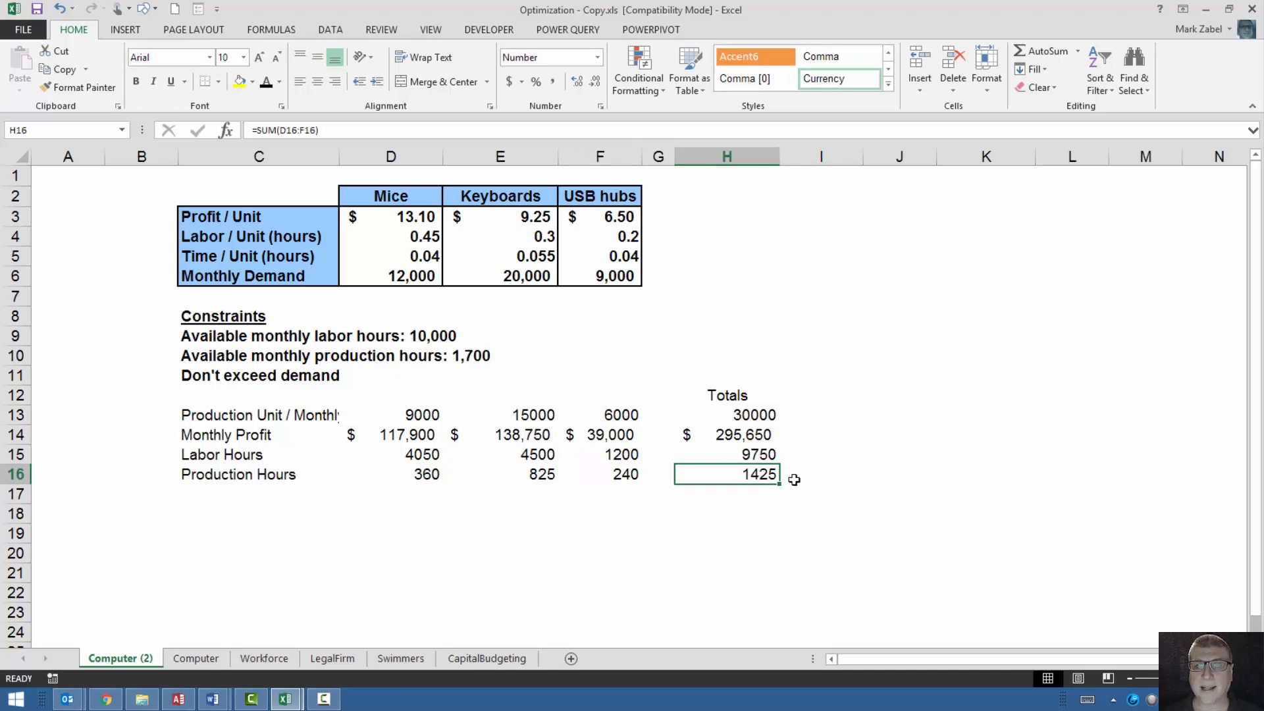
click(737, 432)
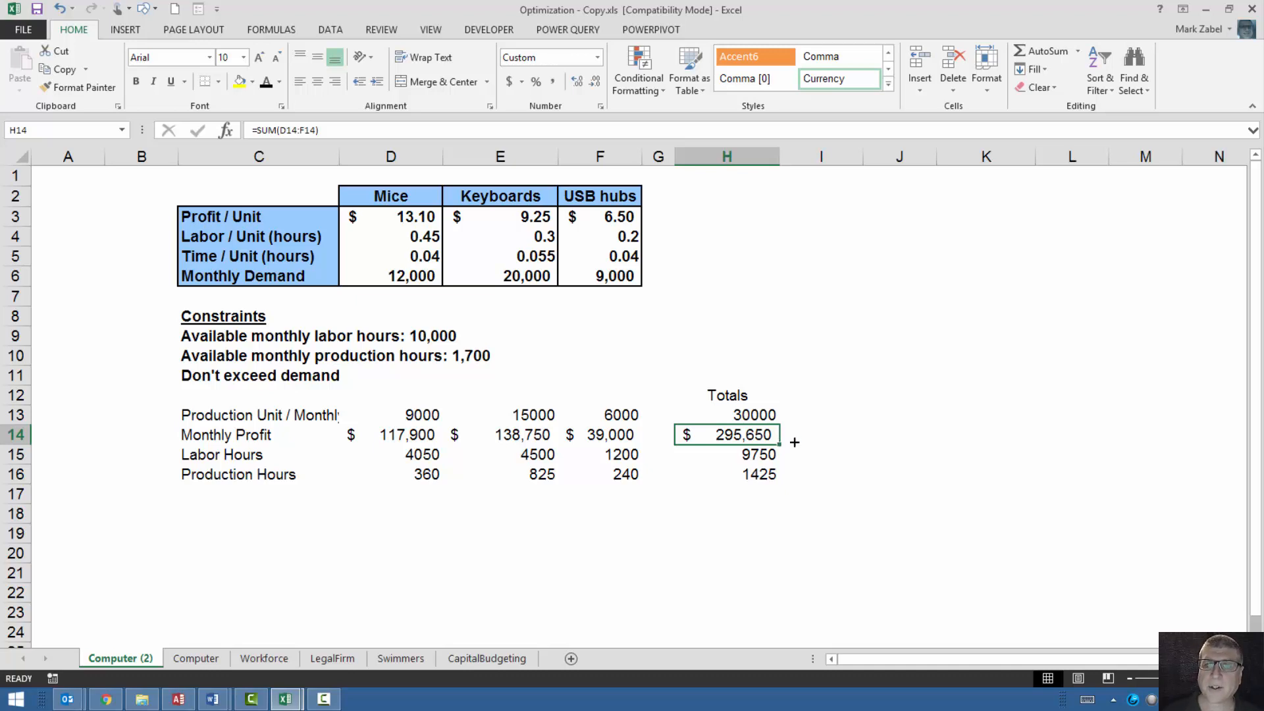
Add the column header "Constraints" in I12, beside Totals.
click(852, 395)
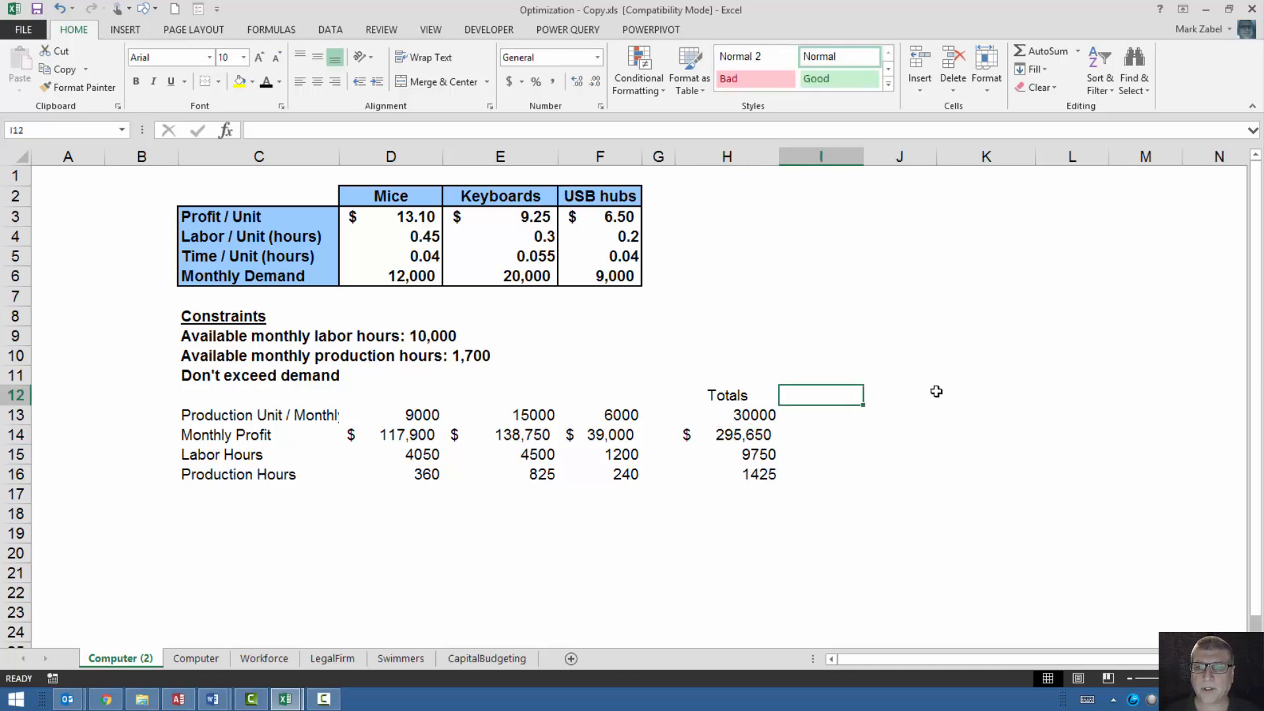
text(Constraint)
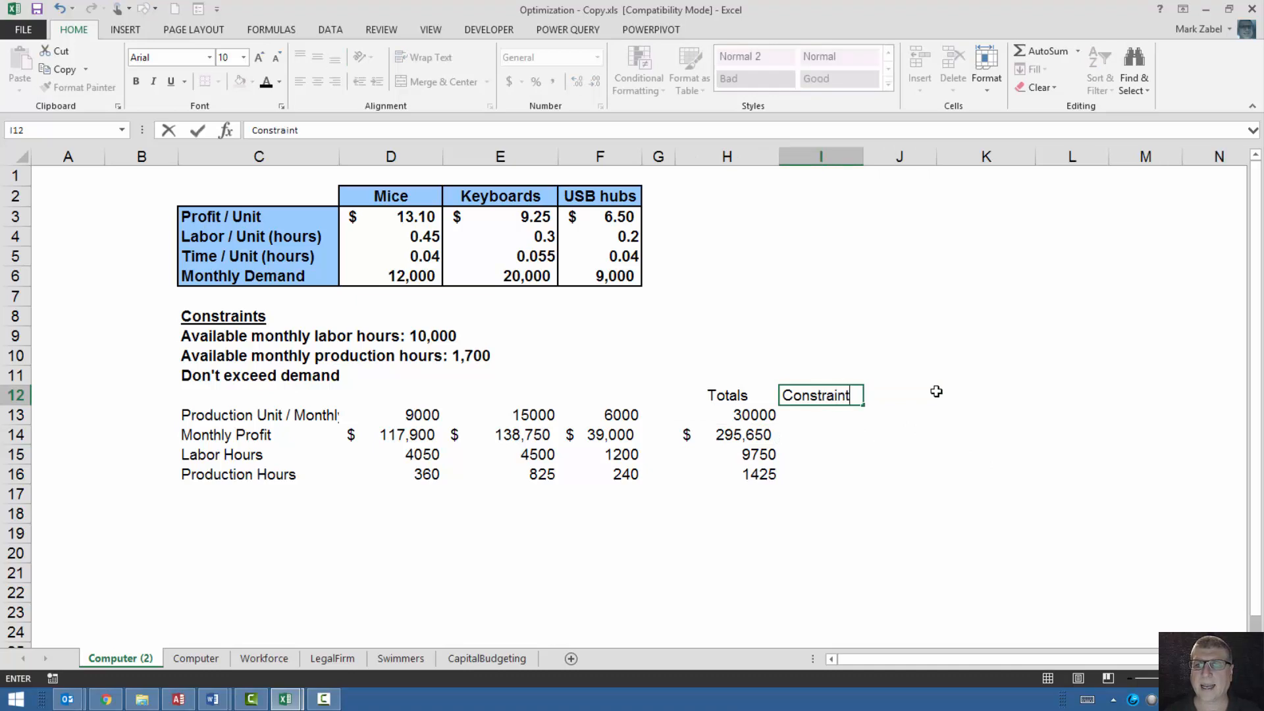
key(Return)
key(Return)
key(Return)
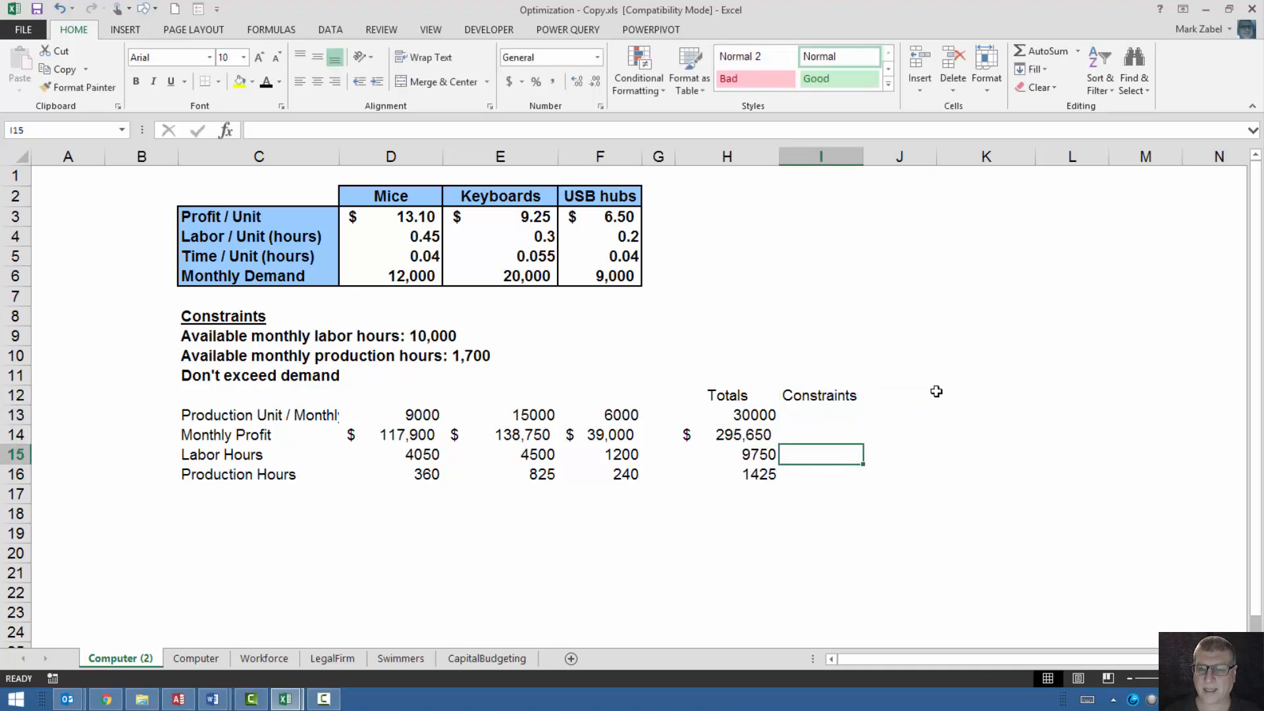
Enter the available hour limits in the Constraints column: 10000 labor hours in I15 and 1700 production hours in I16.
text(1000)
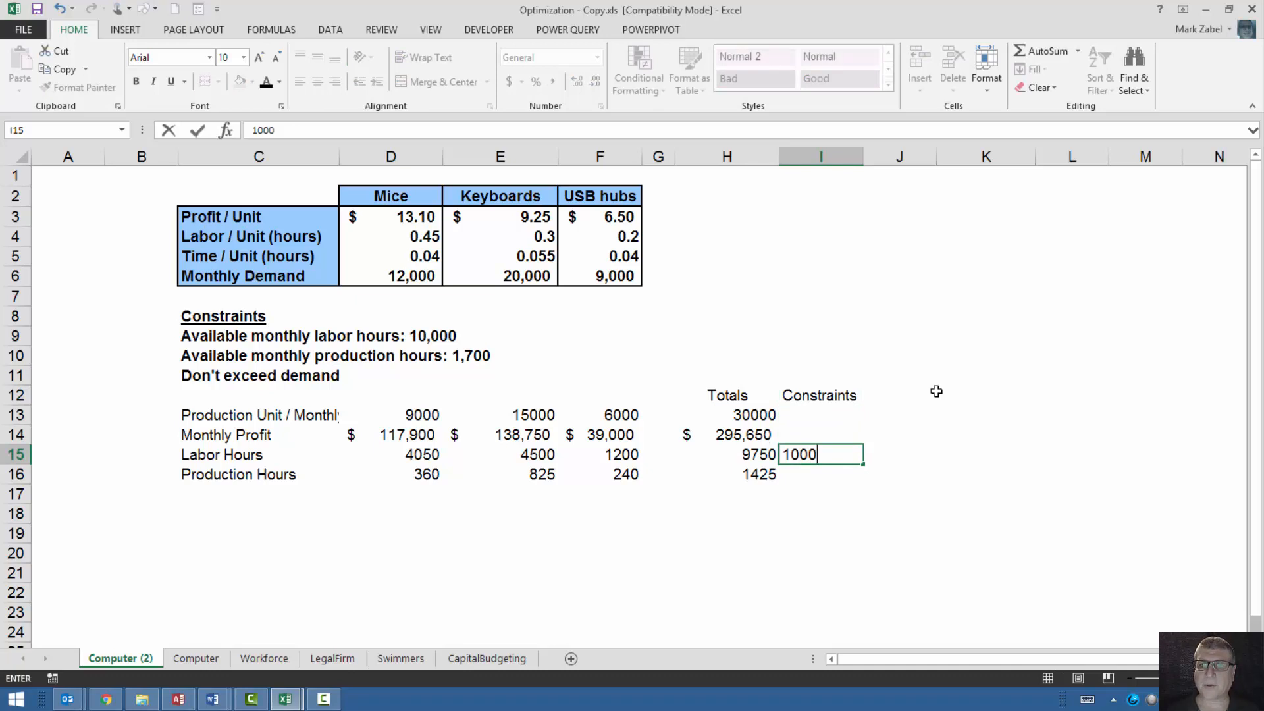
text(0)
key(Return)
text(1)
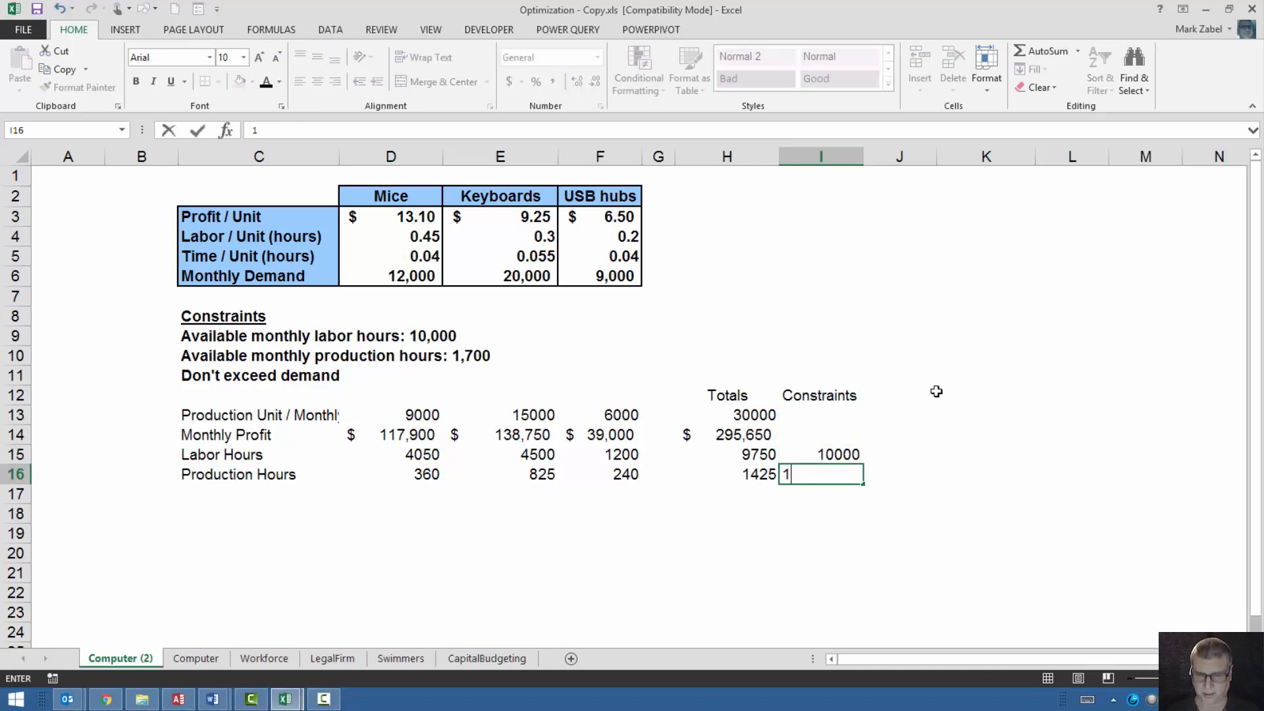
text(700)
key(Return)
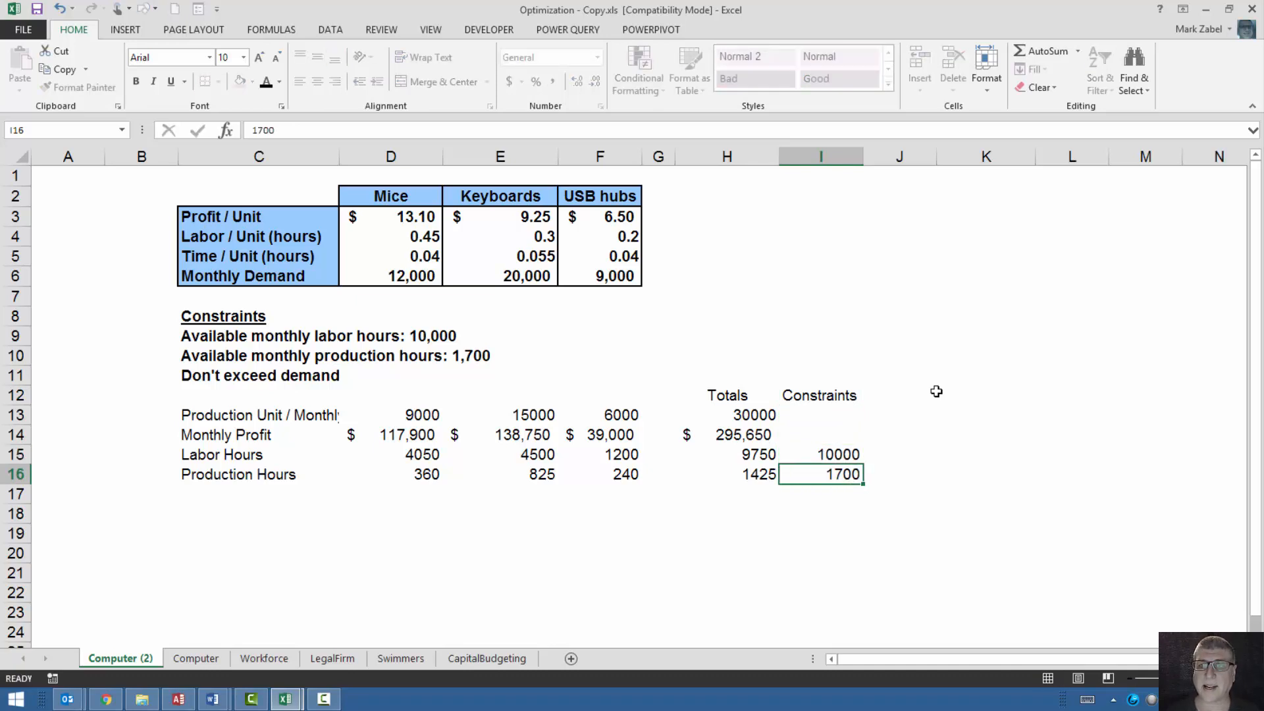
Enter the row label "Demand Constraint" in C18, leaving row 17 blank below Production Hours.
key(Left)
key(Left)
key(Left)
key(Left)
key(Left)
key(Left)
key(Down)
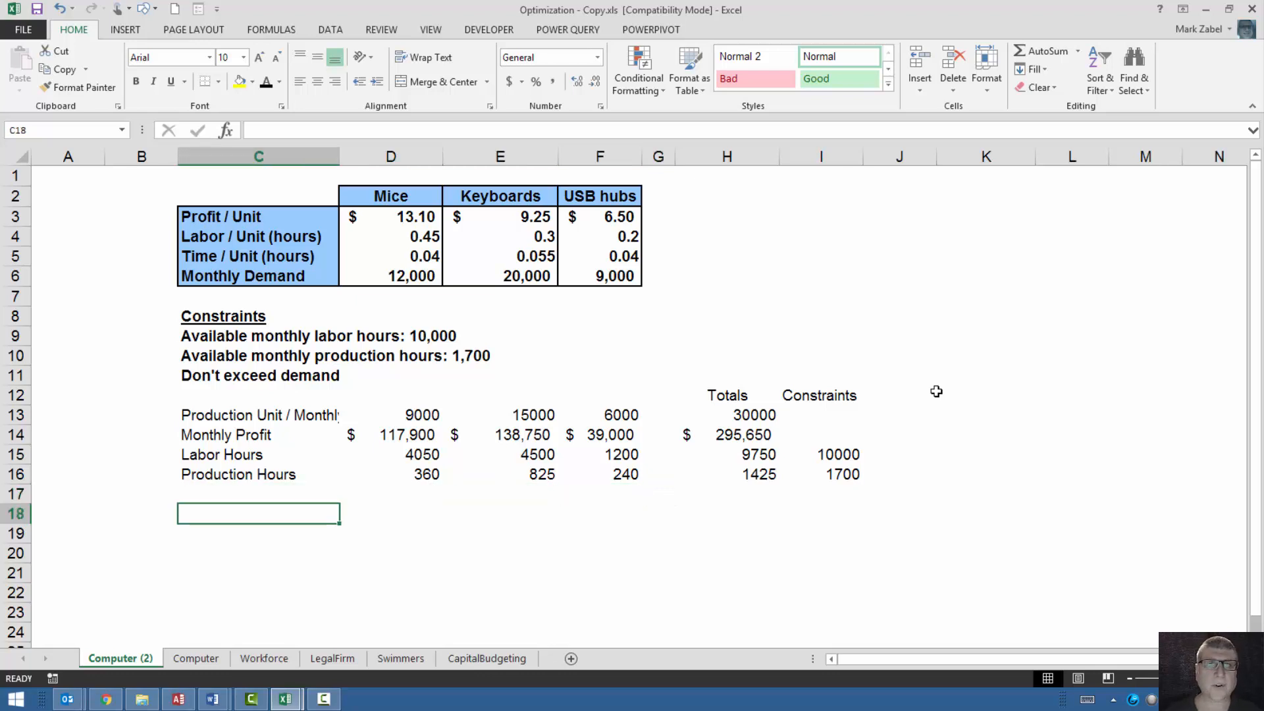
click(364, 273)
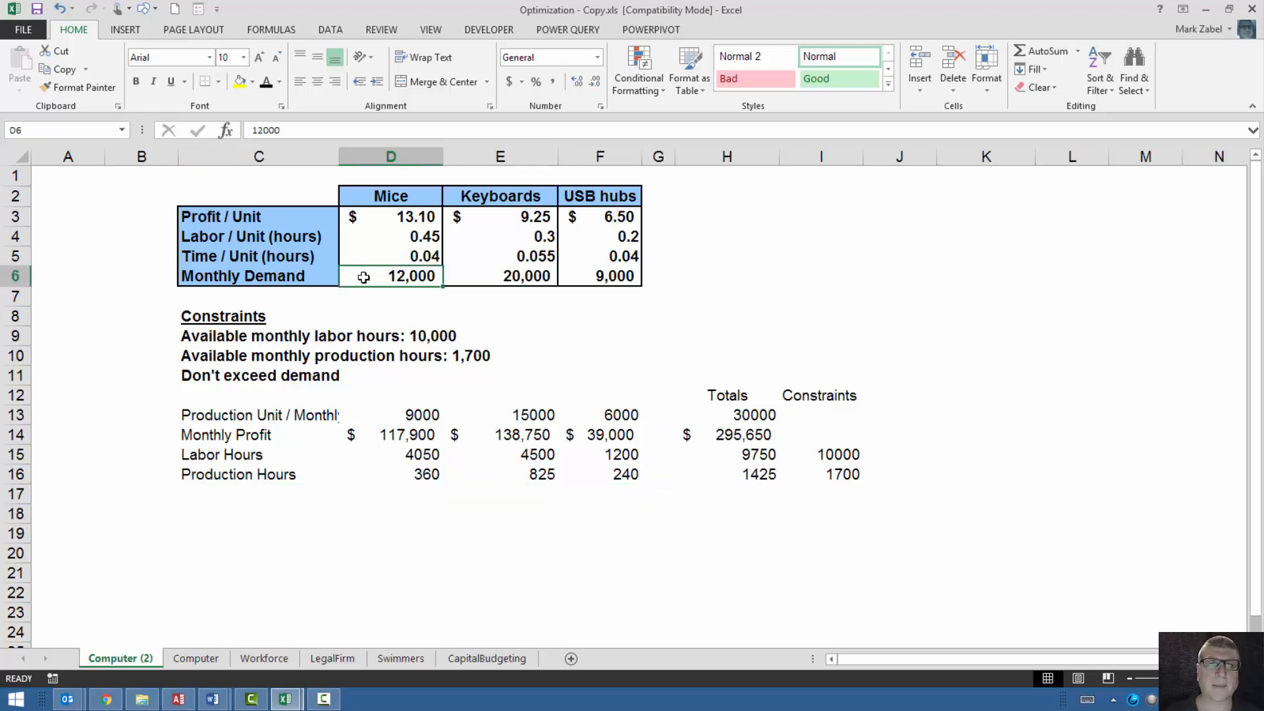
click(188, 509)
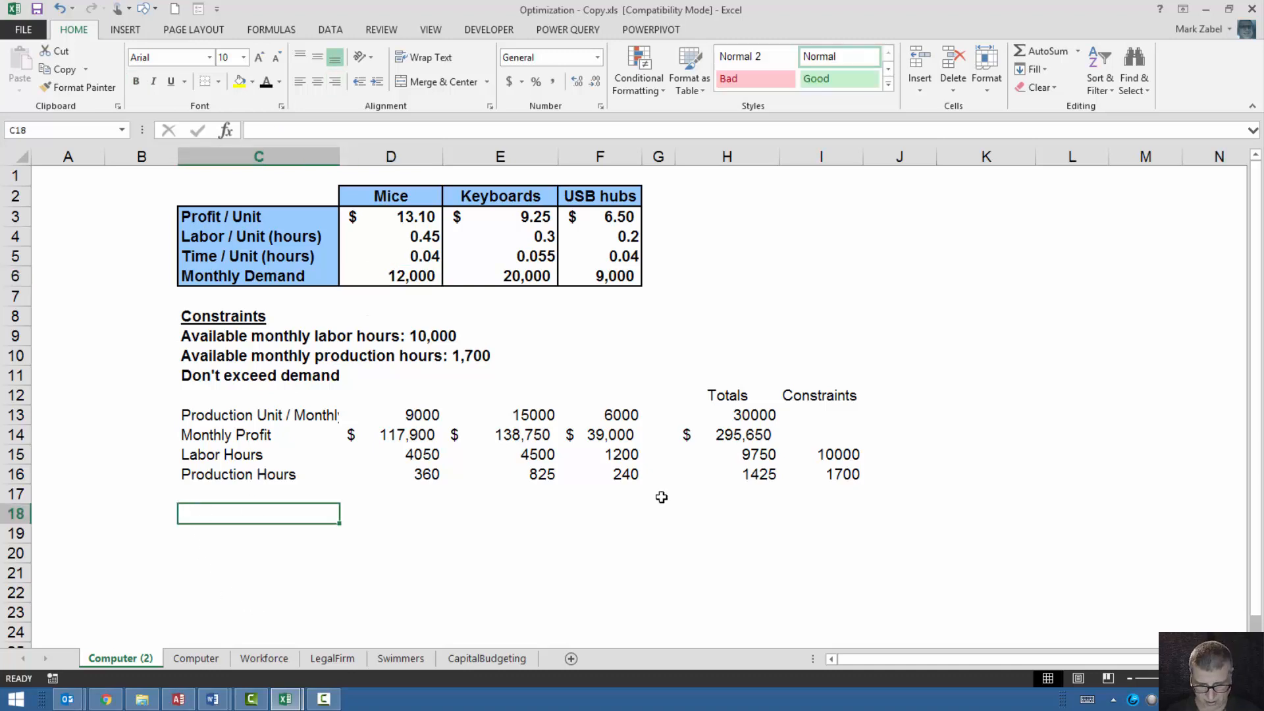
text(Demand)
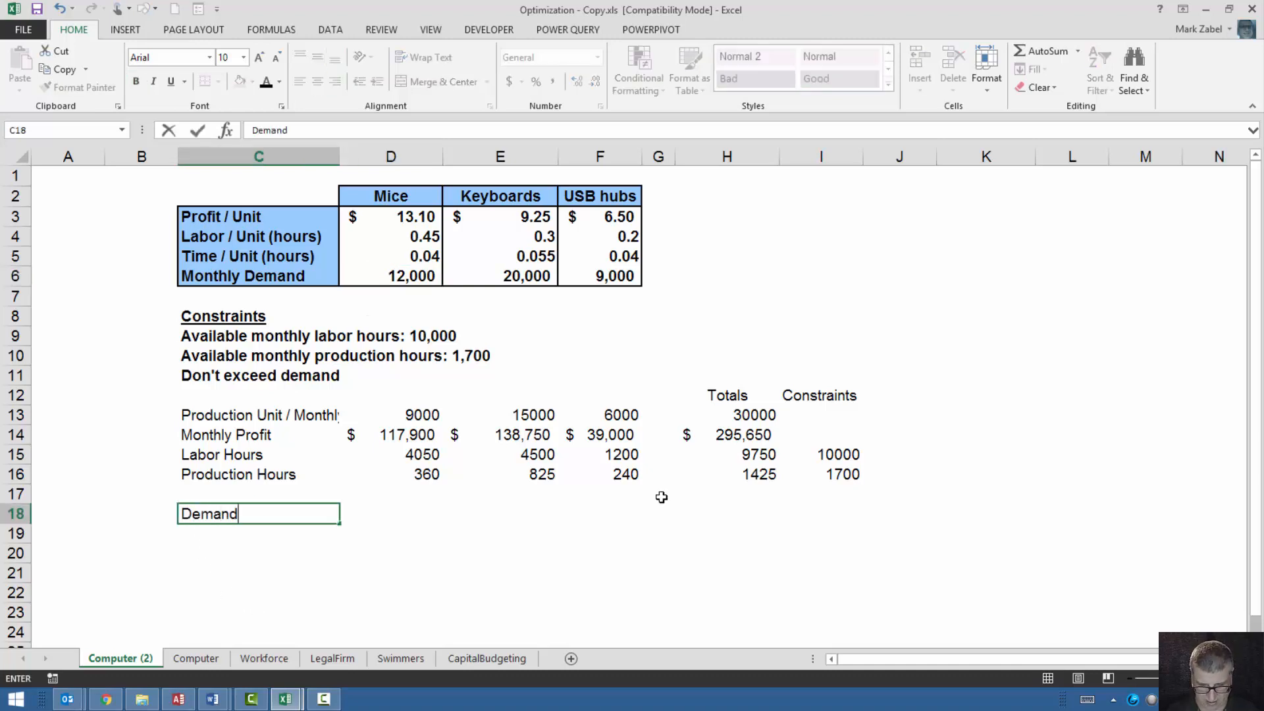
text( Constrai)
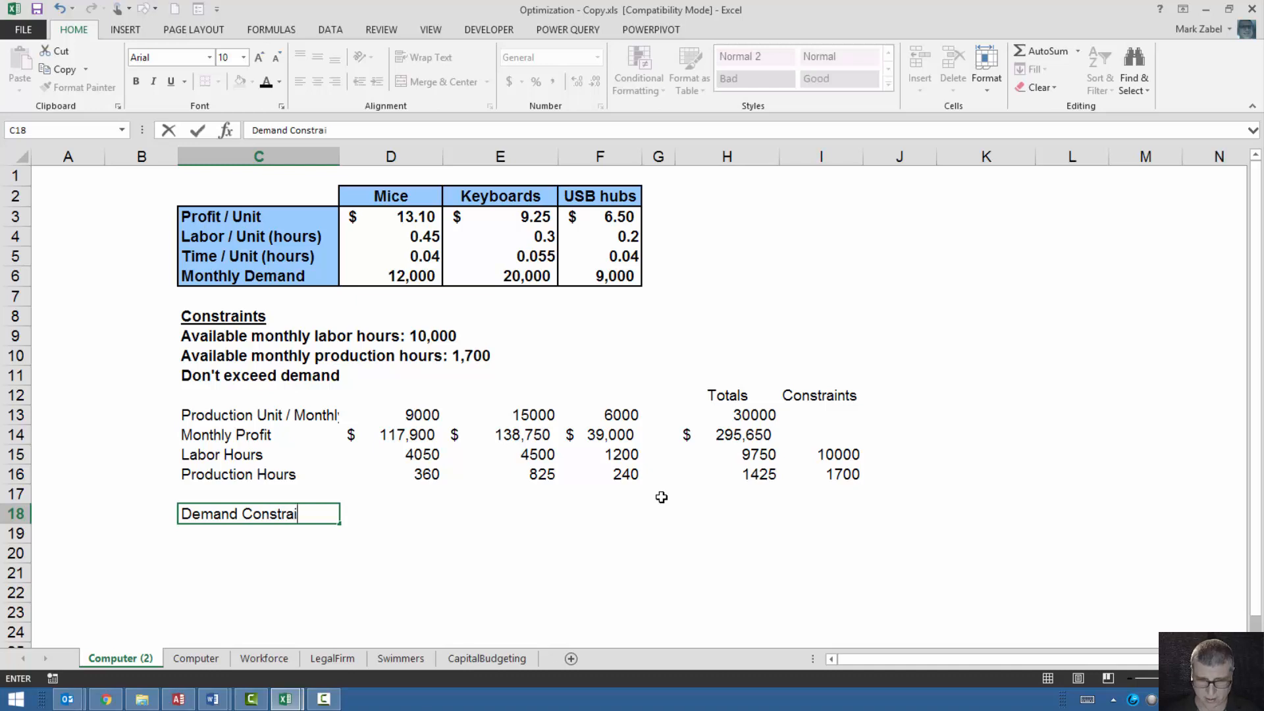
text(nt)
key(Tab)
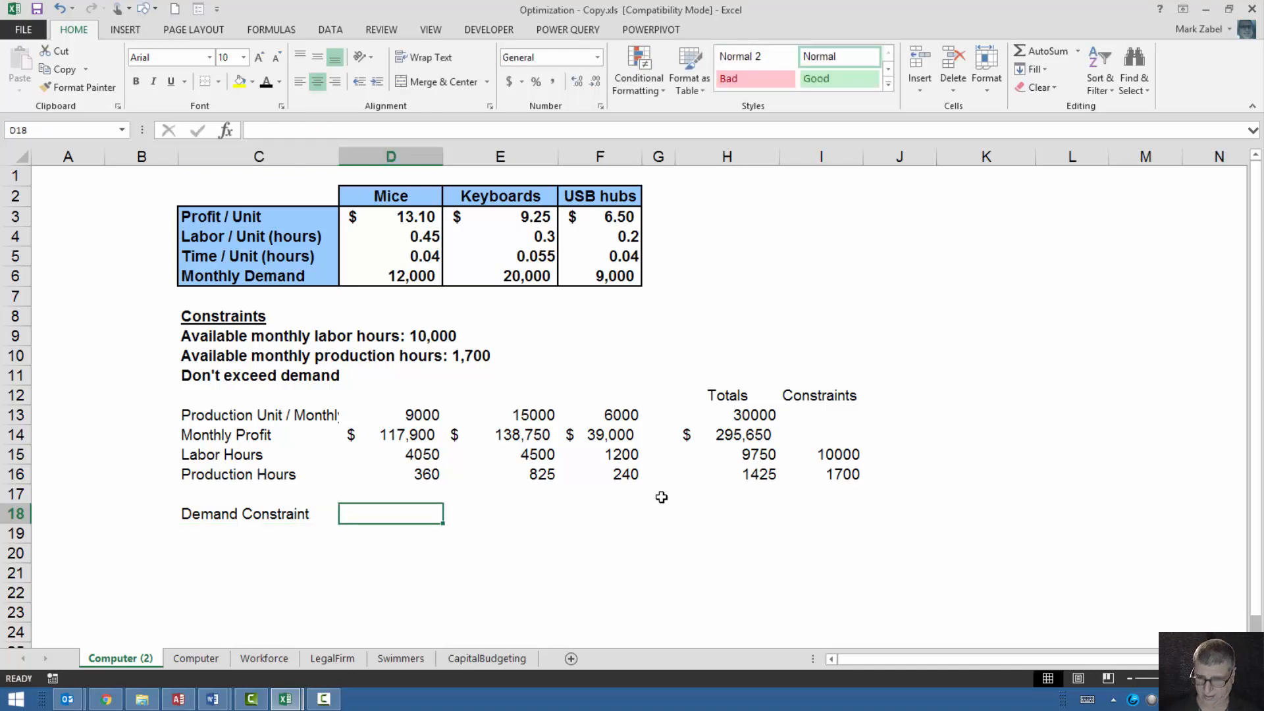
Copy the monthly demand figures D6:F6 and paste them as values into the Demand Constraint row at D18:F18.
drag(393, 278, 614, 279)
key(ctrl+c)
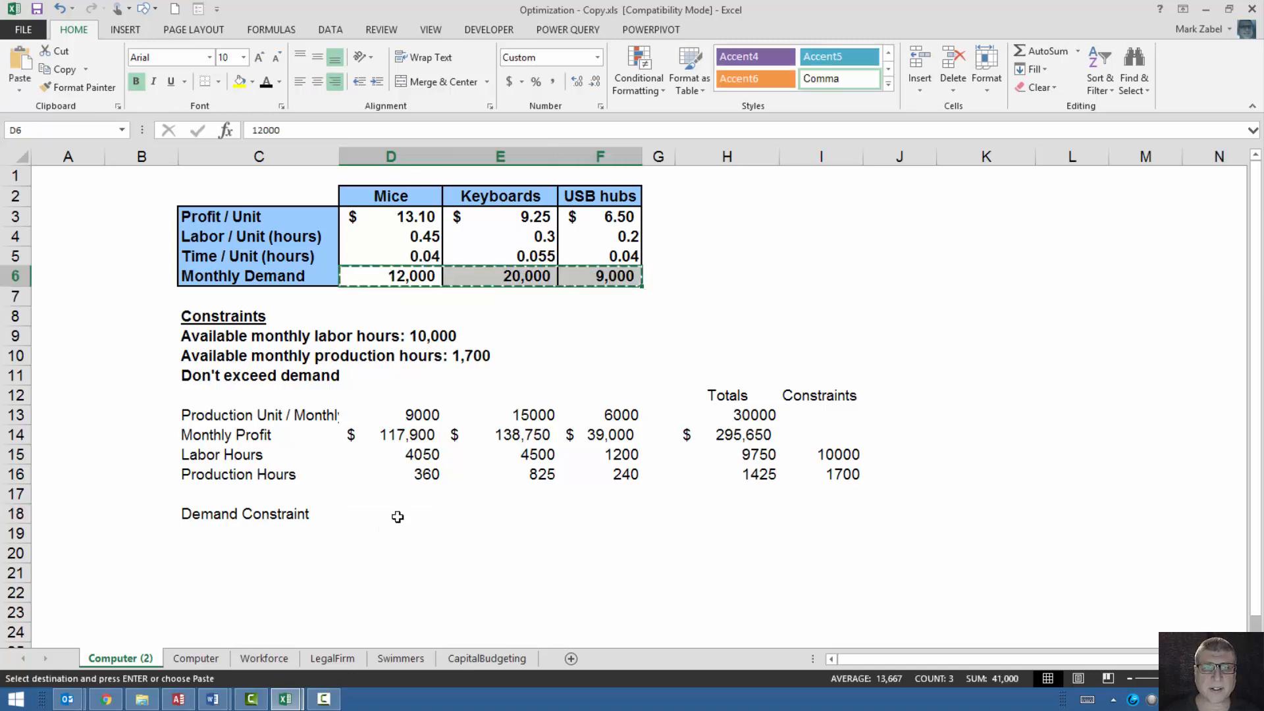
right_click(399, 517)
click(463, 290)
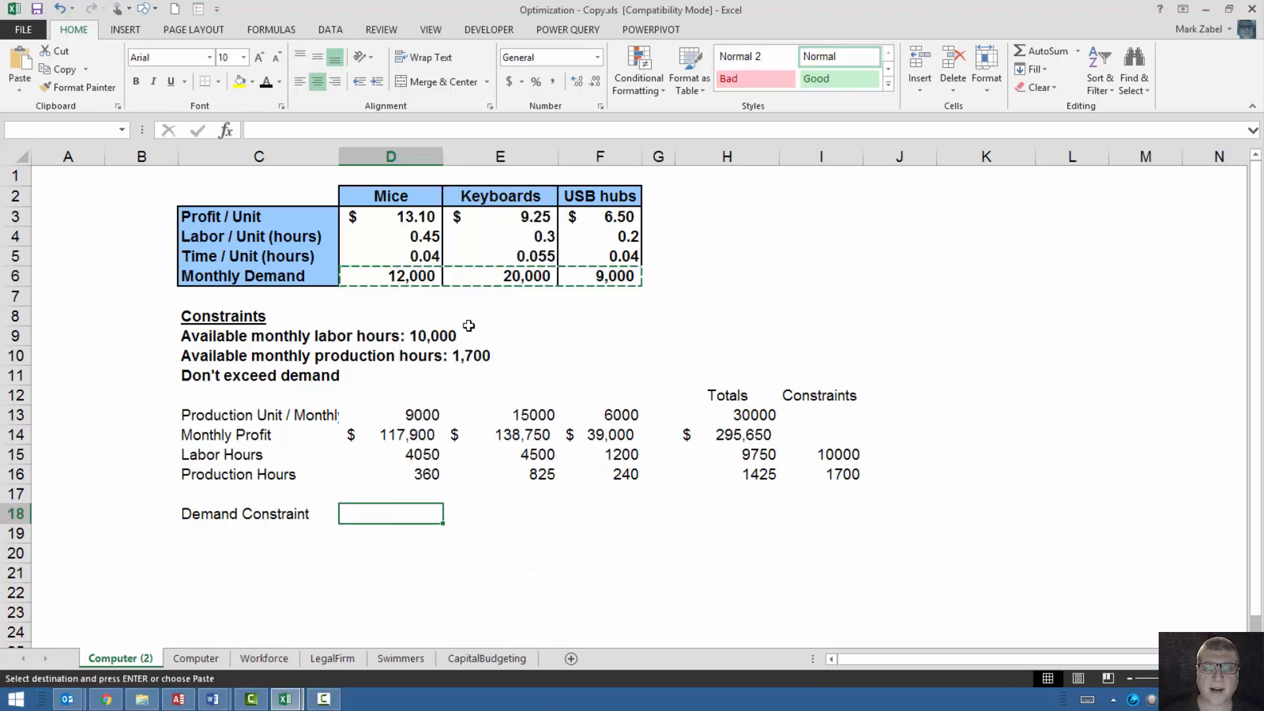
click(515, 515)
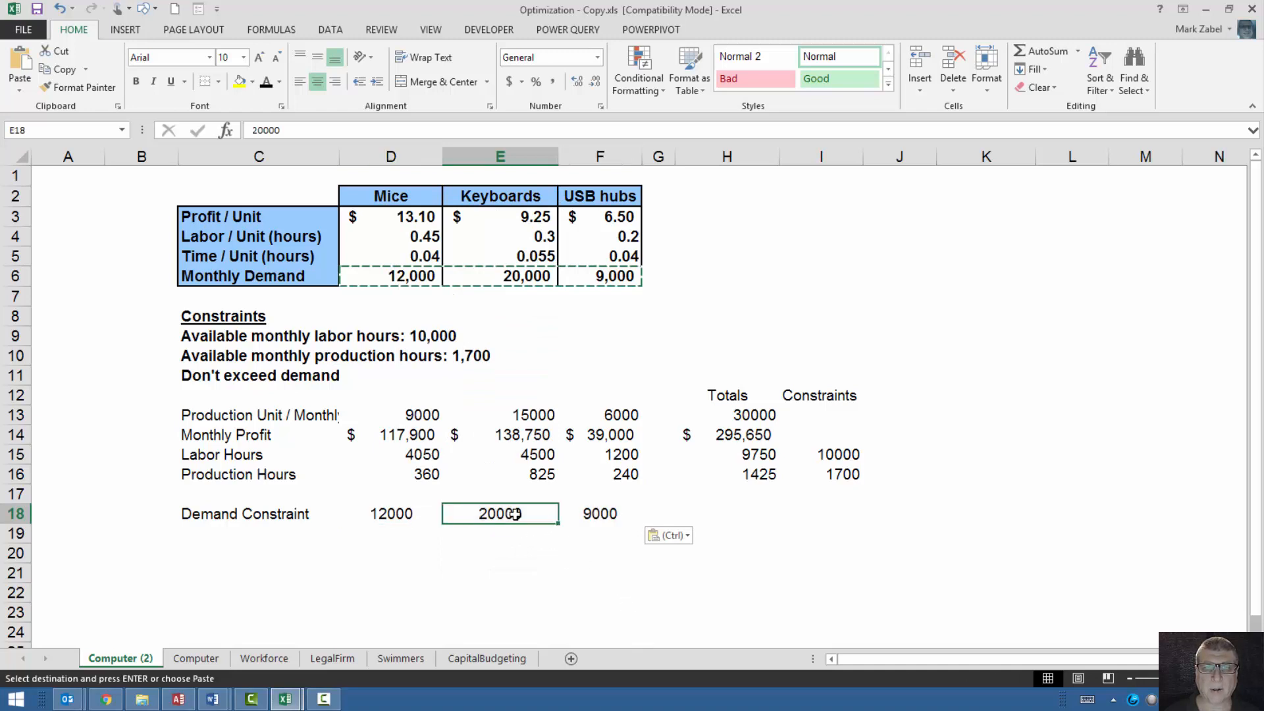
Format the production units D13:F13 and demand constraints D18:F18 with comma style and no decimal places.
drag(394, 516, 584, 514)
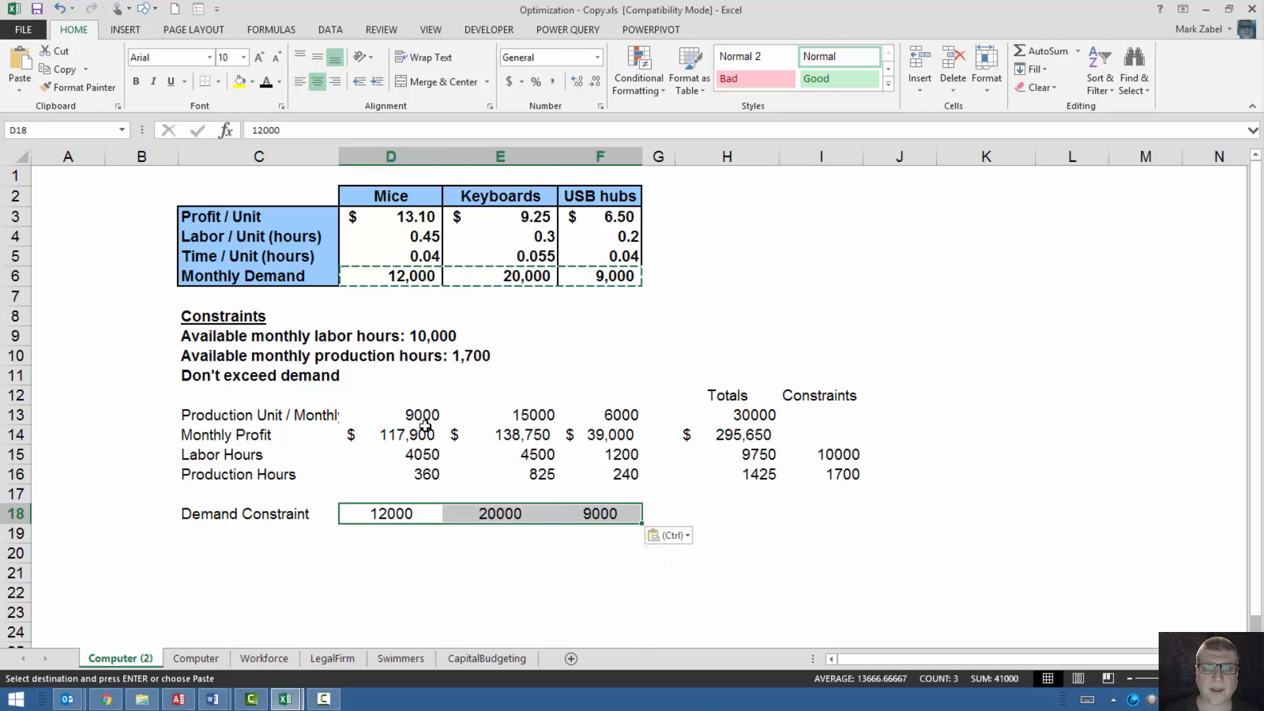
drag(424, 420, 578, 414)
key(ctrl)
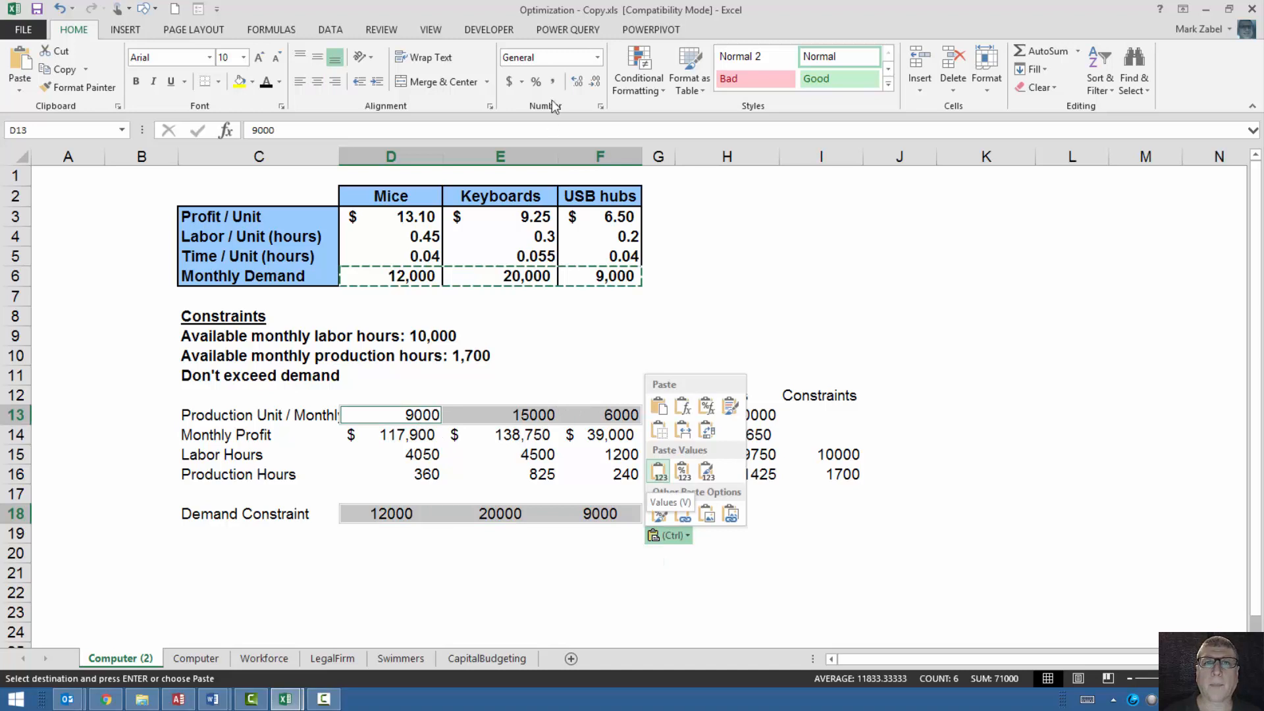
click(553, 81)
click(553, 81)
click(594, 81)
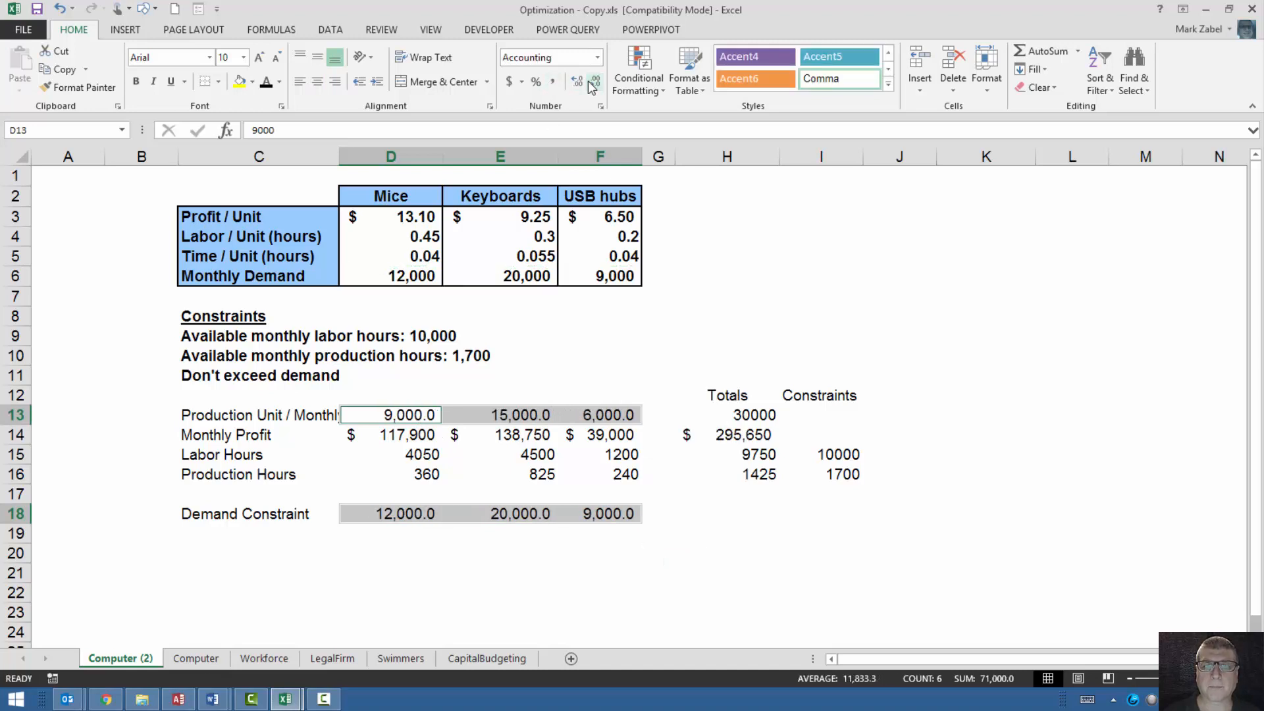
click(591, 83)
click(692, 571)
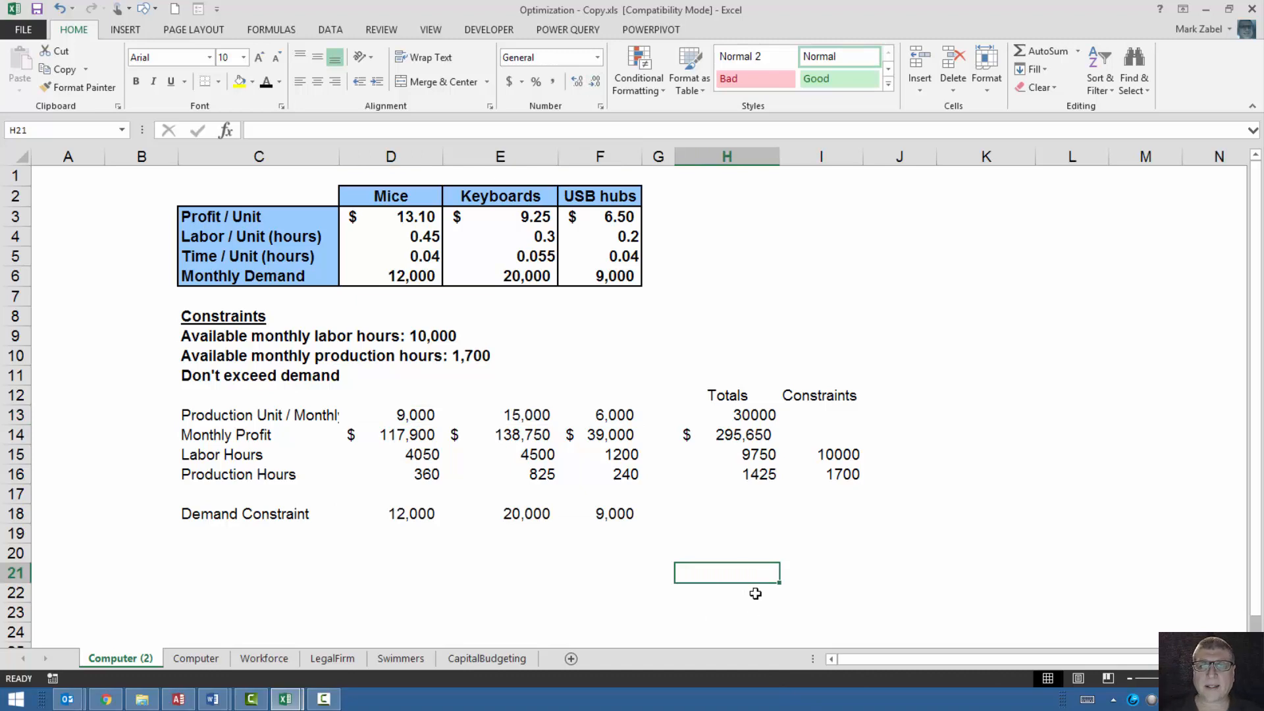
Fill the total monthly profit cell H14 with the standard light green color.
click(753, 437)
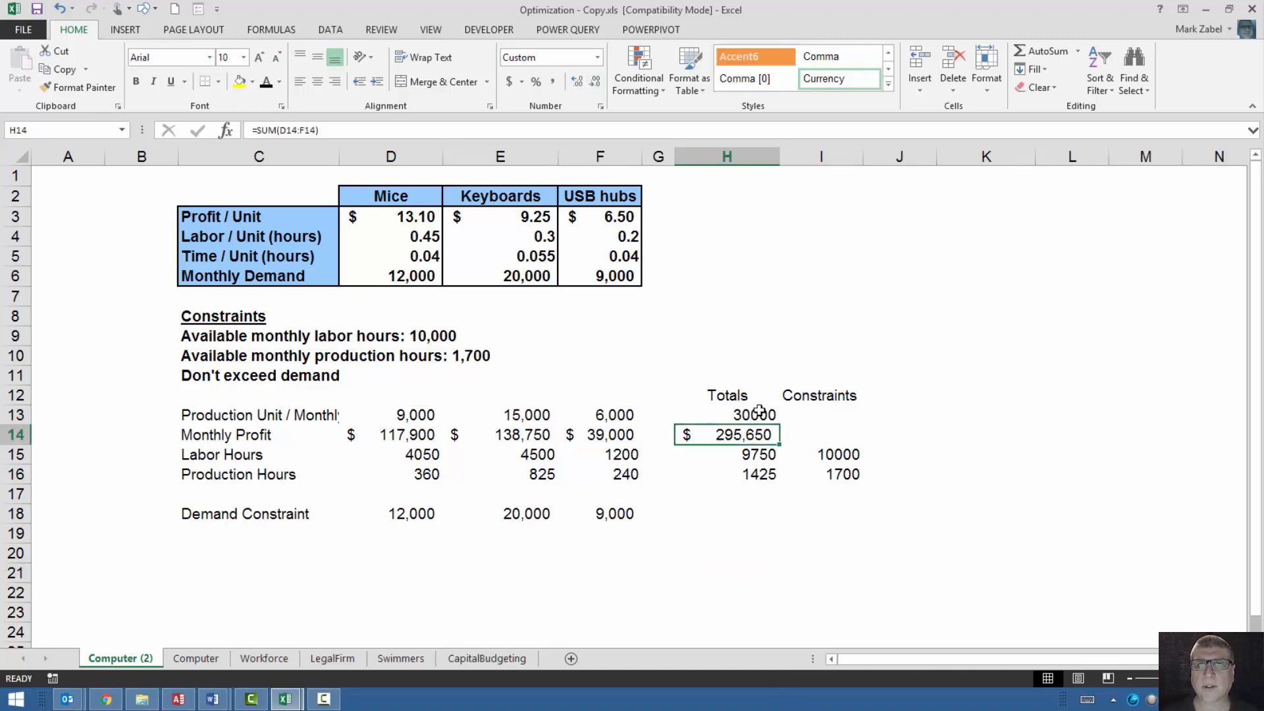
click(253, 81)
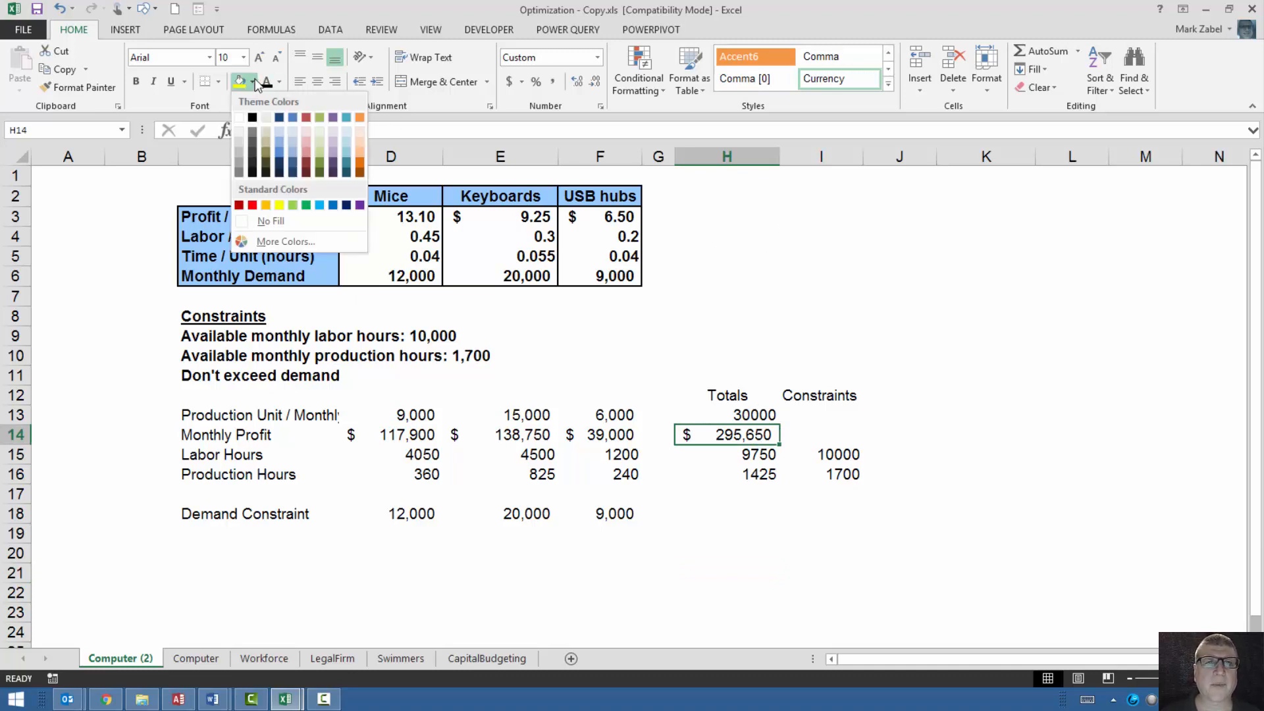
click(292, 204)
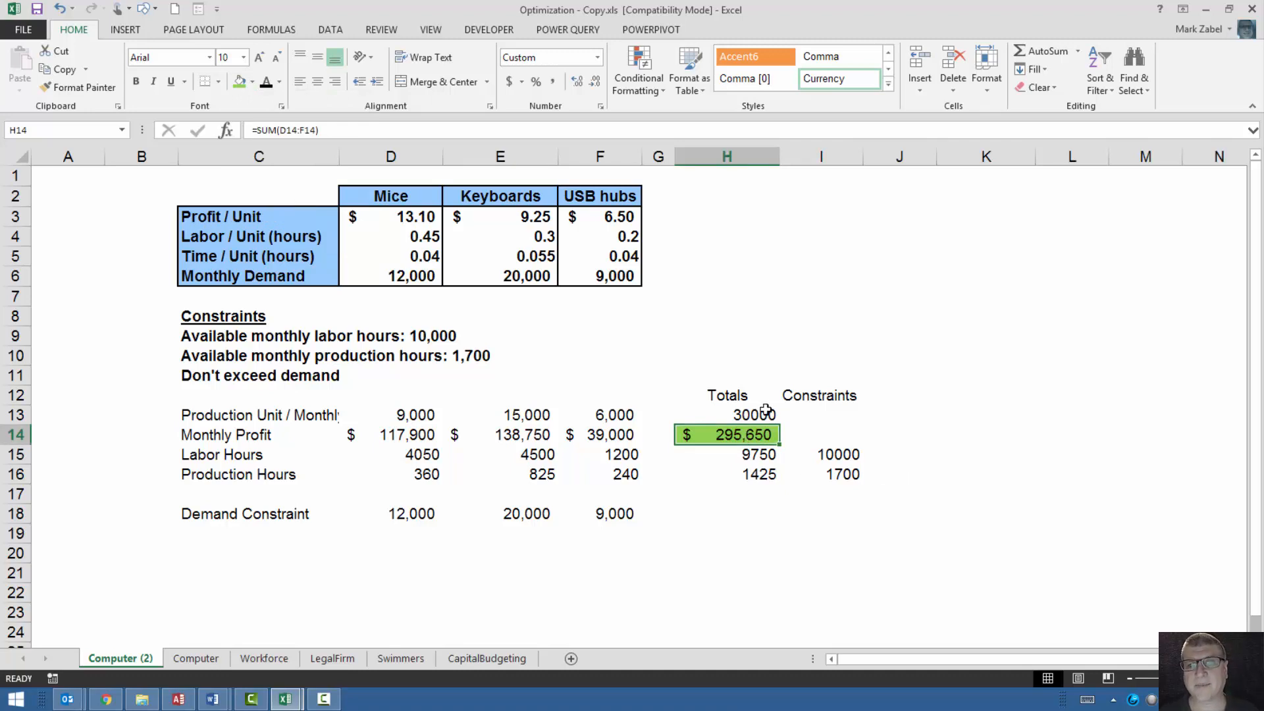
Fill the hour limits in I15:I16 and the demand constraints in D18:F18 with a light red theme color.
click(820, 455)
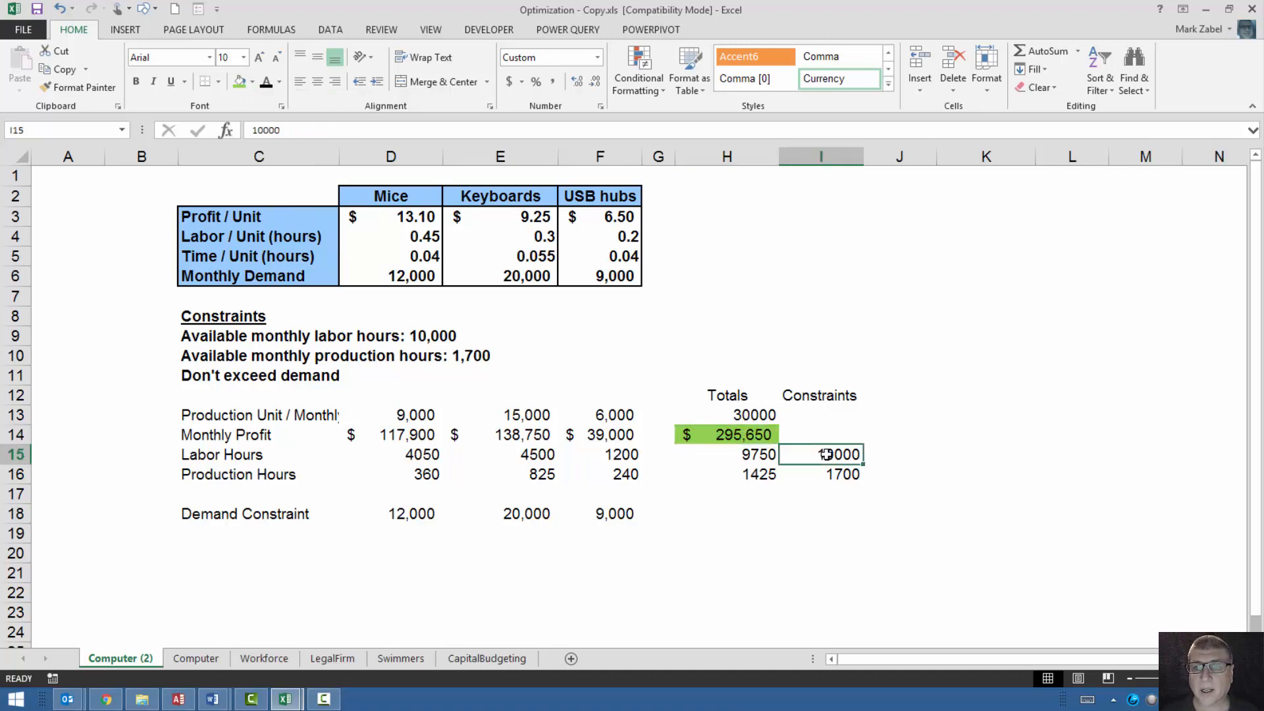
shift+click(826, 472)
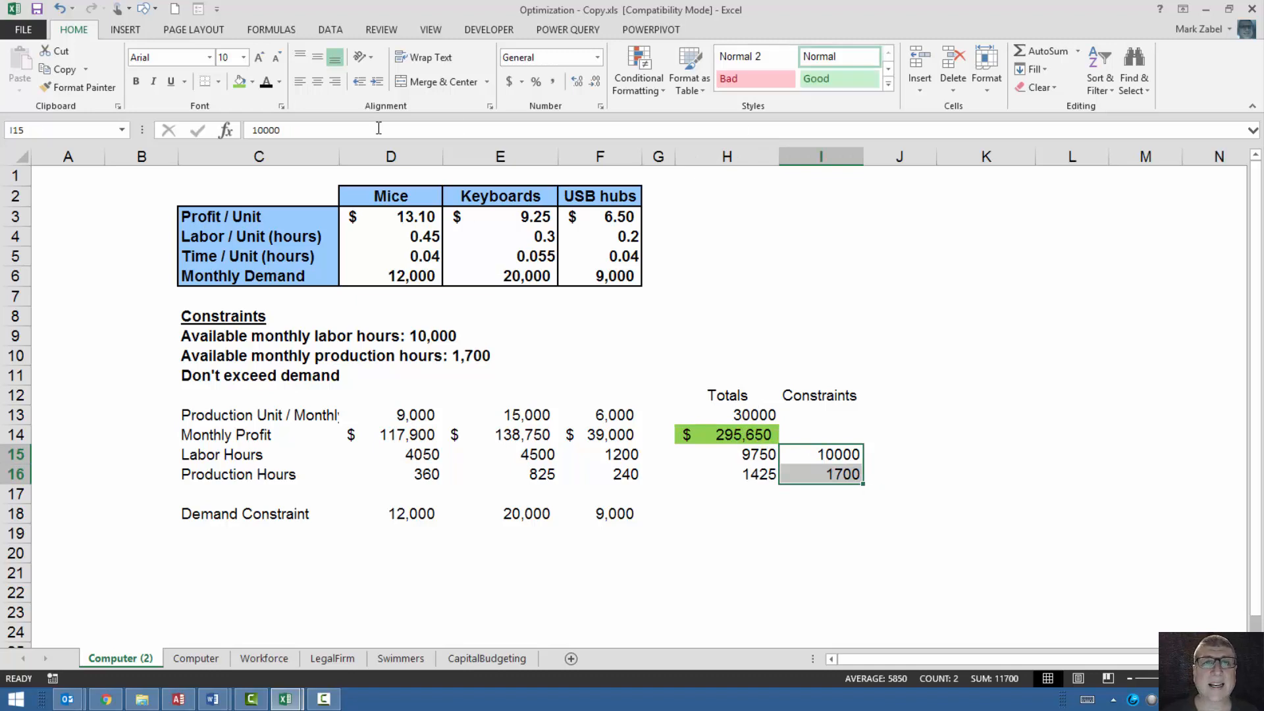
click(252, 81)
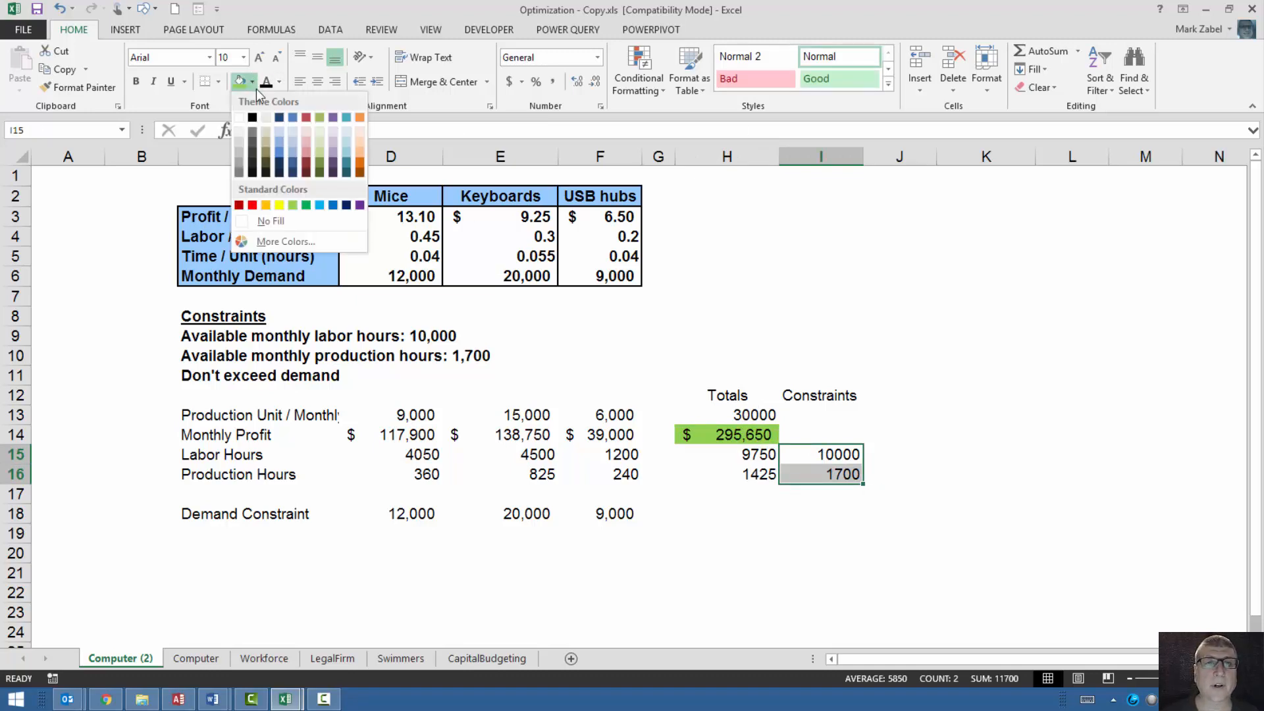
click(306, 142)
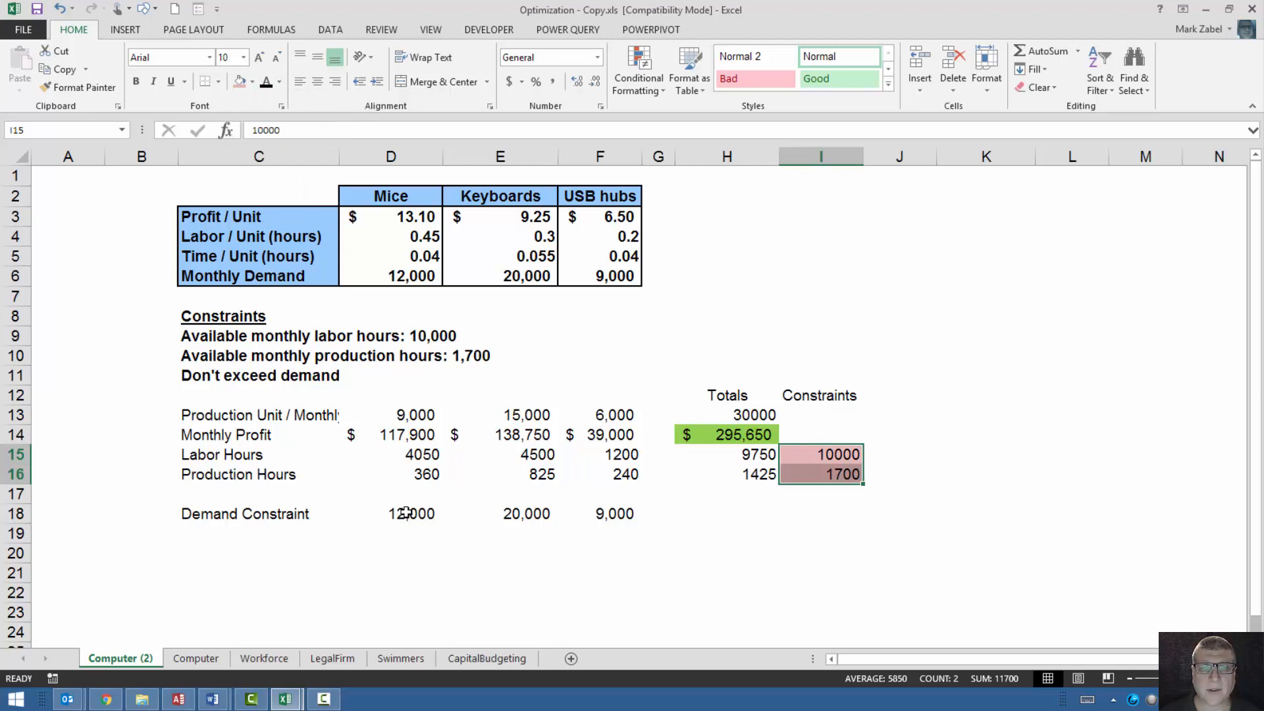
drag(405, 512, 613, 514)
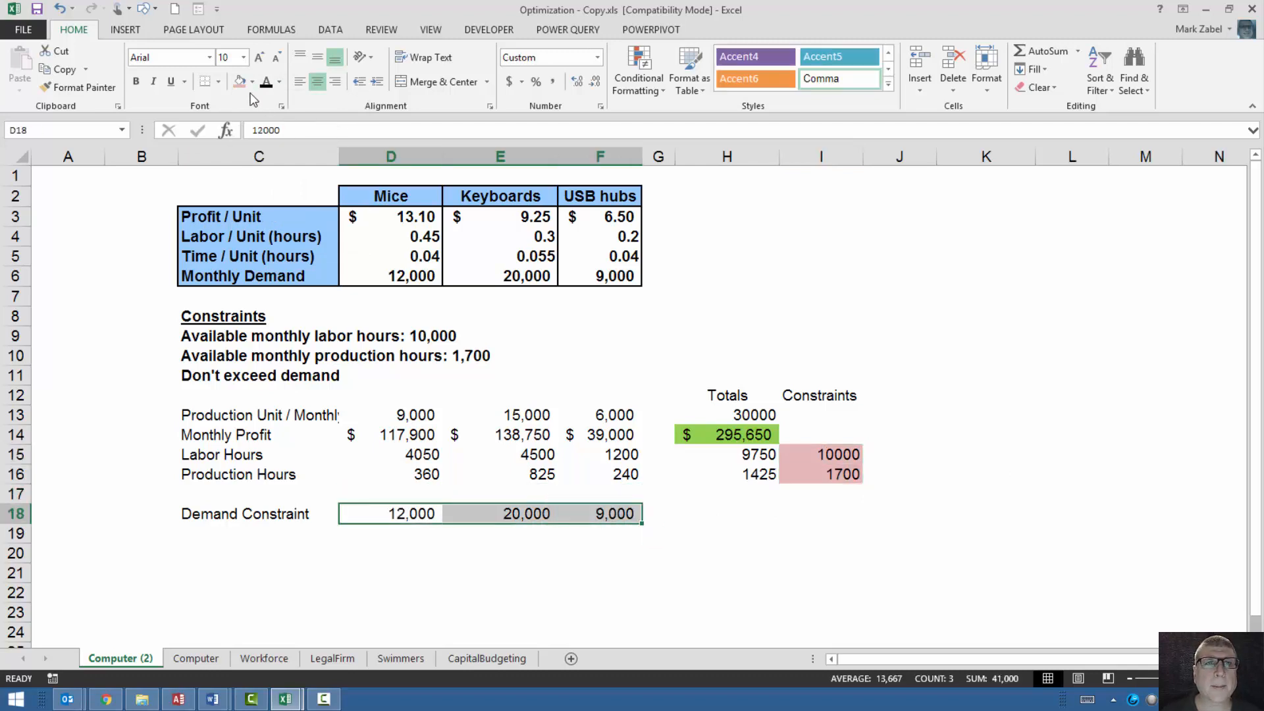
click(241, 81)
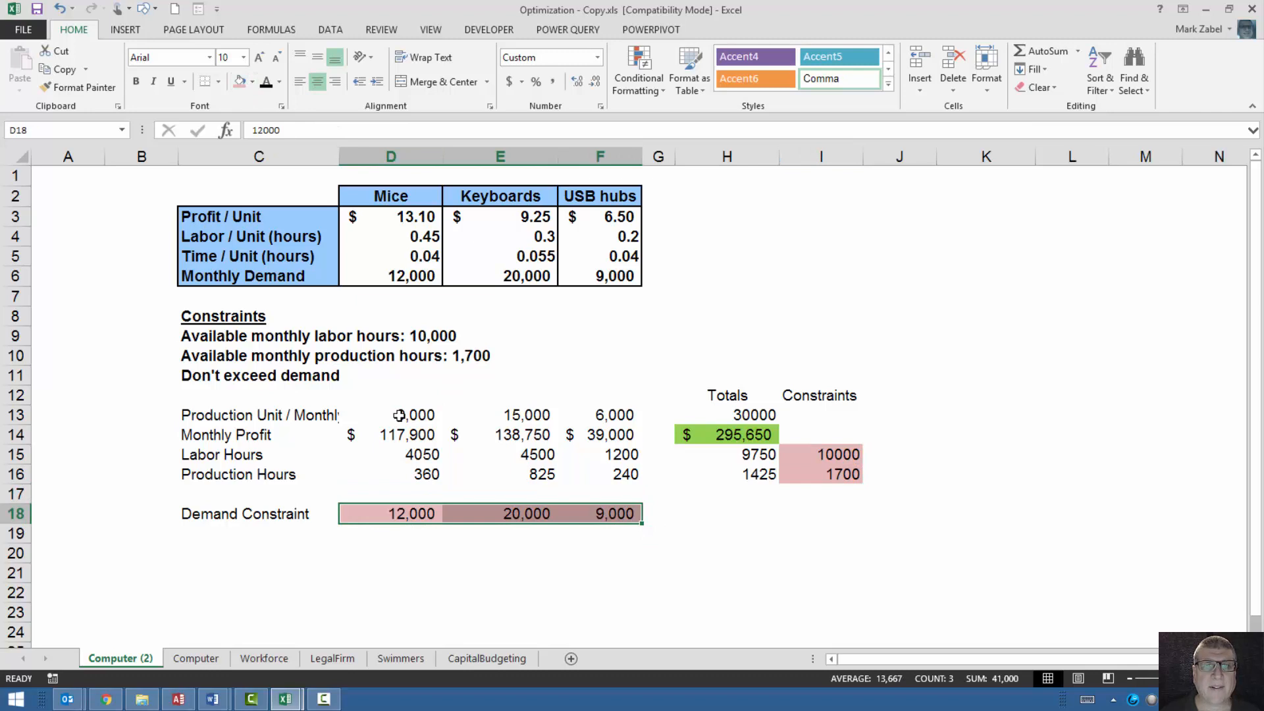
Fill the production unit cells D13:F13 with standard yellow.
drag(399, 415, 615, 415)
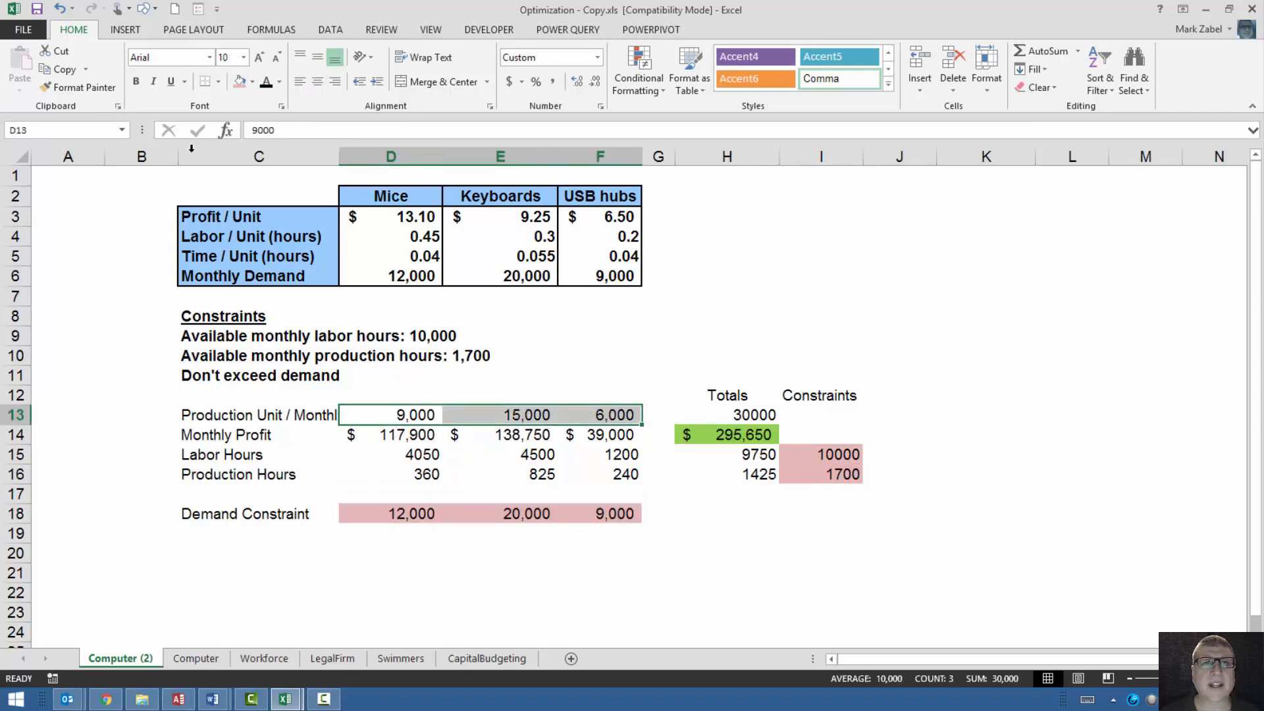
click(253, 82)
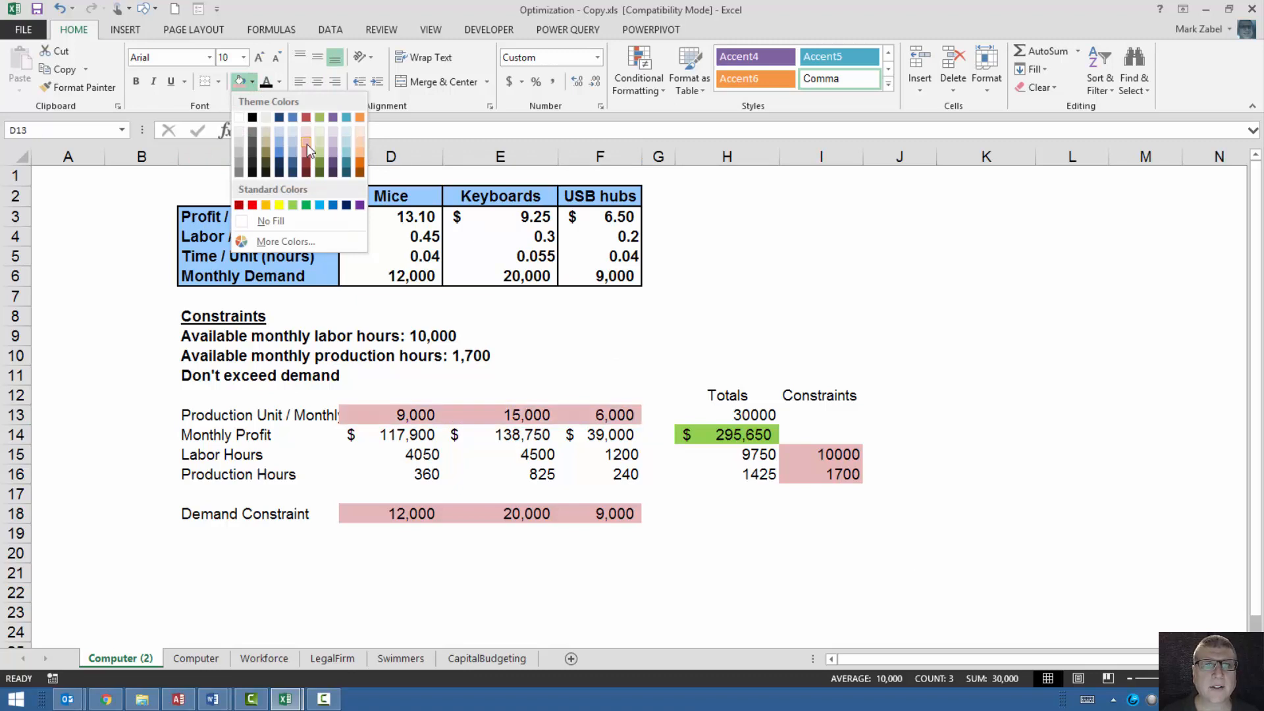
click(279, 205)
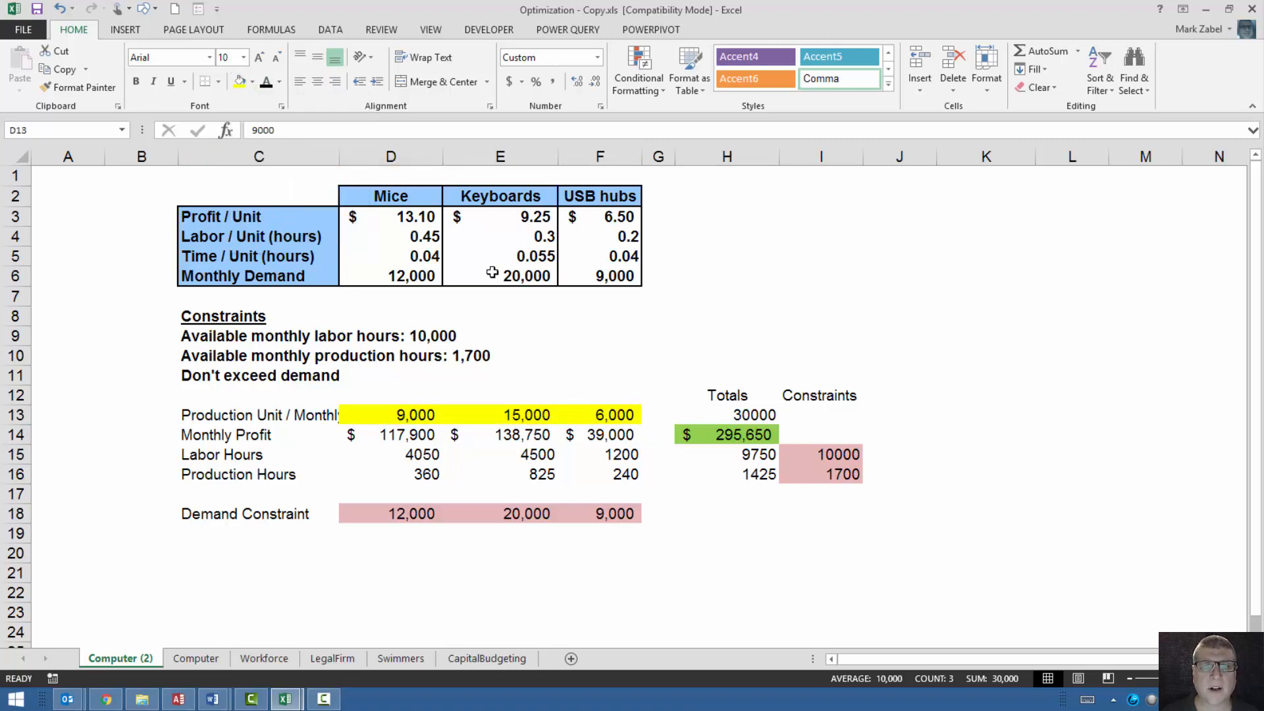
click(728, 572)
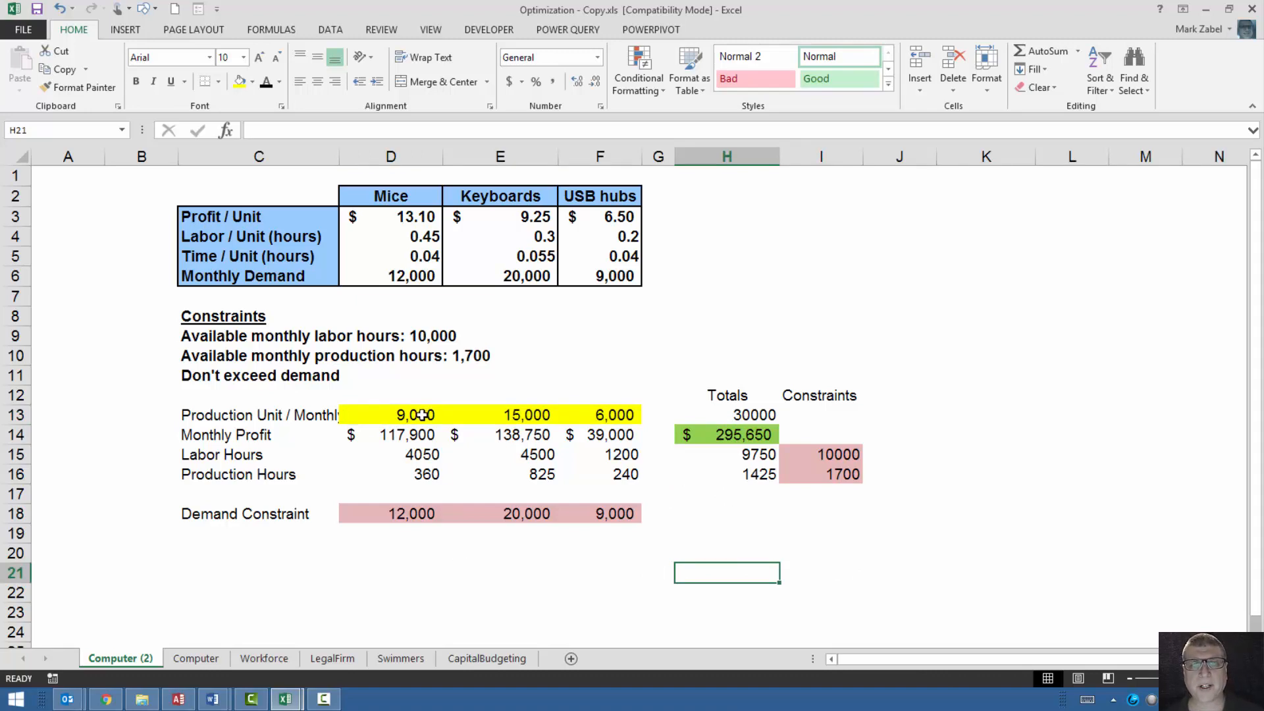
drag(422, 415, 612, 415)
click(717, 437)
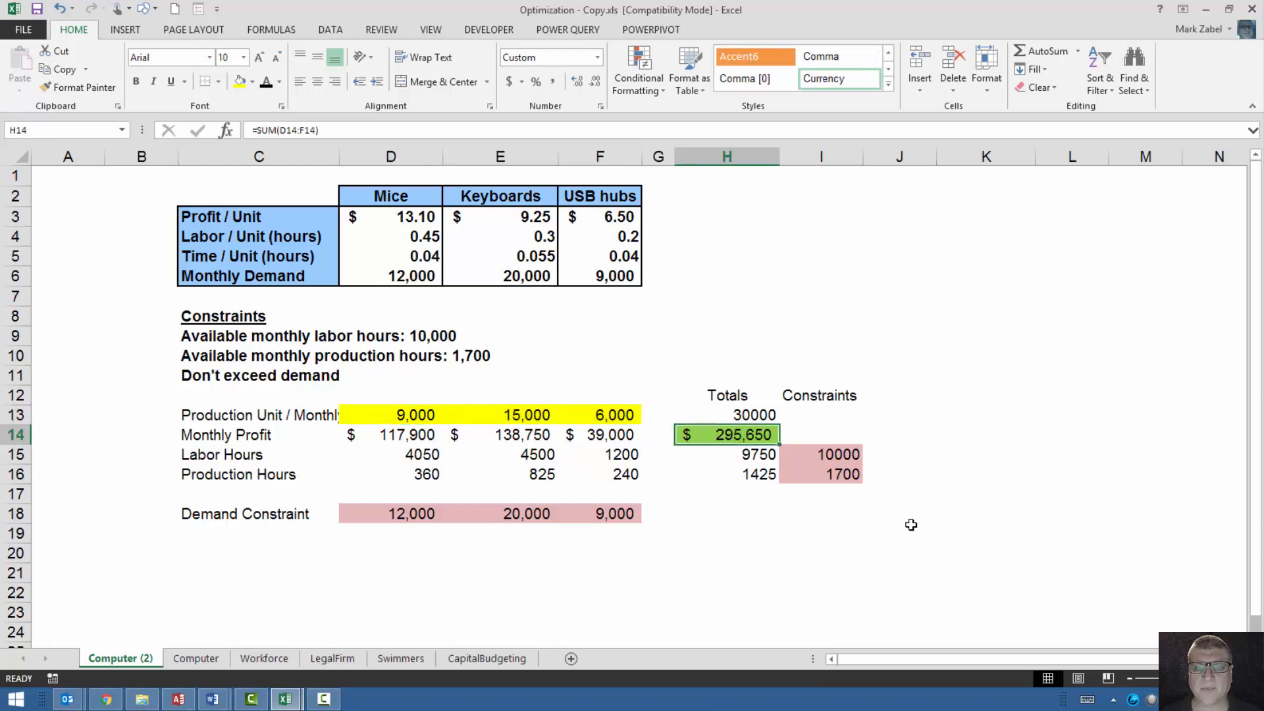
drag(833, 453, 832, 474)
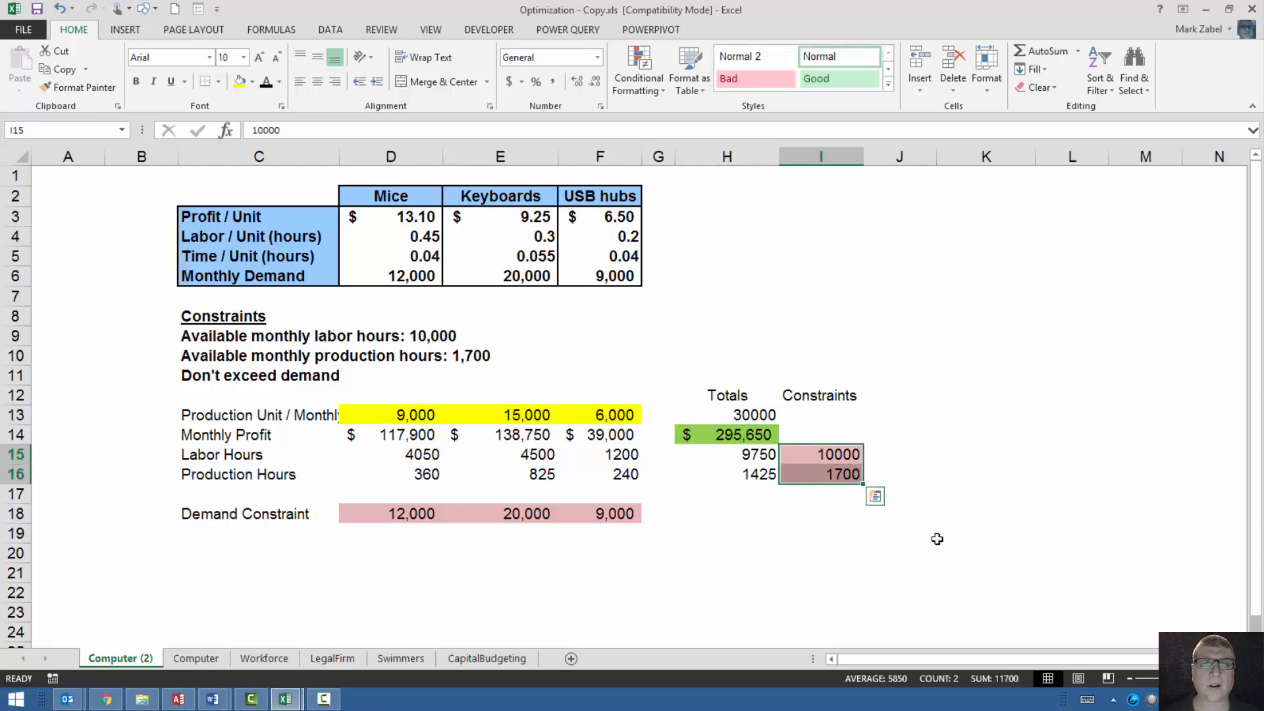
click(899, 556)
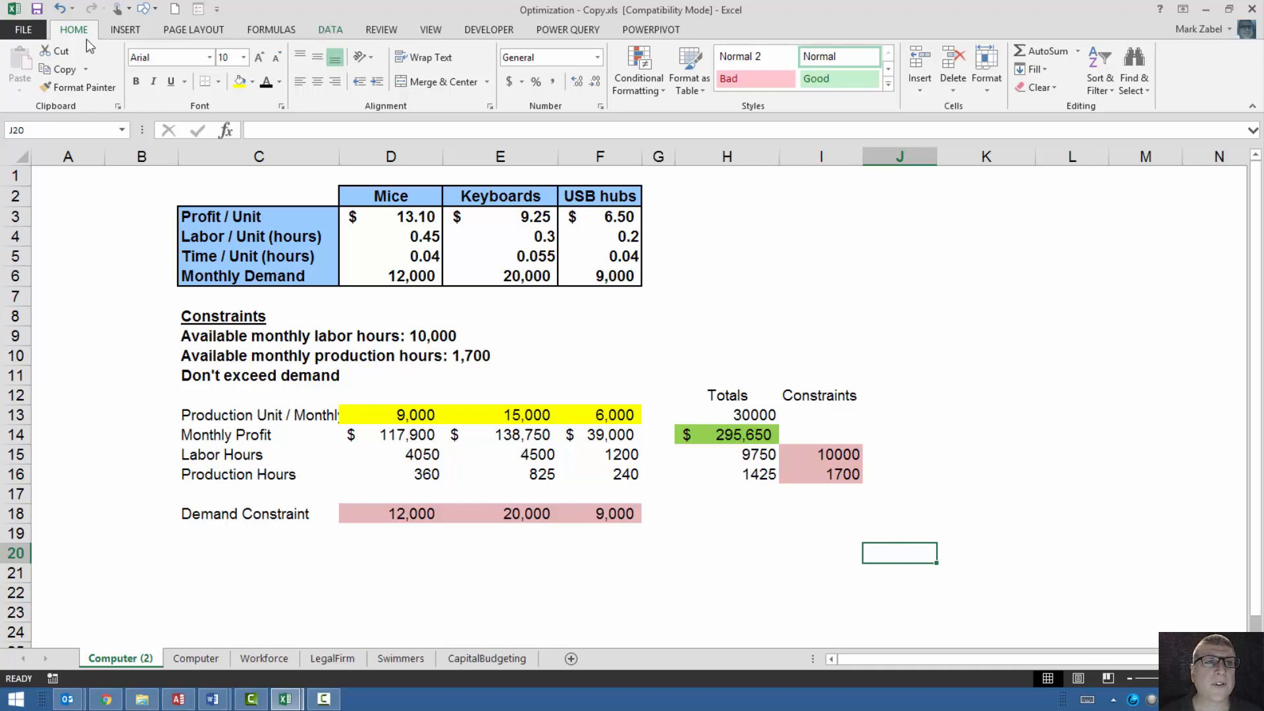
Check in the Excel add-ins list that Solver Add-in is enabled, and accept the list.
click(22, 29)
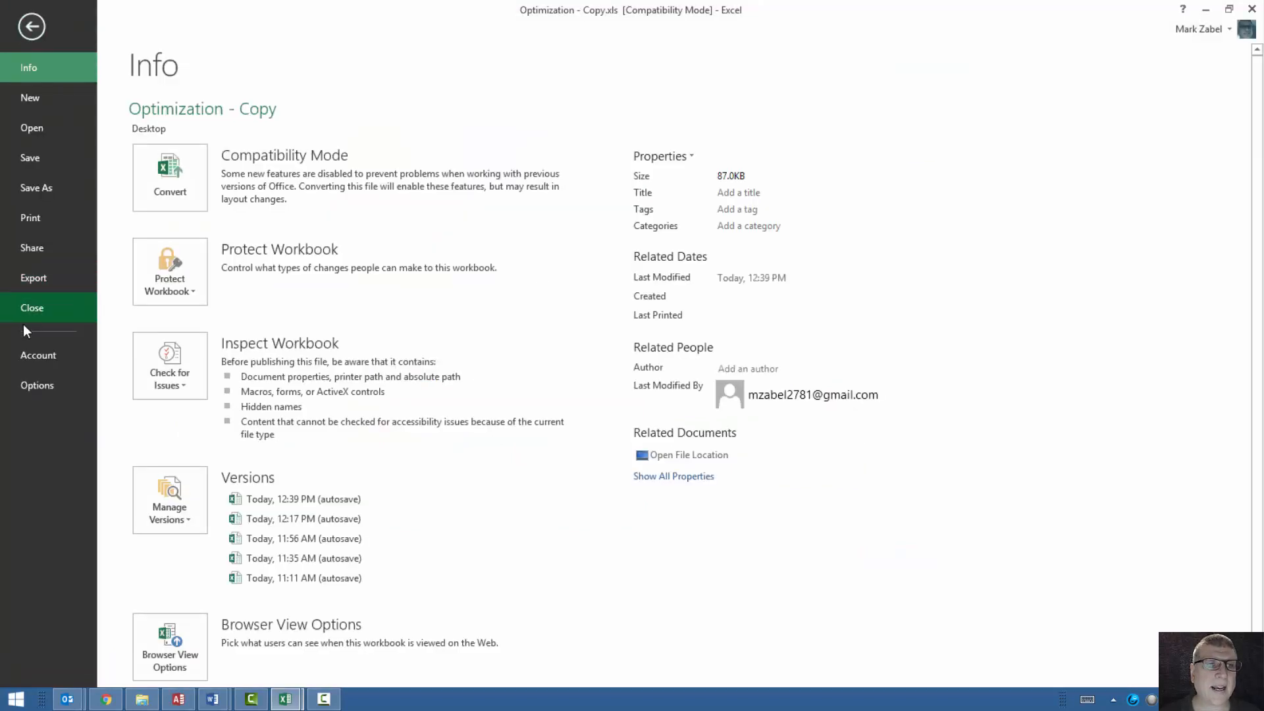
click(46, 386)
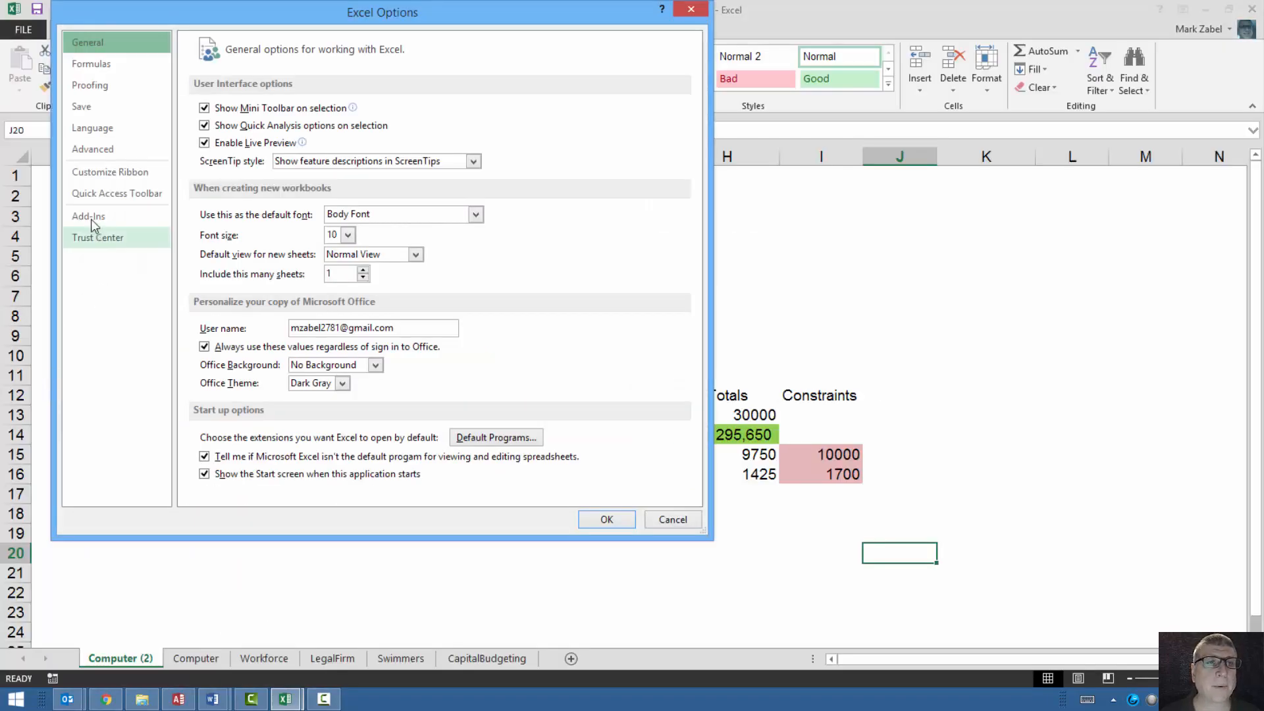
click(90, 216)
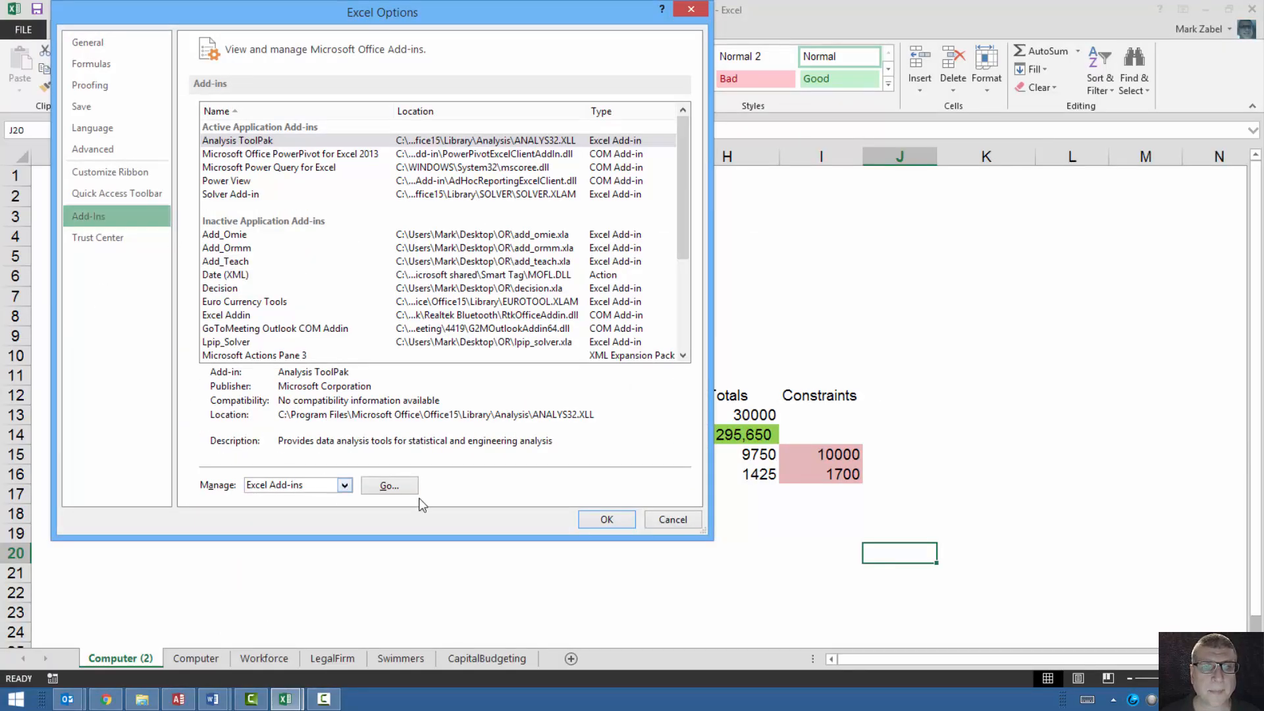
click(382, 486)
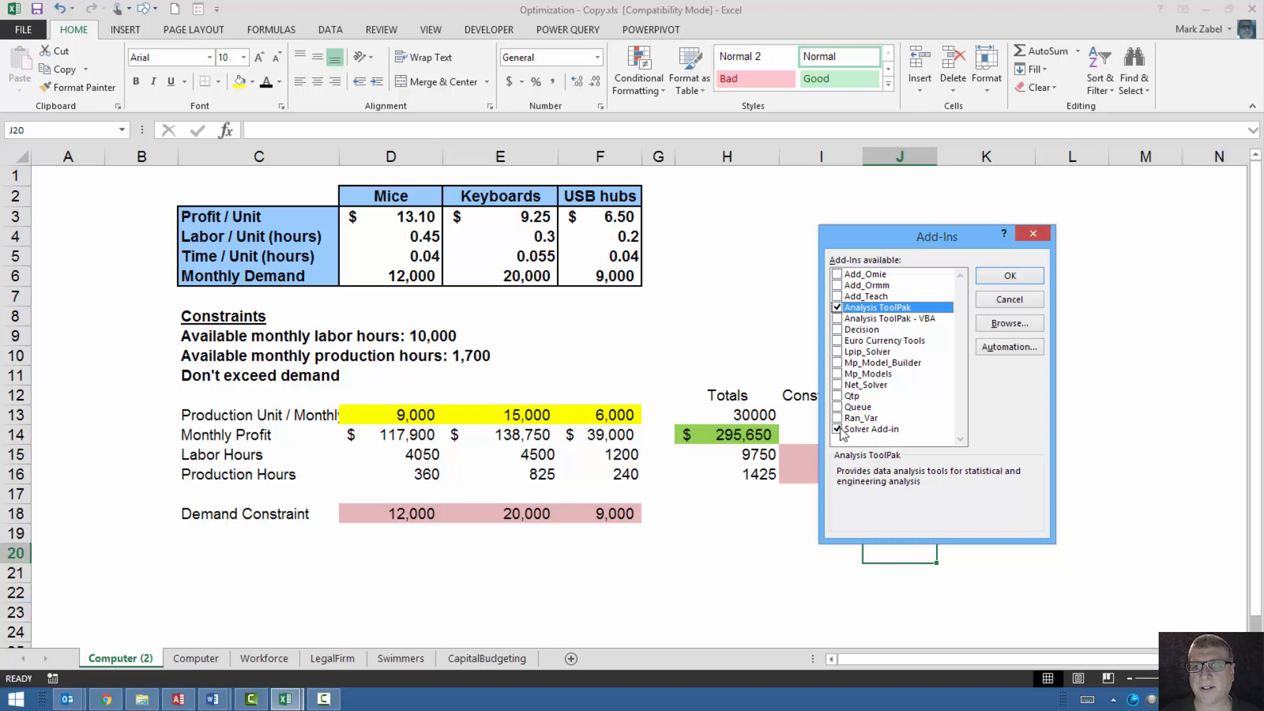
click(1014, 277)
click(1045, 293)
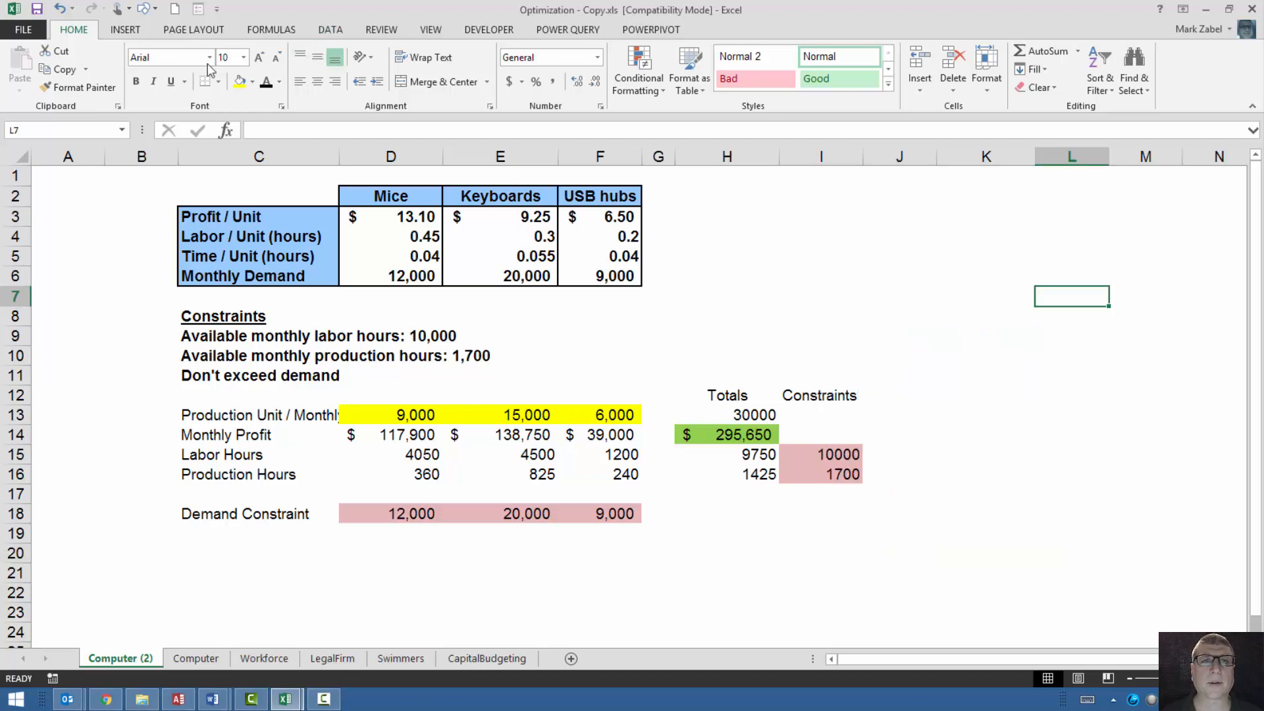
Open Solver and set its objective to the total monthly profit cell H14, keeping the dialog clear of the Totals column.
click(327, 29)
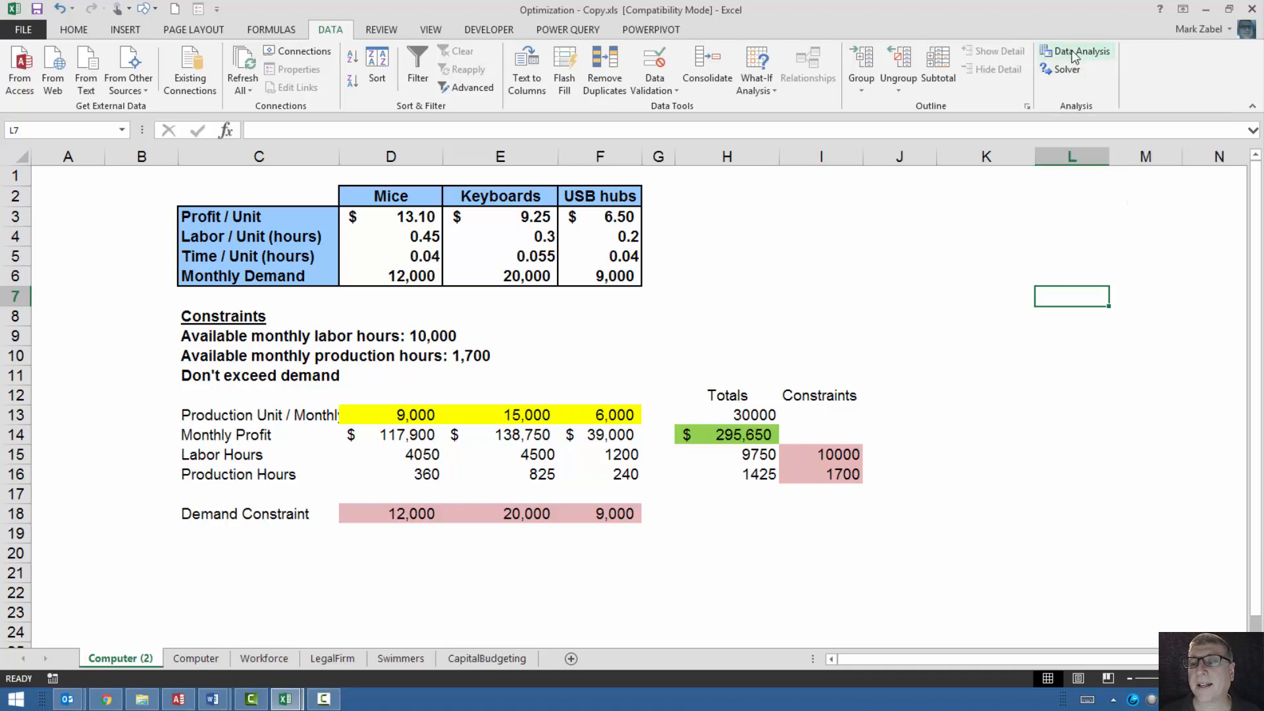
click(1071, 474)
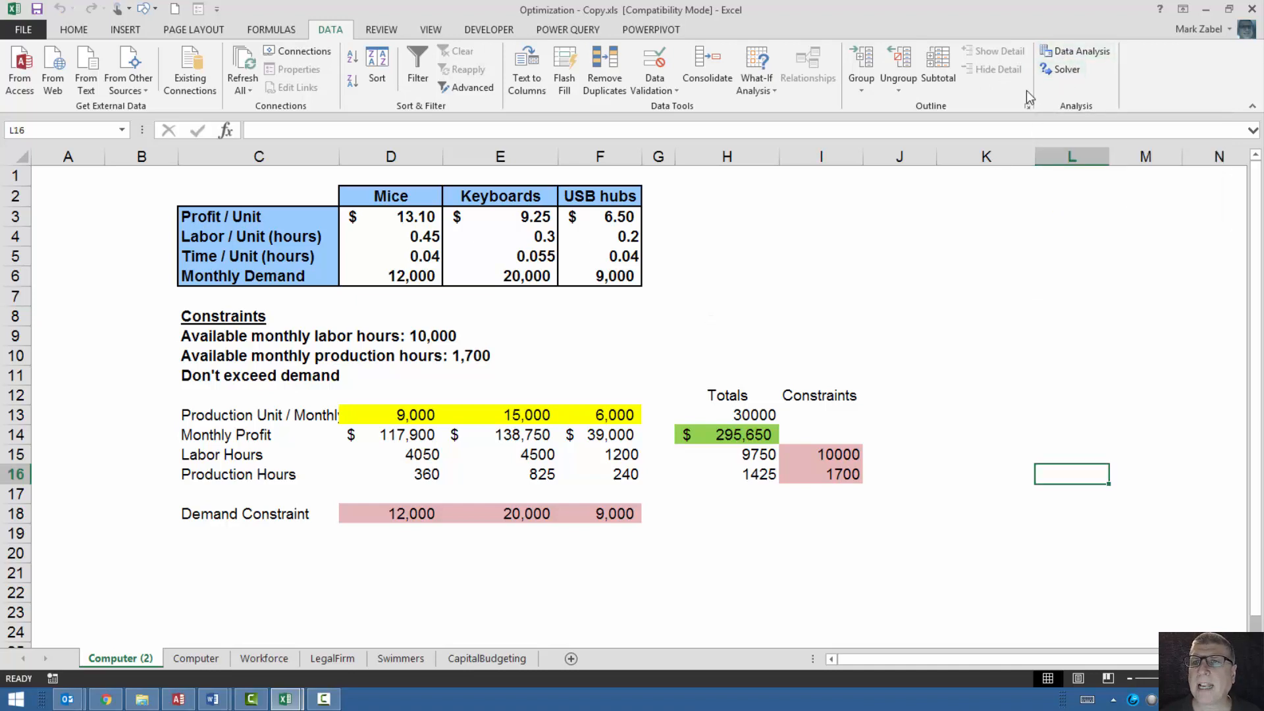
click(1057, 69)
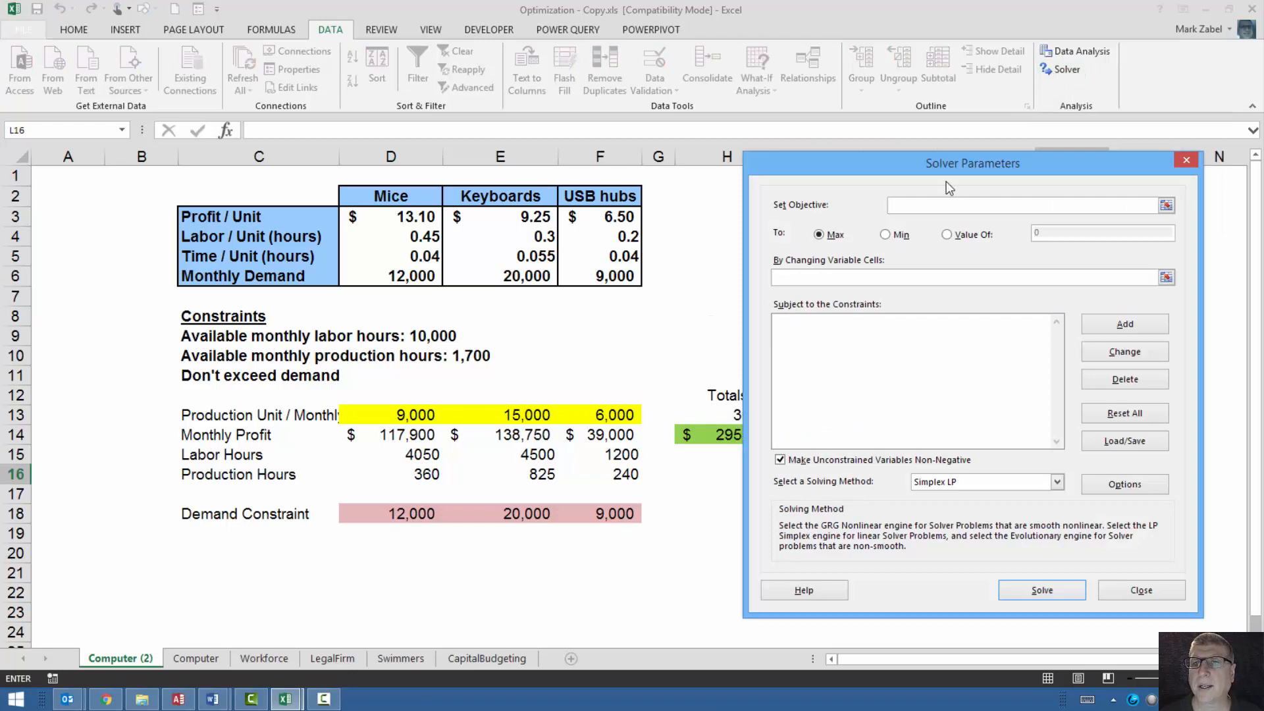
mouse_move(947, 171)
mouse_down()
mouse_move(1028, 167)
mouse_move(964, 142)
mouse_move(993, 105)
mouse_move(1146, 221)
mouse_move(1128, 165)
mouse_move(974, 138)
mouse_move(956, 154)
mouse_up()
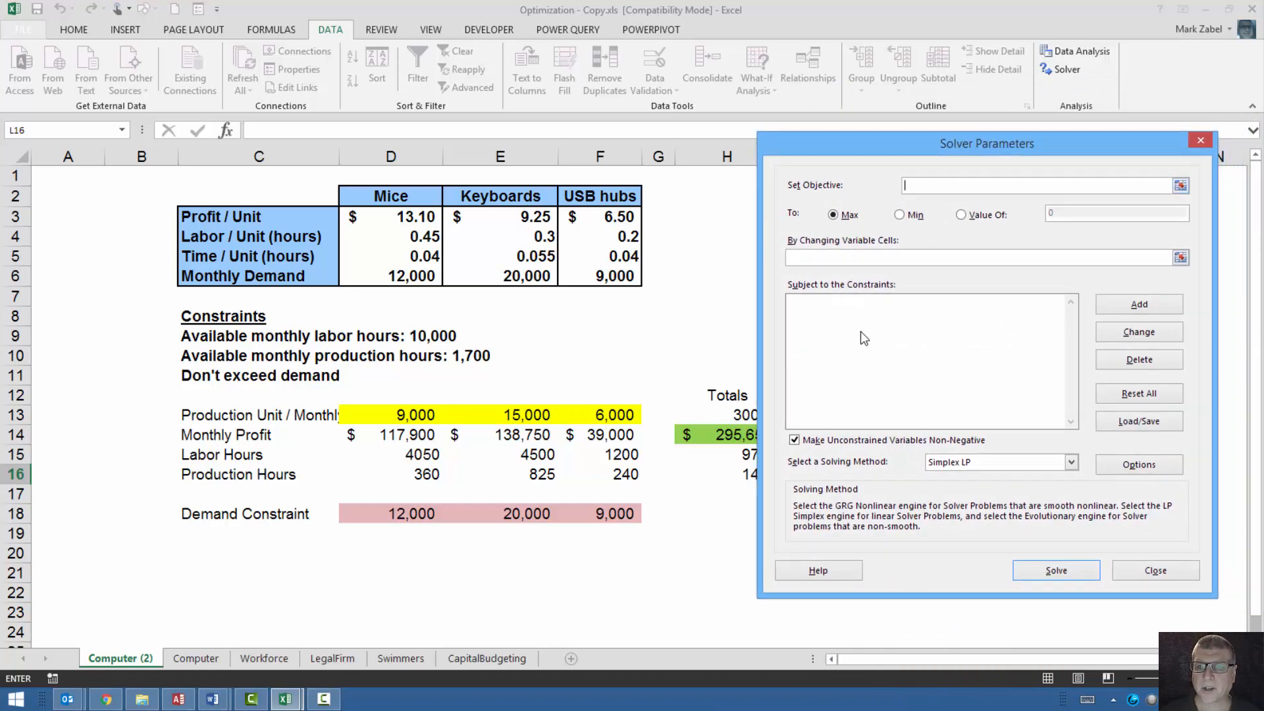
text(=)
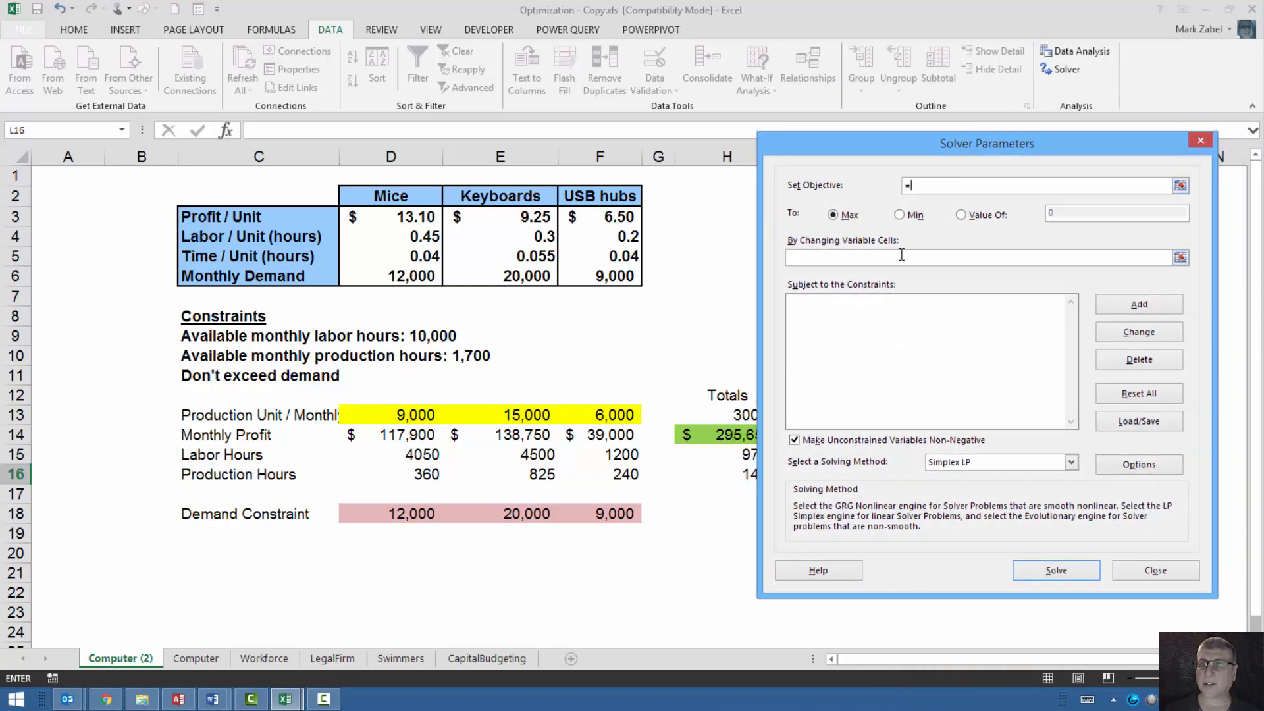
click(725, 435)
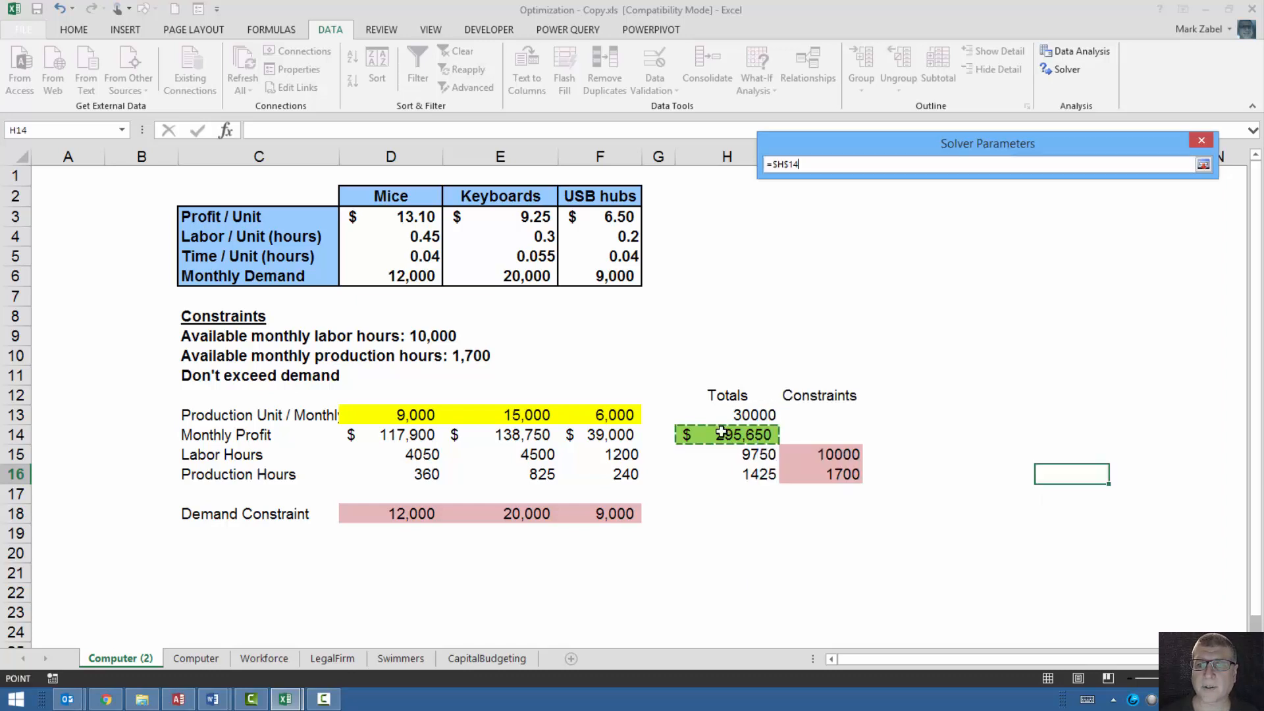
drag(911, 149, 1005, 158)
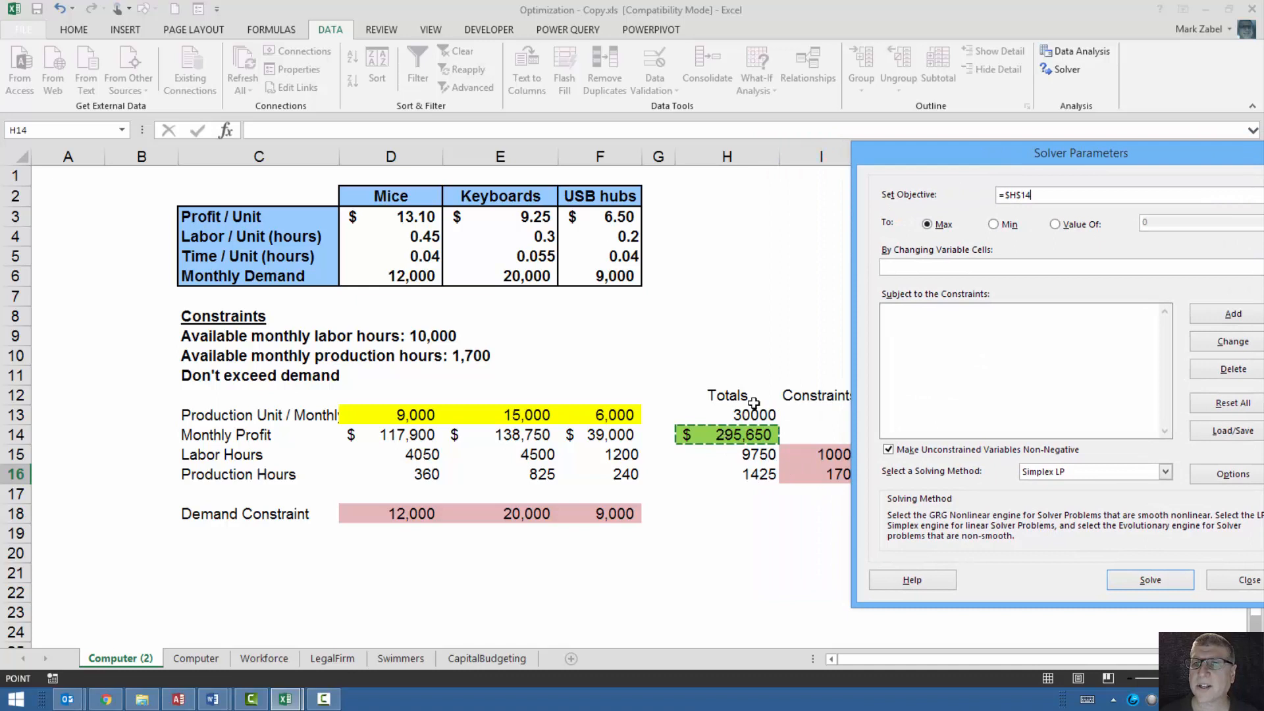
drag(989, 160, 929, 155)
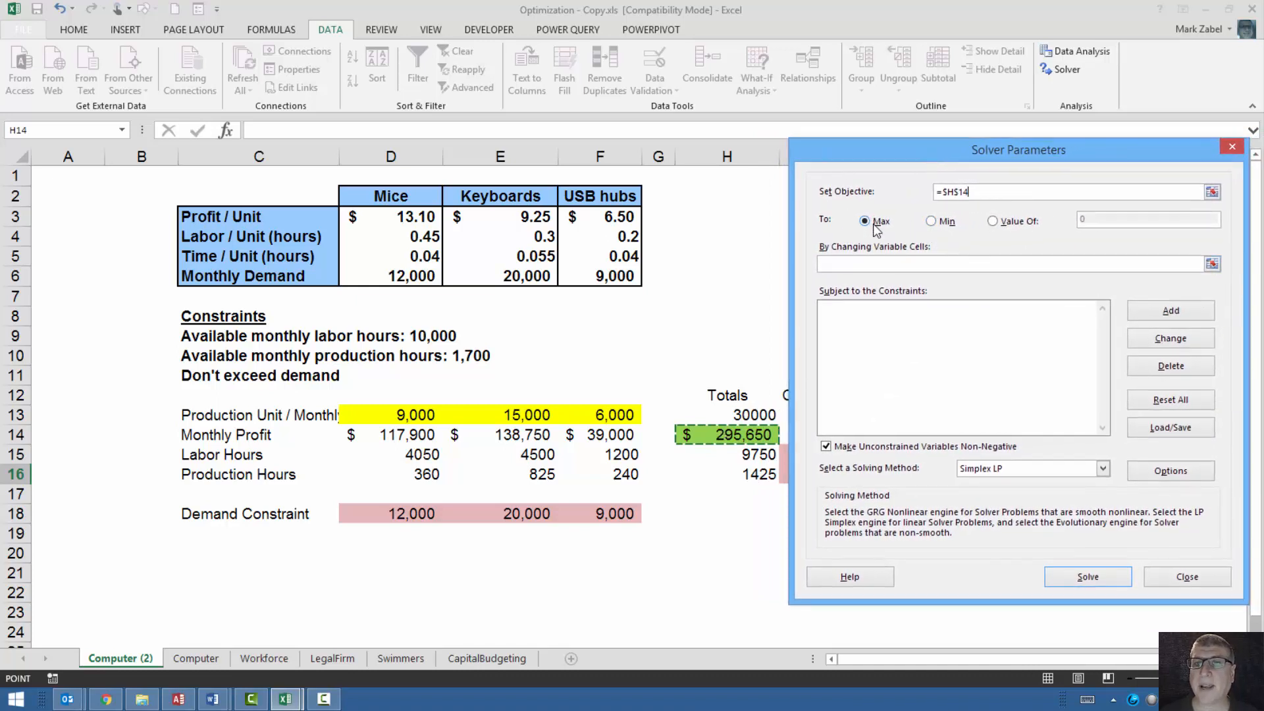
Try a target value of 300000 as the goal for the Solver objective.
click(991, 223)
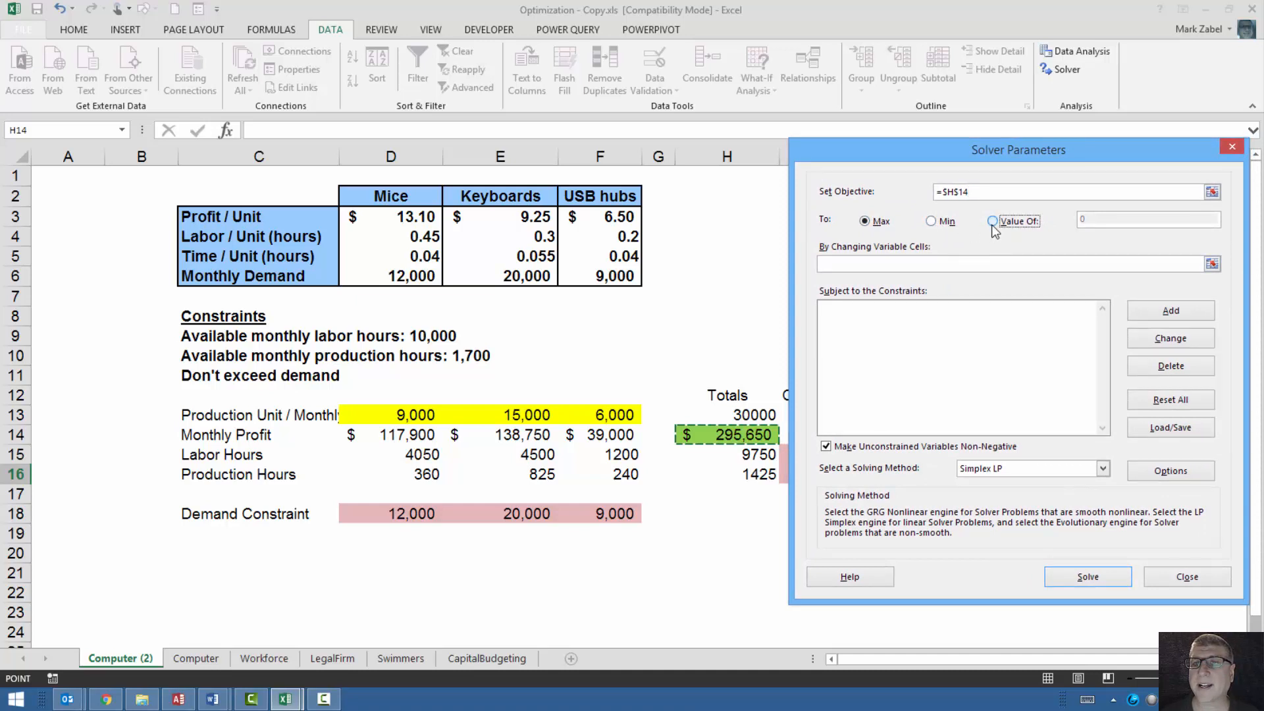
click(1083, 221)
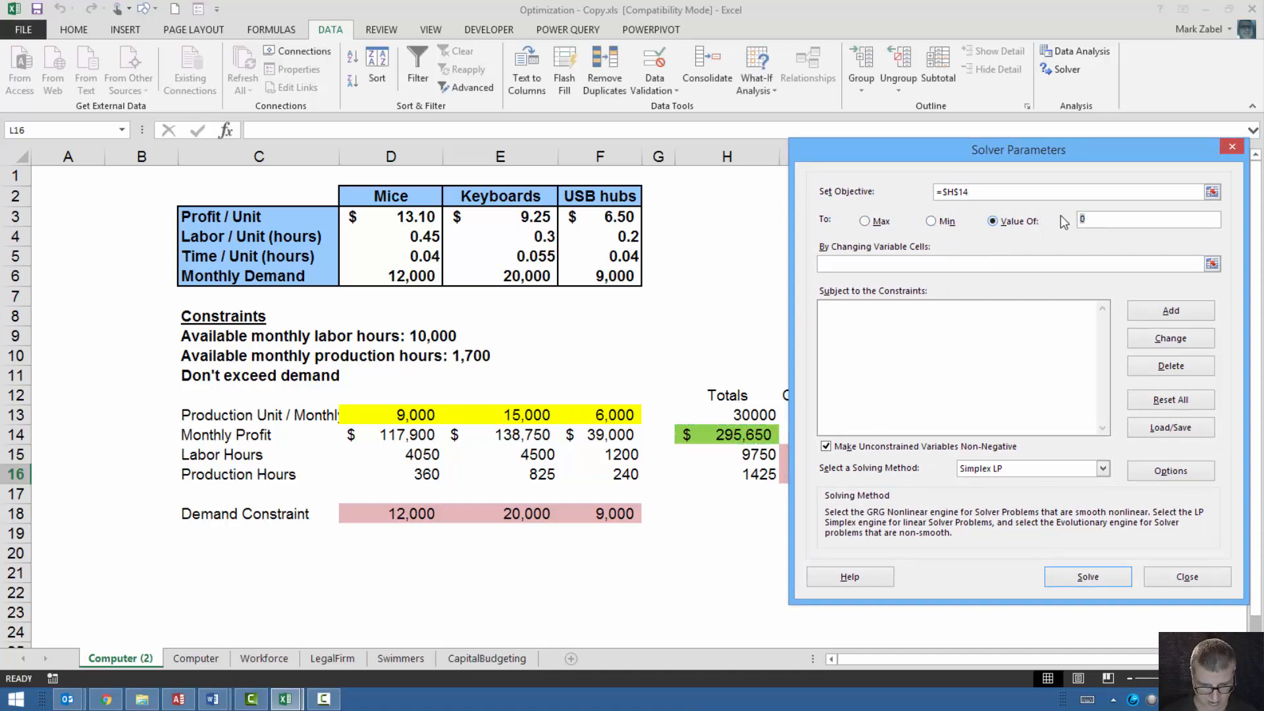
text(300)
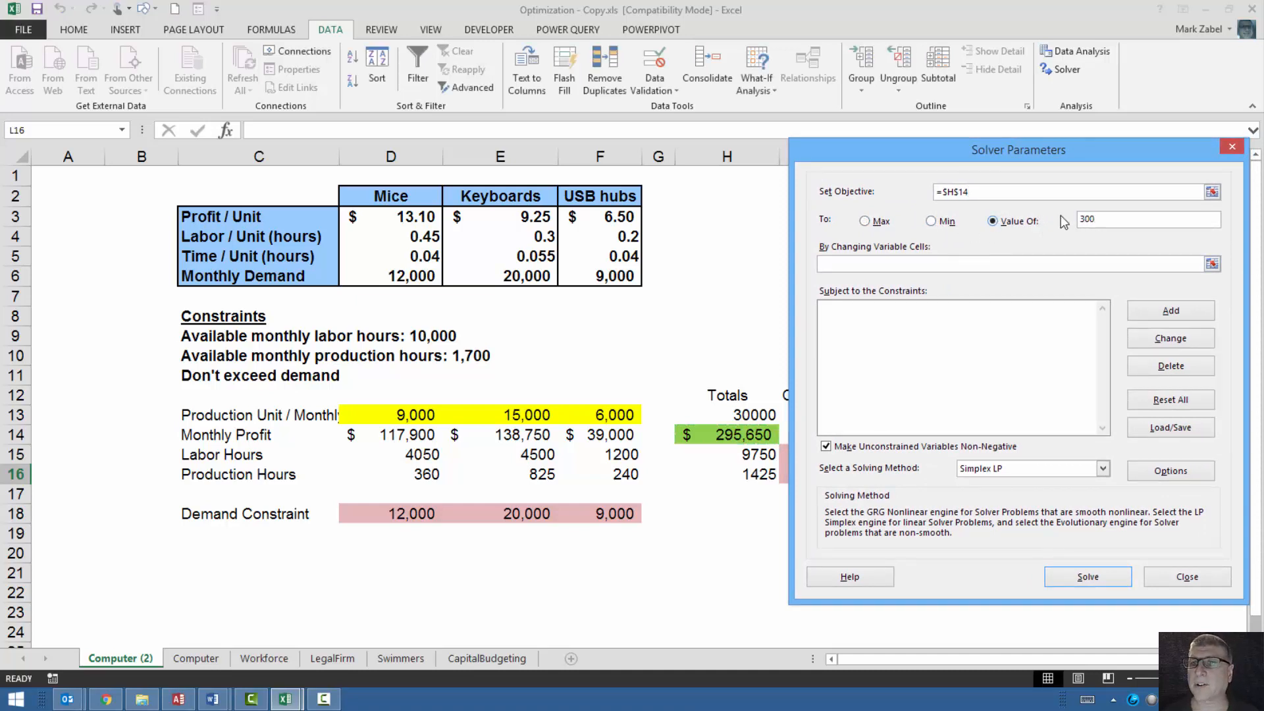
text(000)
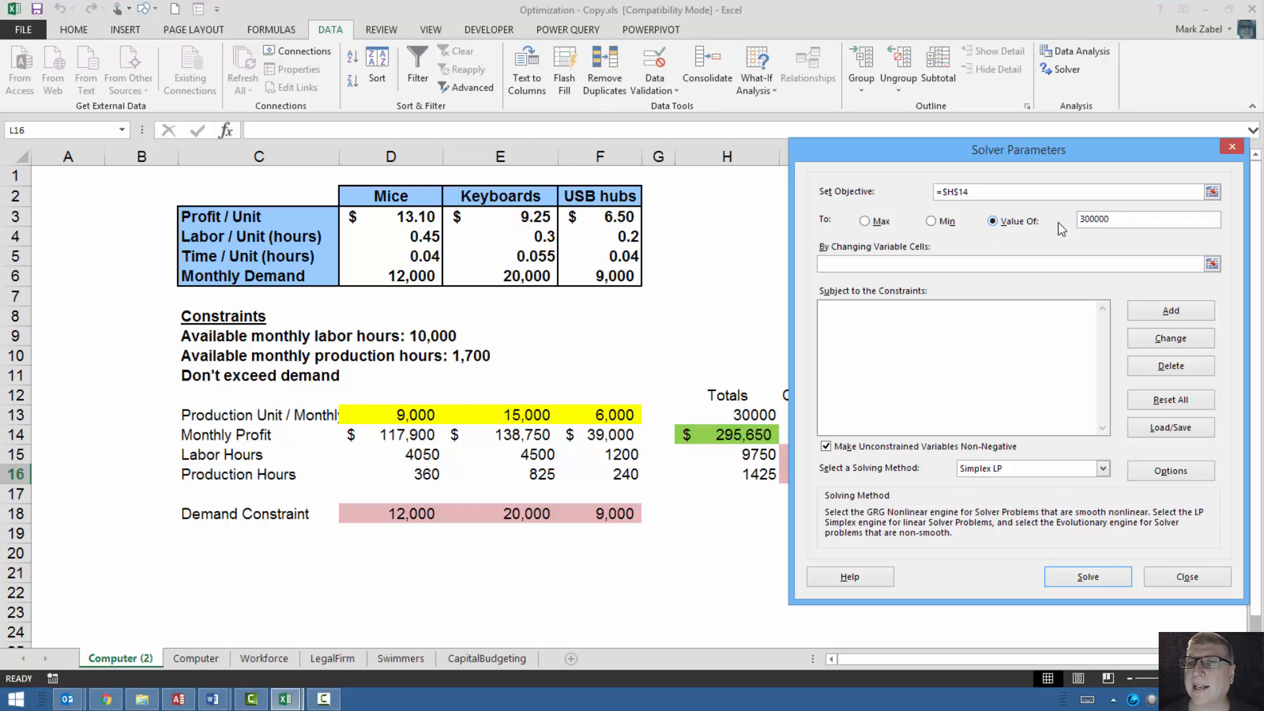
Set the Solver goal to Max and use the production unit cells D13:F13 as the changing variable cells.
click(865, 221)
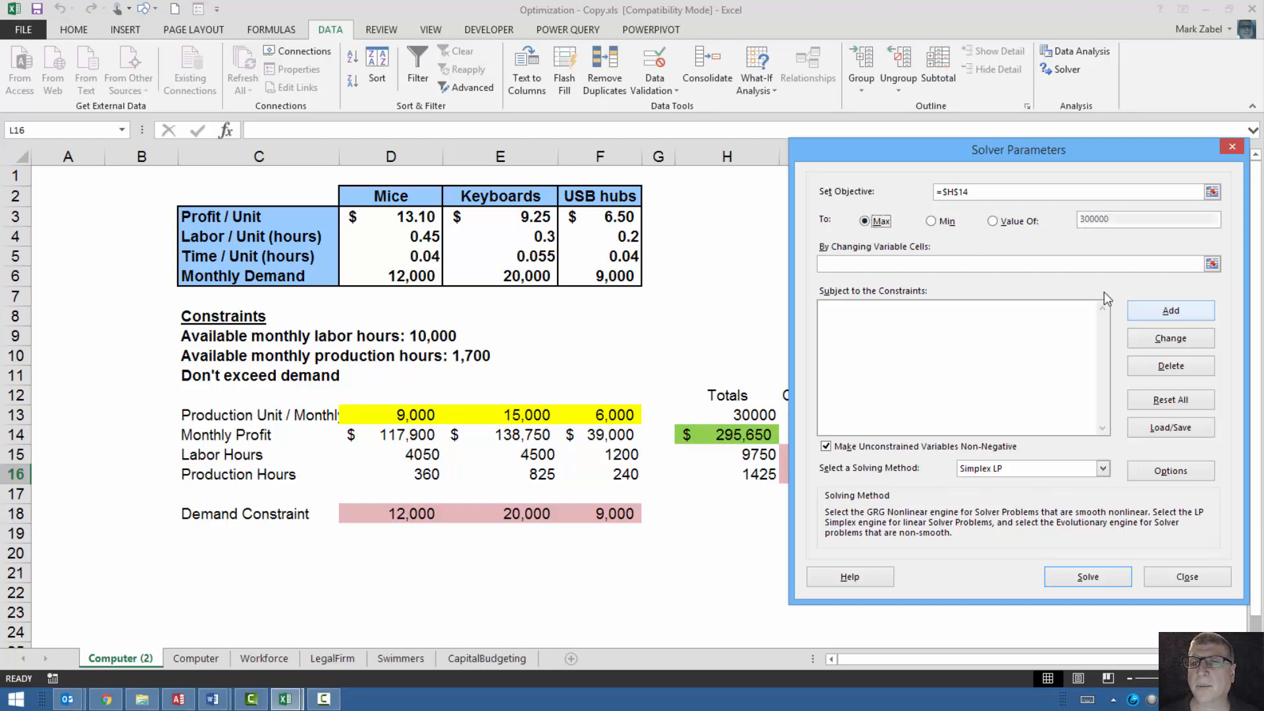
click(959, 264)
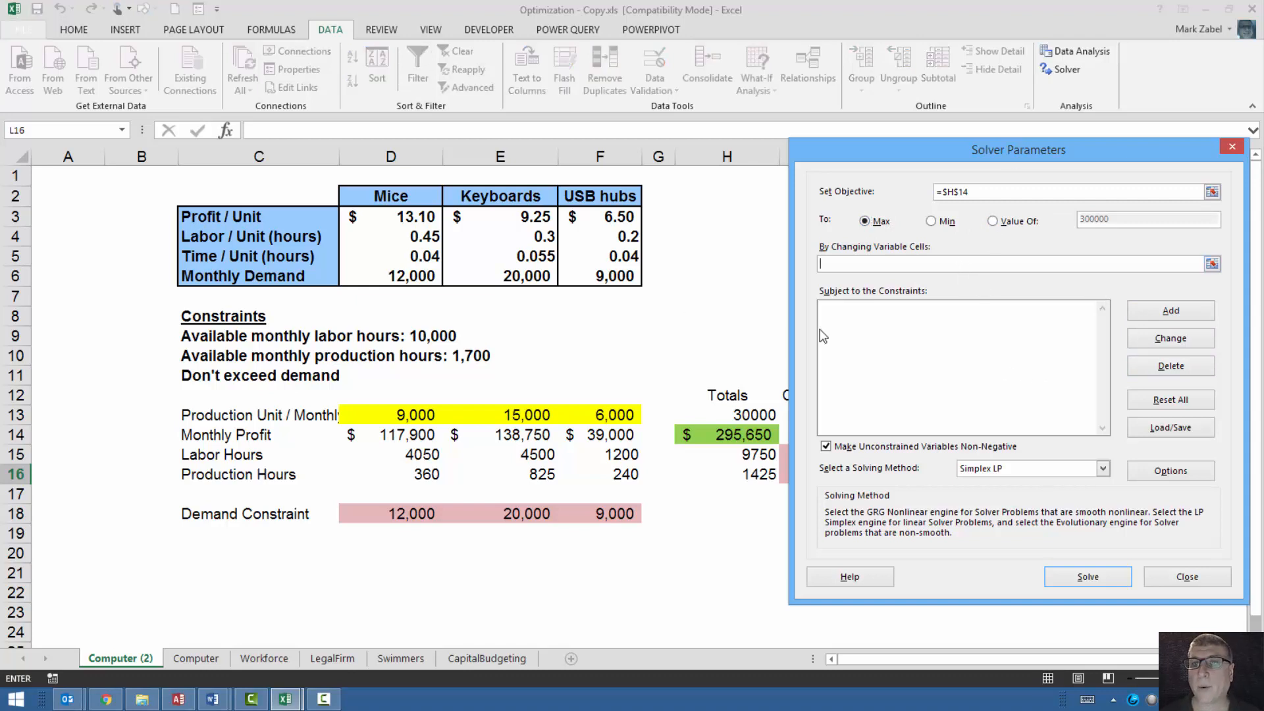
drag(413, 419, 603, 416)
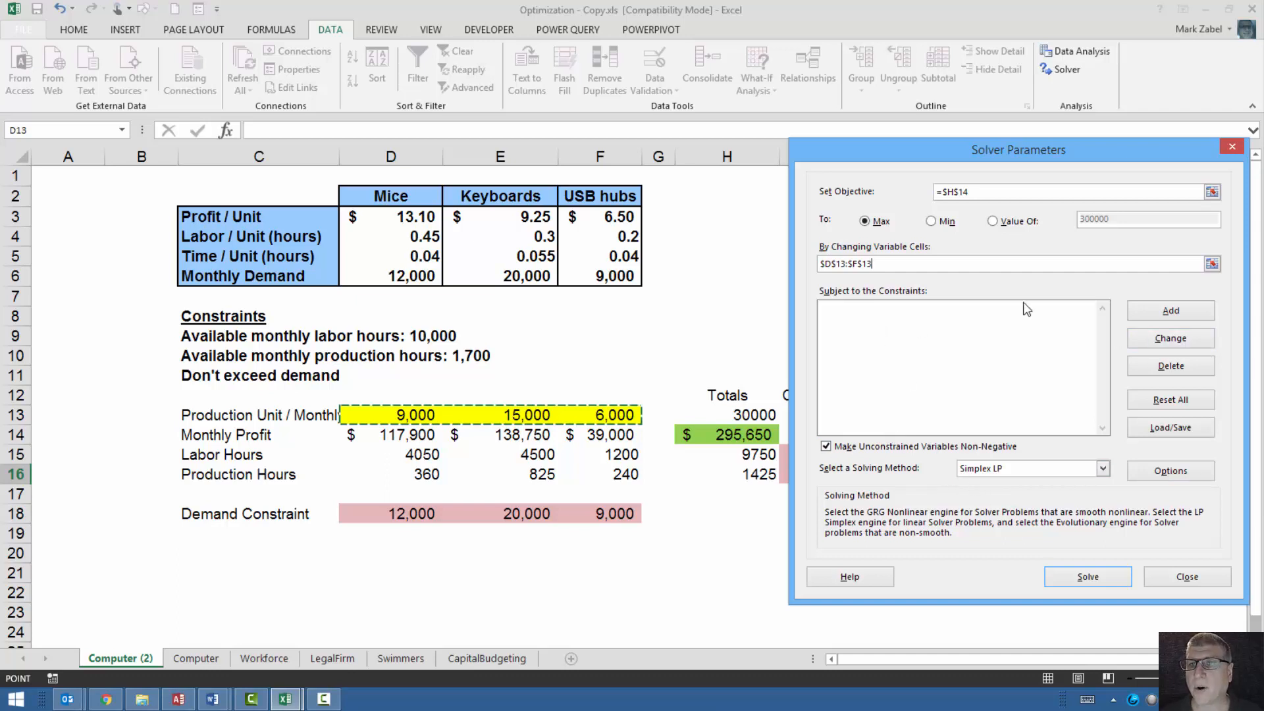
Add a Solver constraint that total labor hours in H15 are <= the limit in I15.
click(1180, 309)
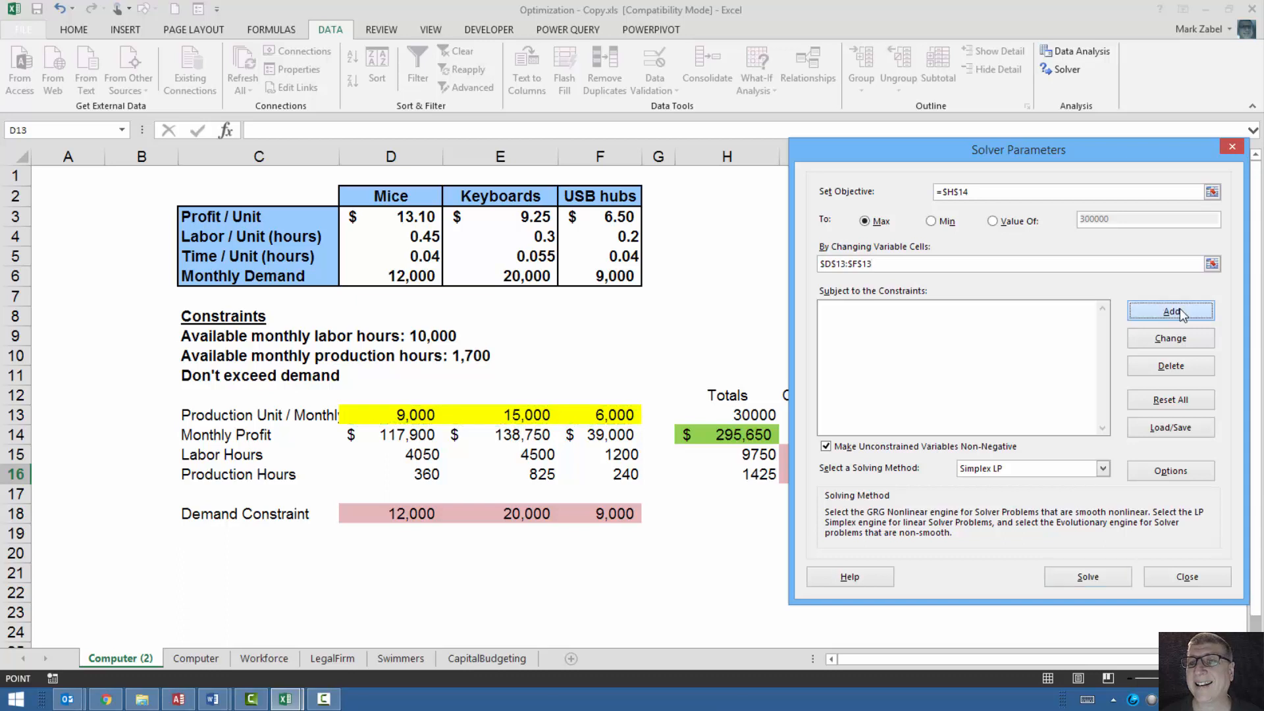
drag(1023, 323, 962, 219)
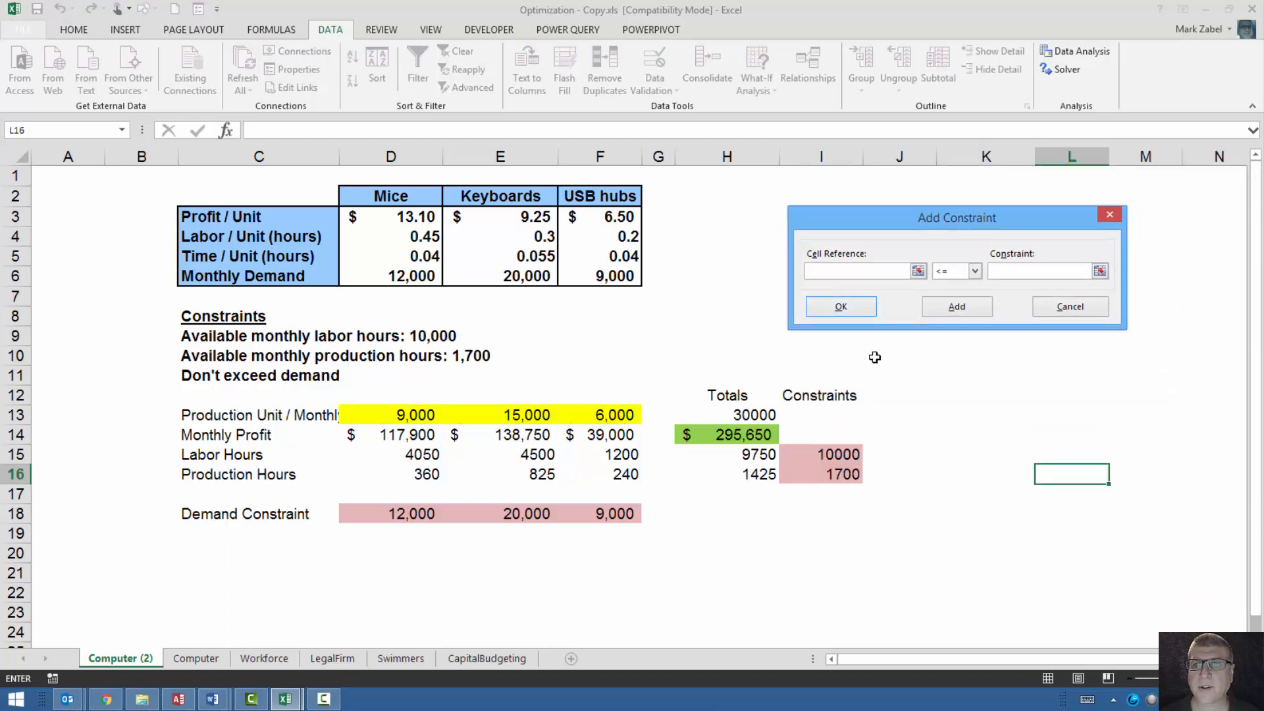
click(742, 458)
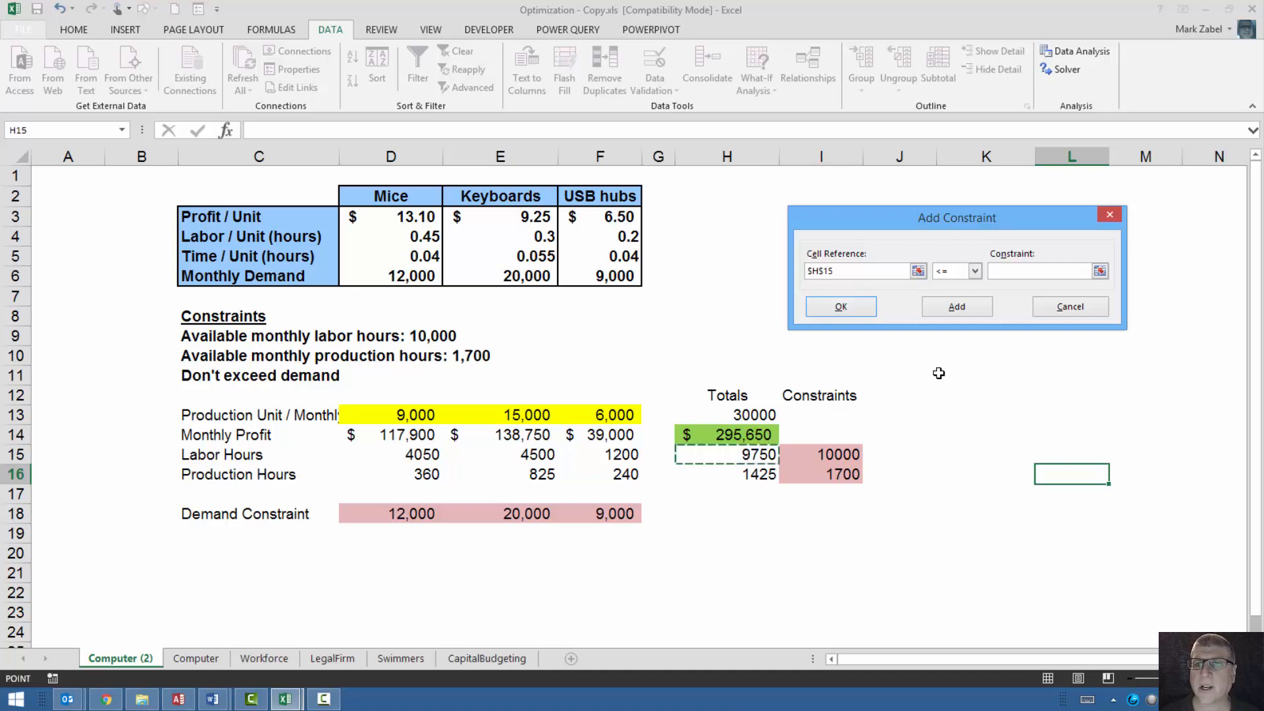
click(980, 269)
click(979, 270)
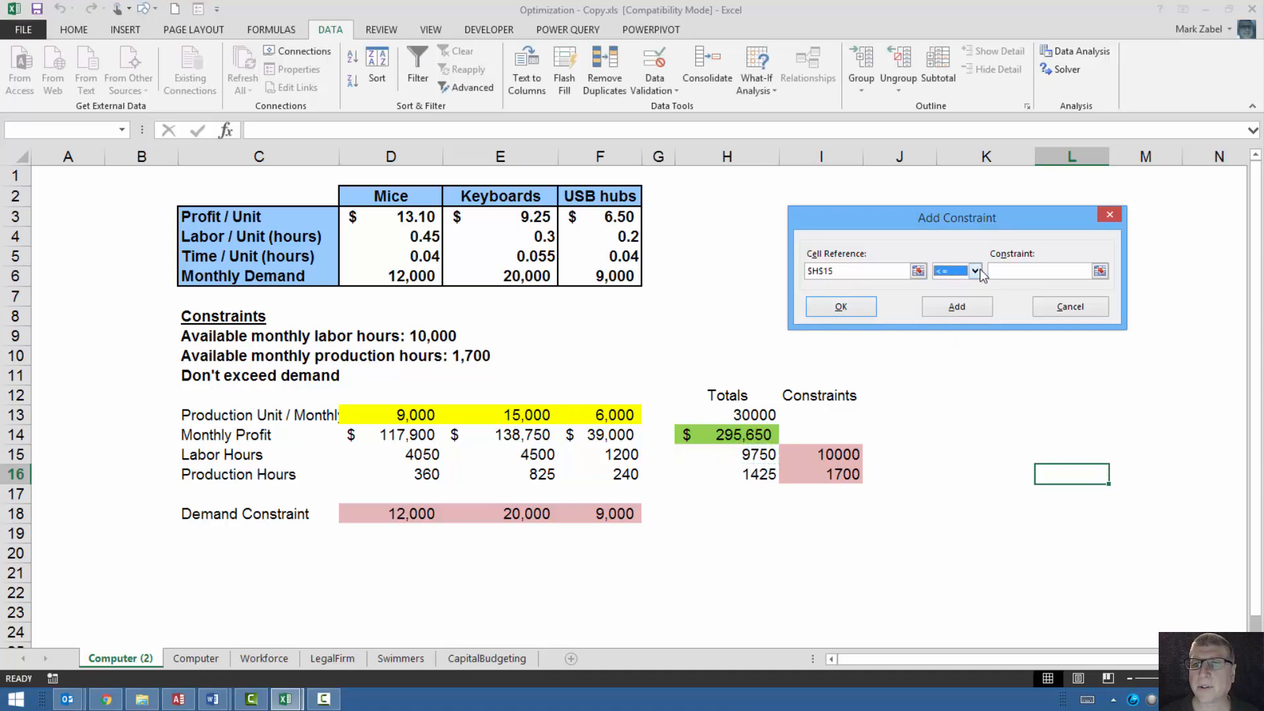
click(980, 268)
click(980, 268)
click(991, 272)
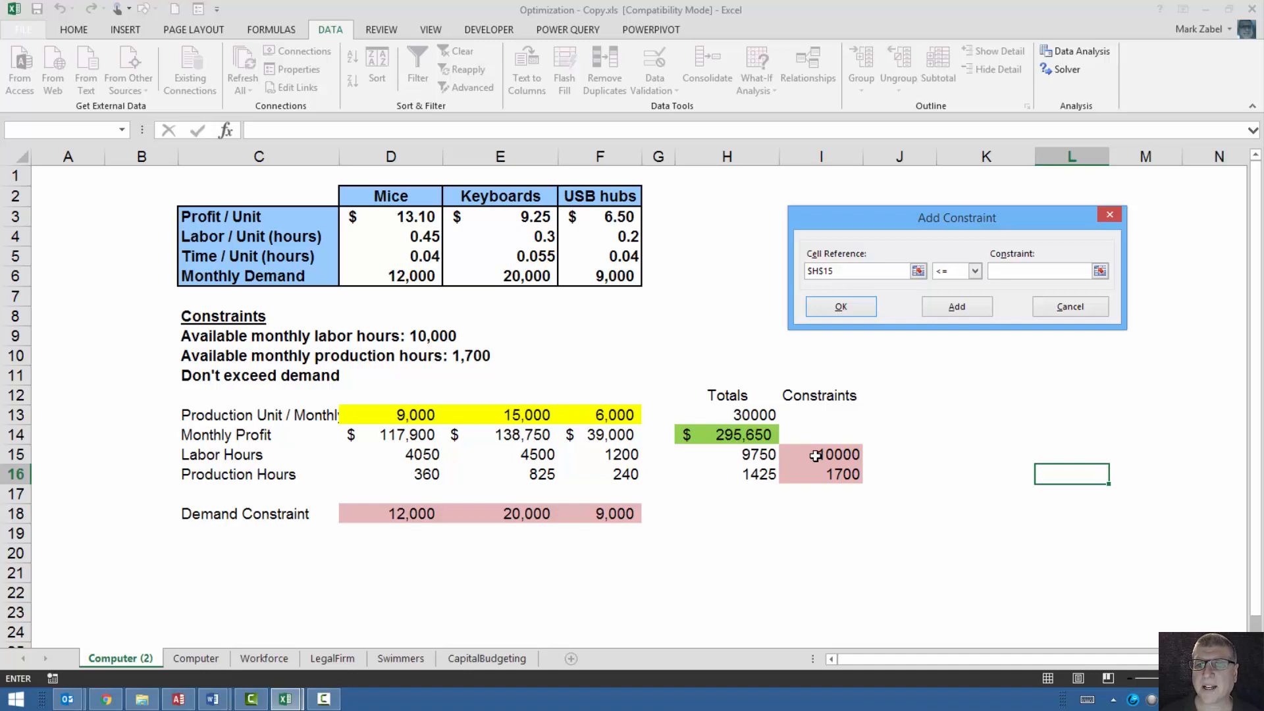
click(816, 455)
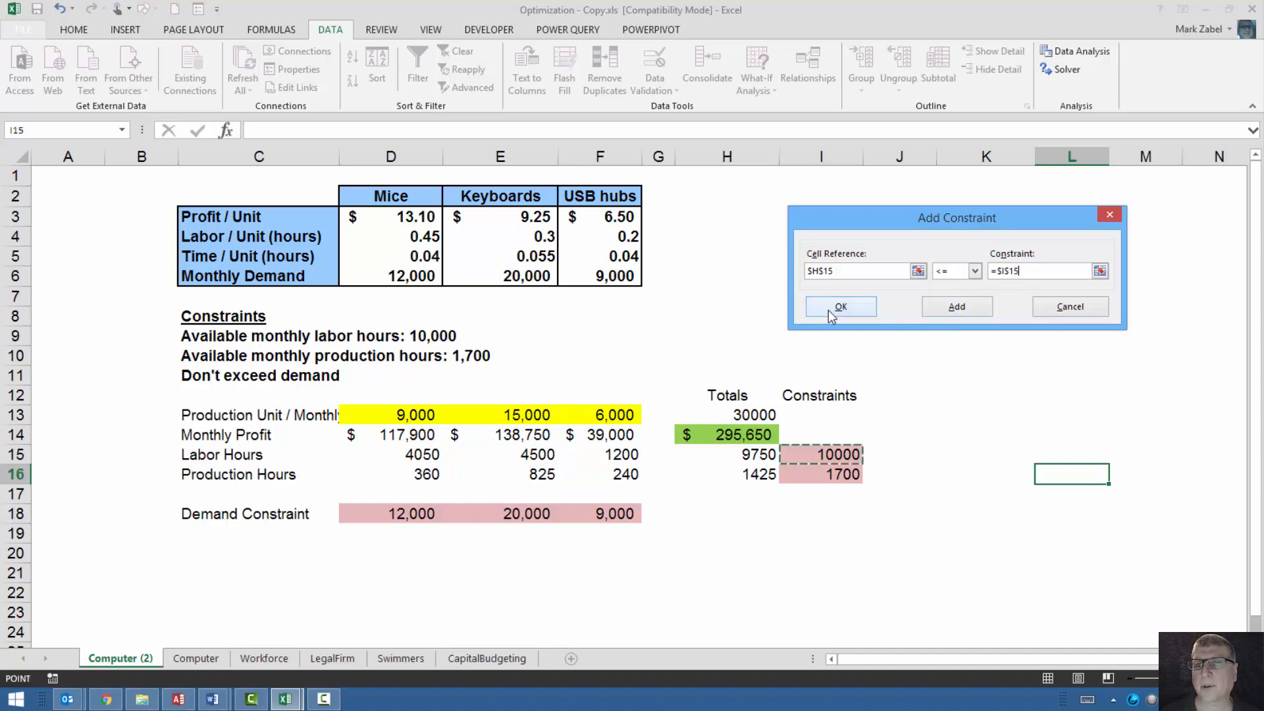
click(855, 310)
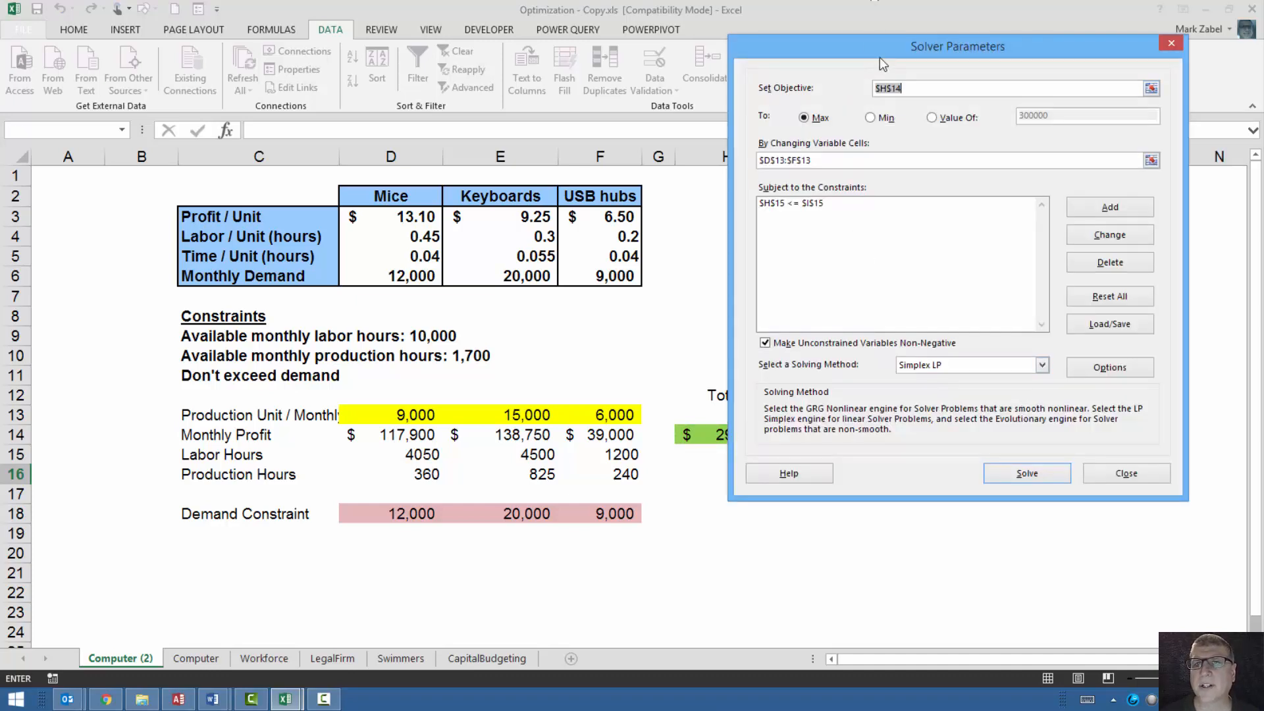
Add a Solver constraint that total production hours in H16 are <= the limit in I16.
drag(880, 58, 907, 110)
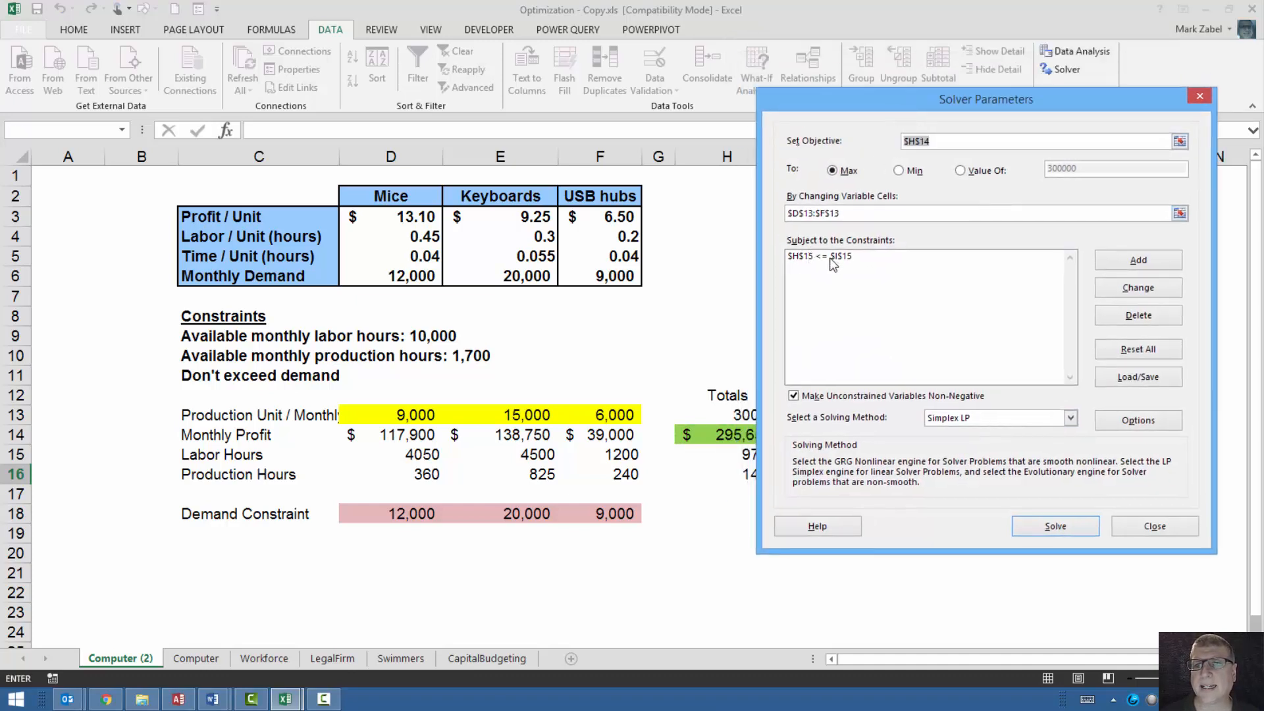
click(1132, 263)
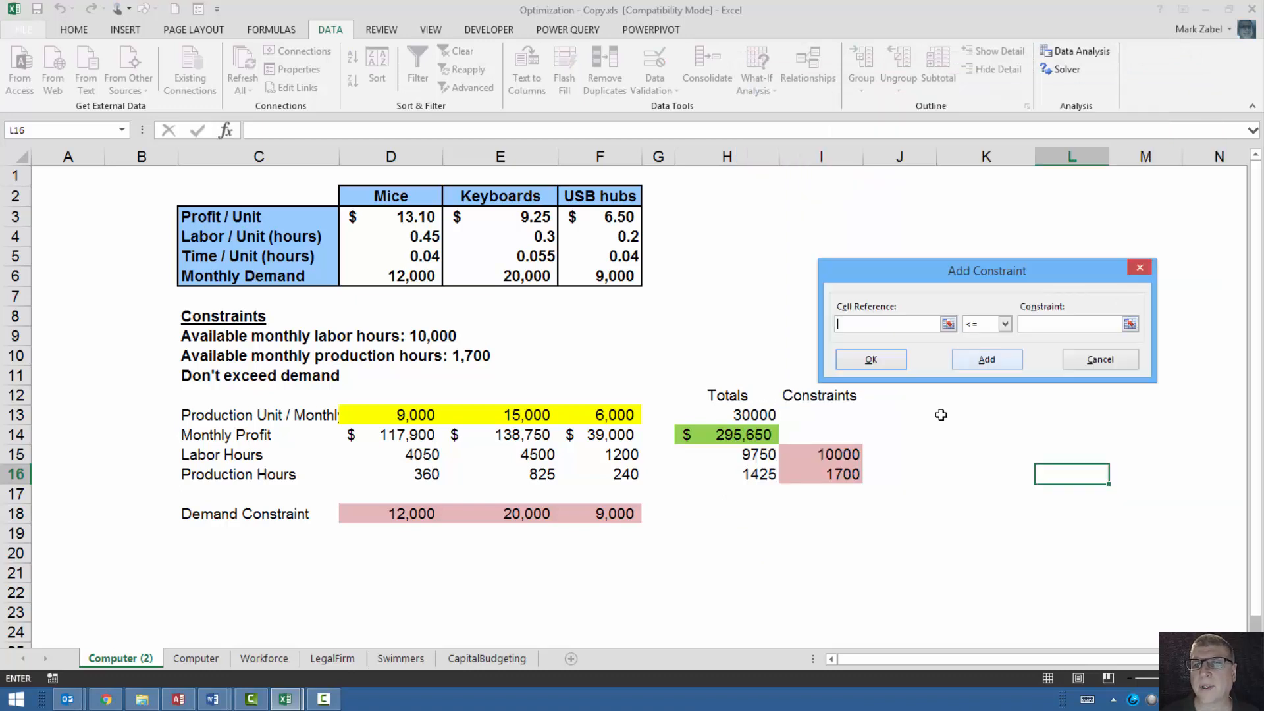
click(762, 474)
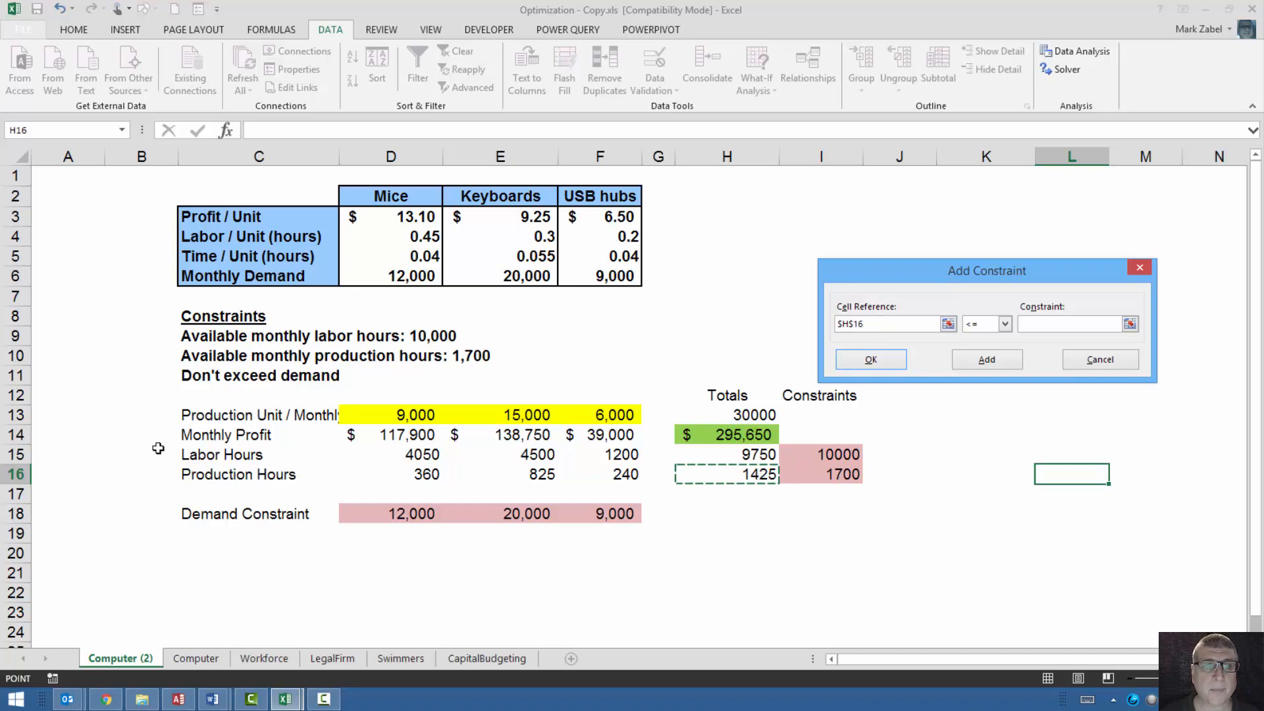
click(1035, 324)
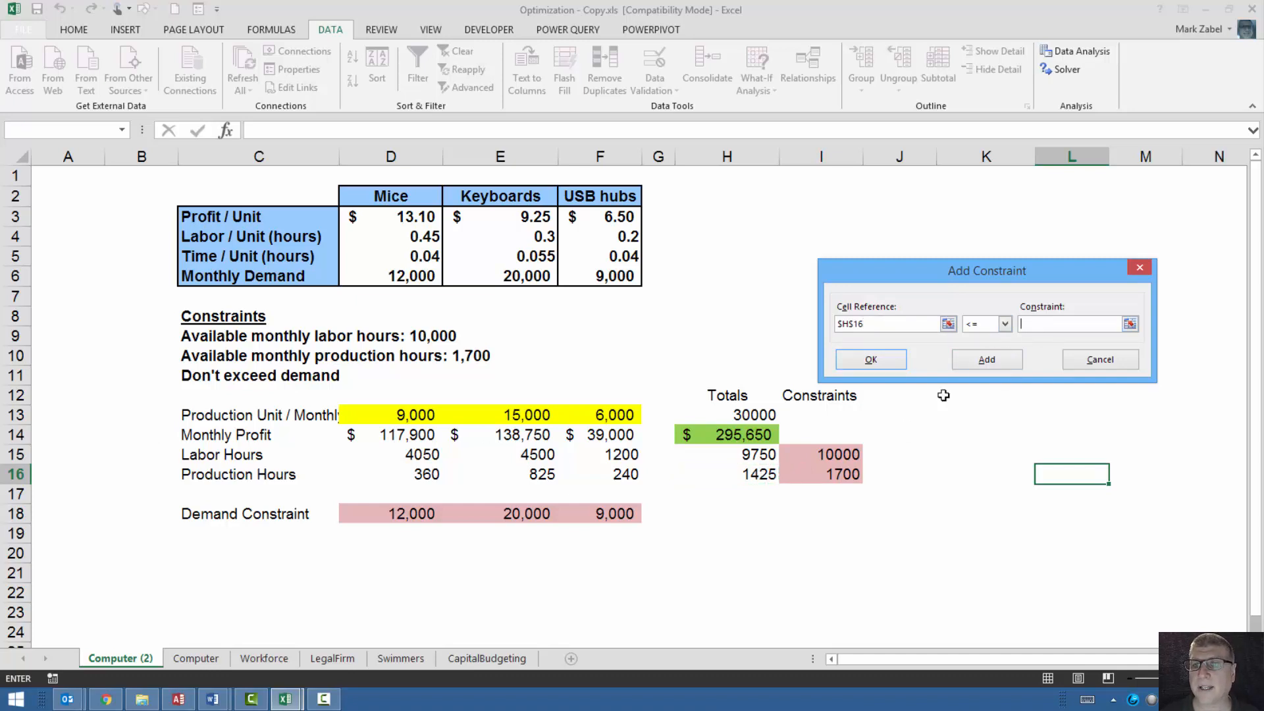
click(831, 472)
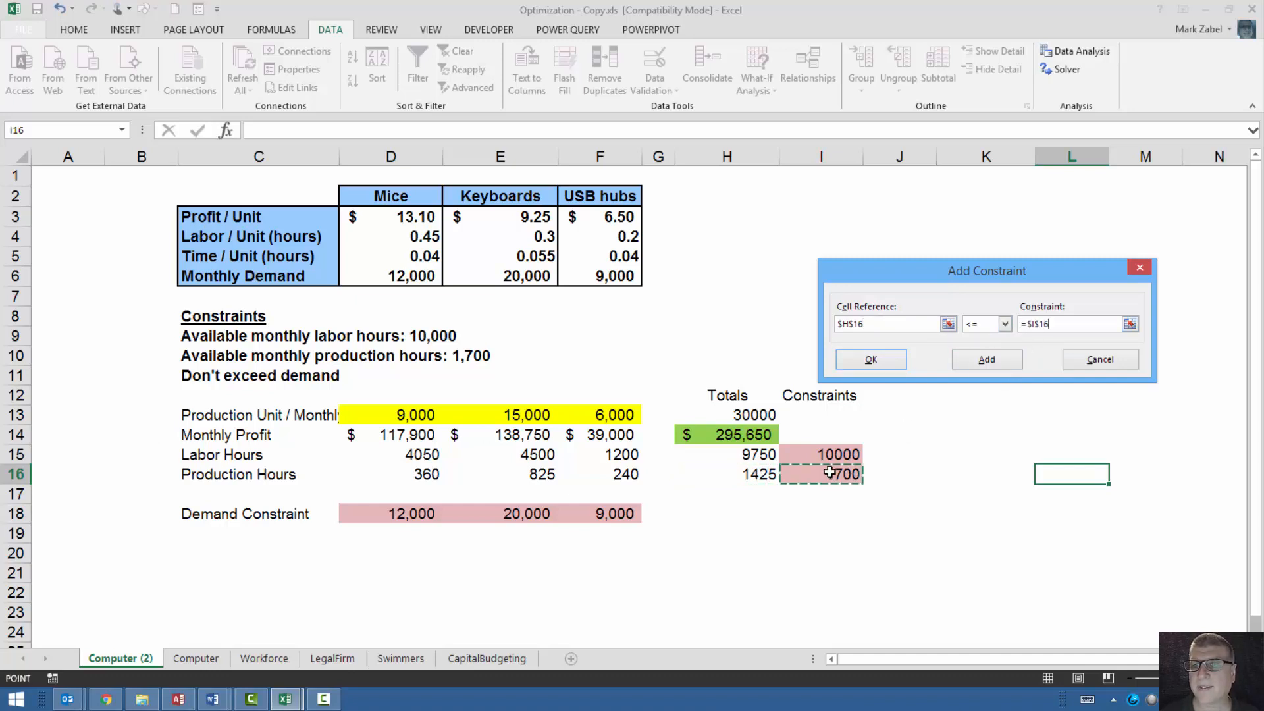
click(872, 361)
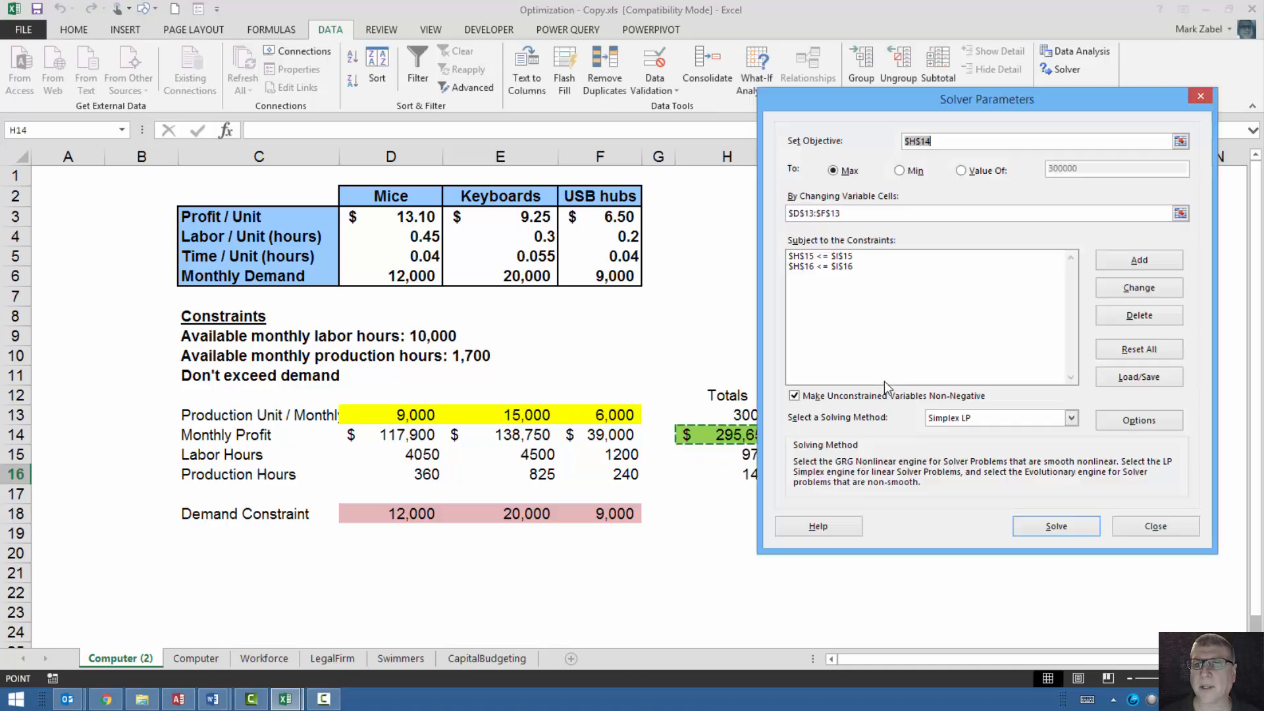
Add a Solver constraint that the production units D13:F13 are <= the demand limits in D18:F18.
click(1140, 262)
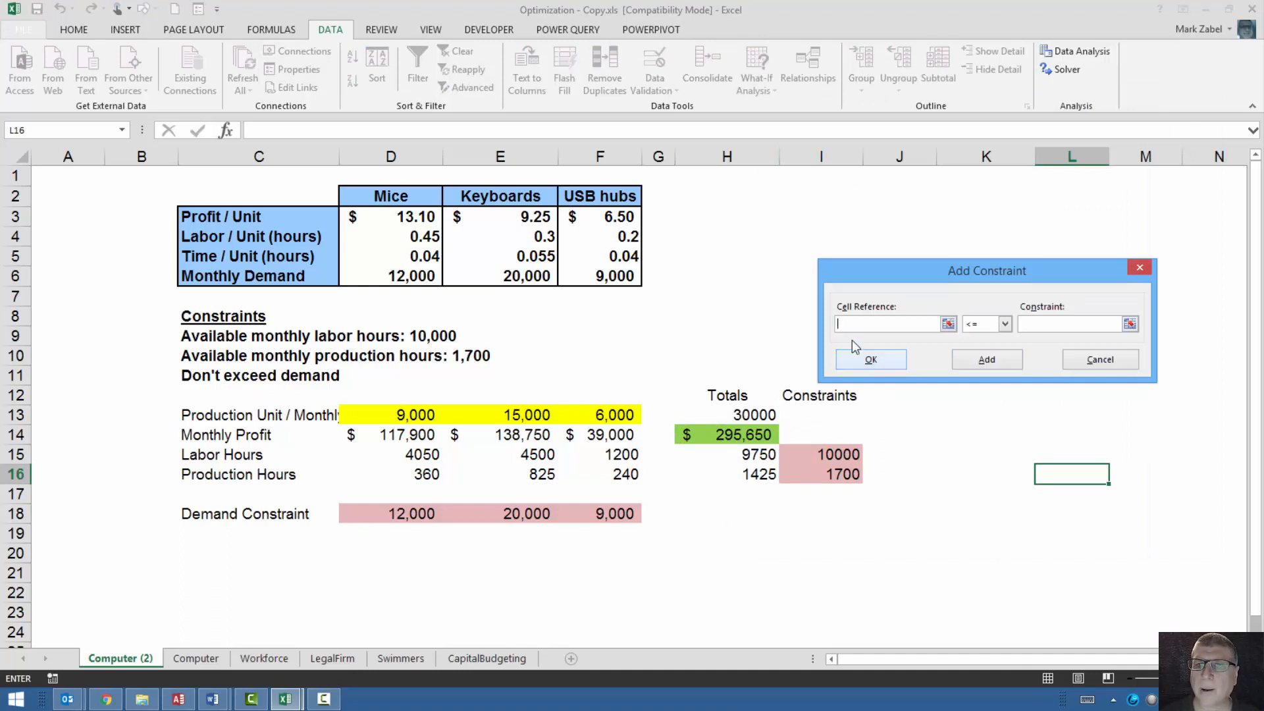
click(374, 414)
drag(374, 415, 622, 416)
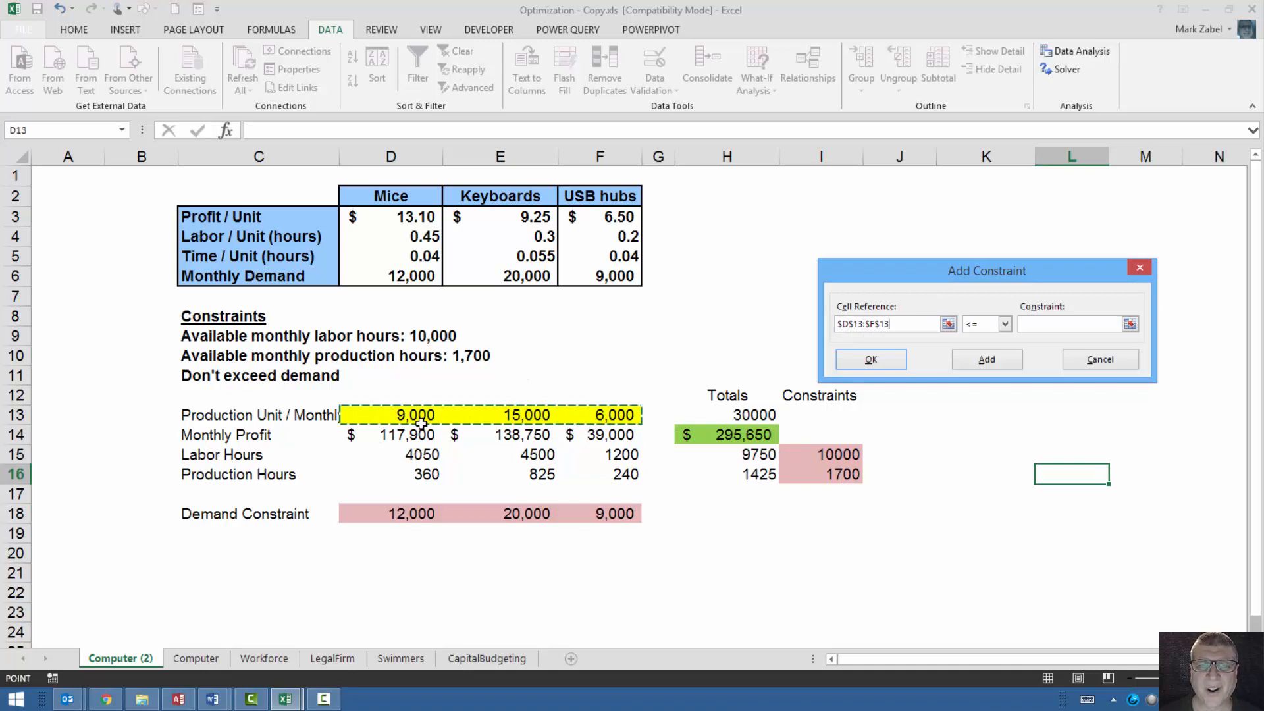
click(1039, 324)
drag(403, 514, 597, 513)
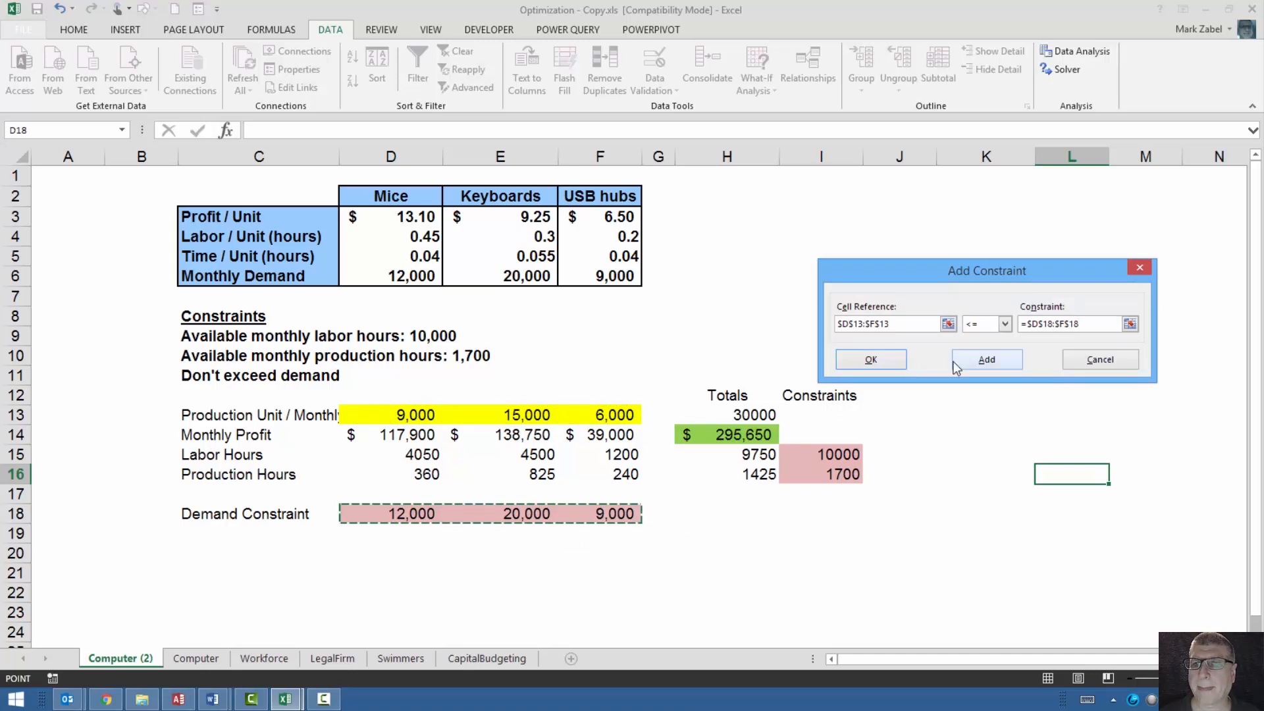
click(874, 360)
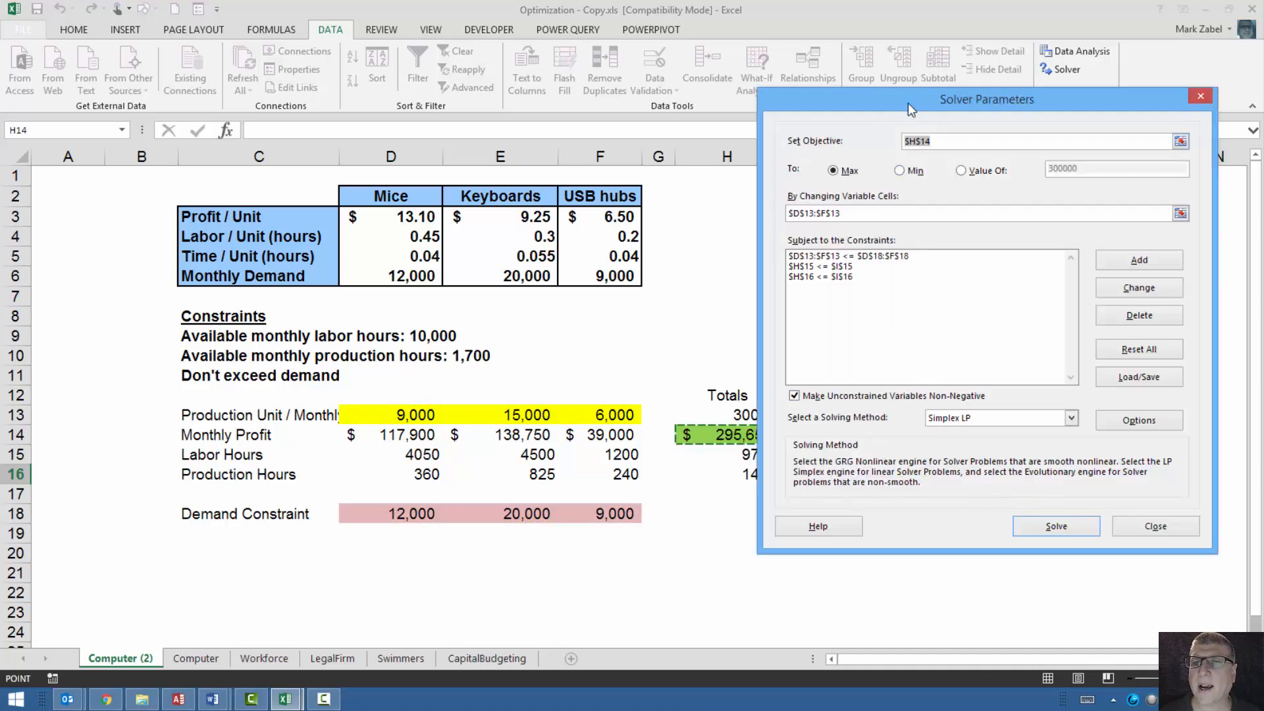
Solve the model with Simplex LP and keep the Solver solution.
drag(907, 103, 907, 132)
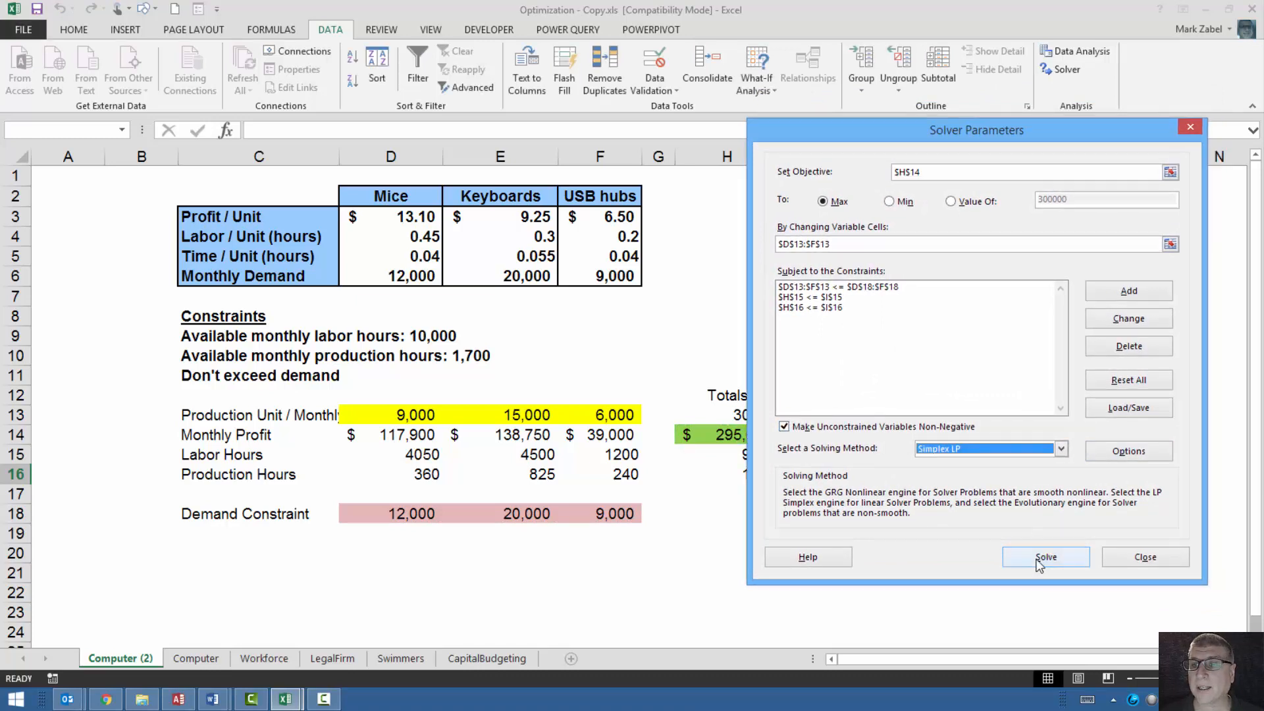
click(1037, 559)
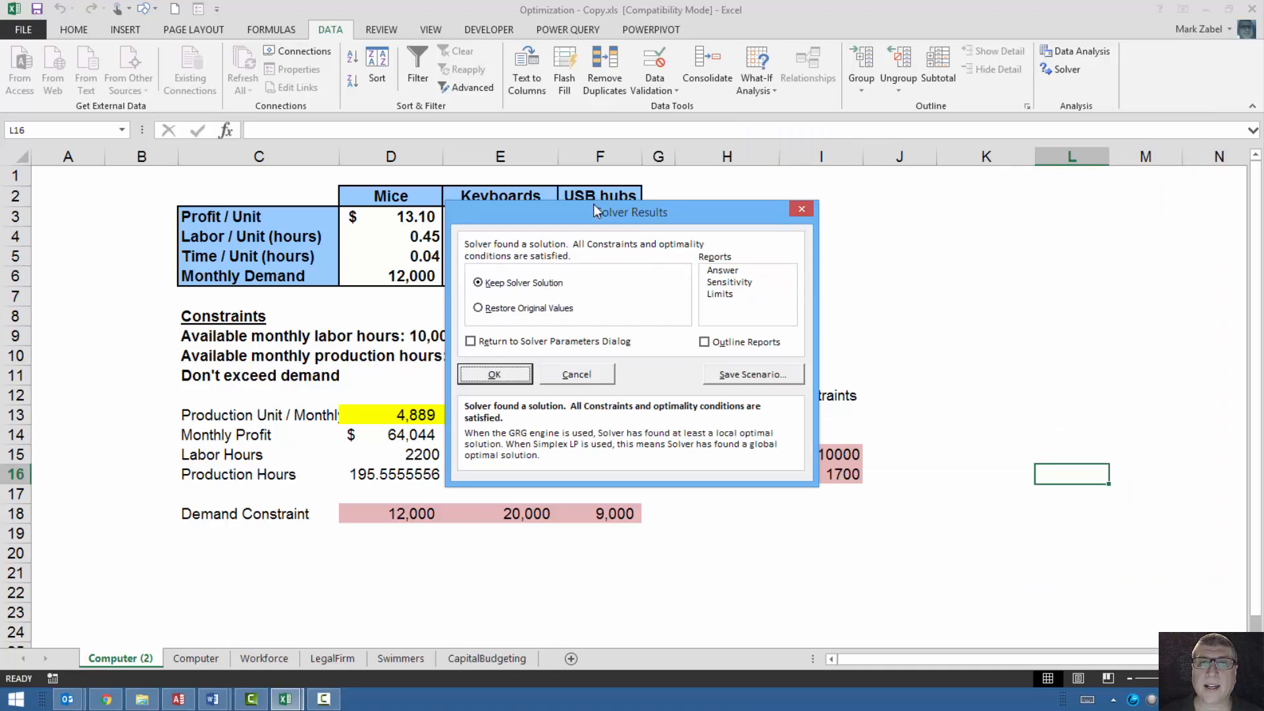
drag(594, 207, 920, 151)
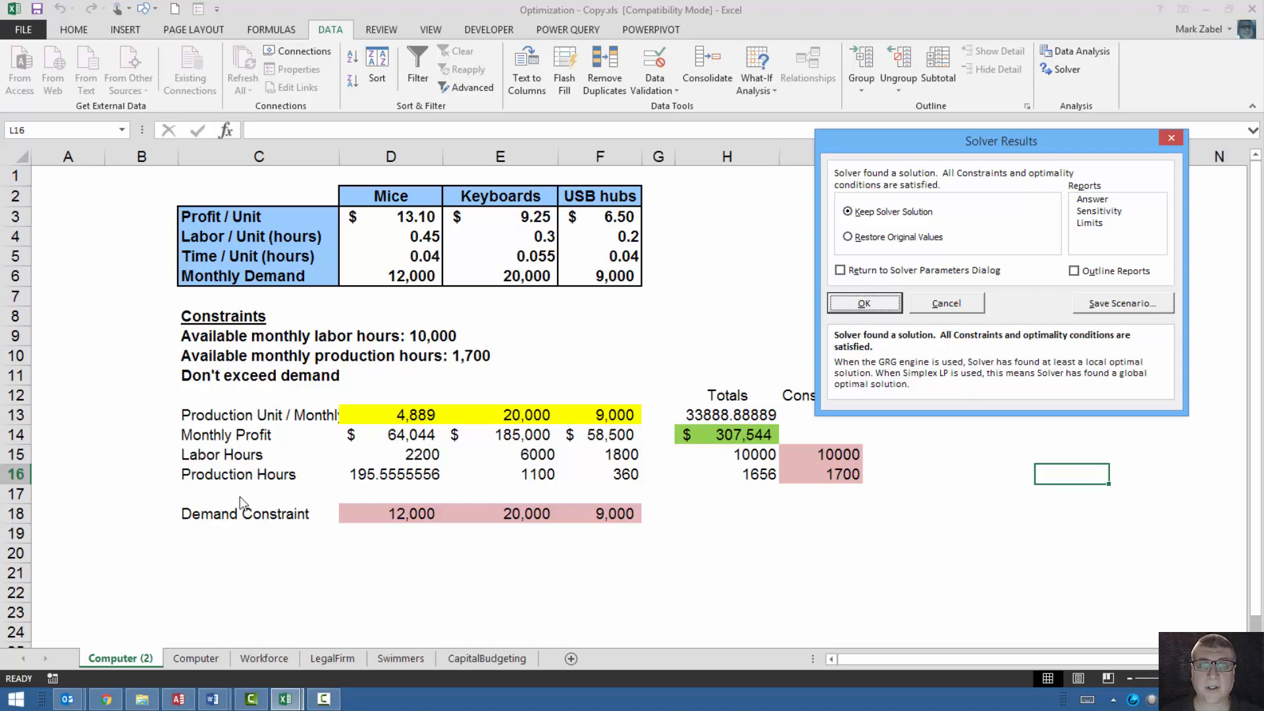
click(865, 304)
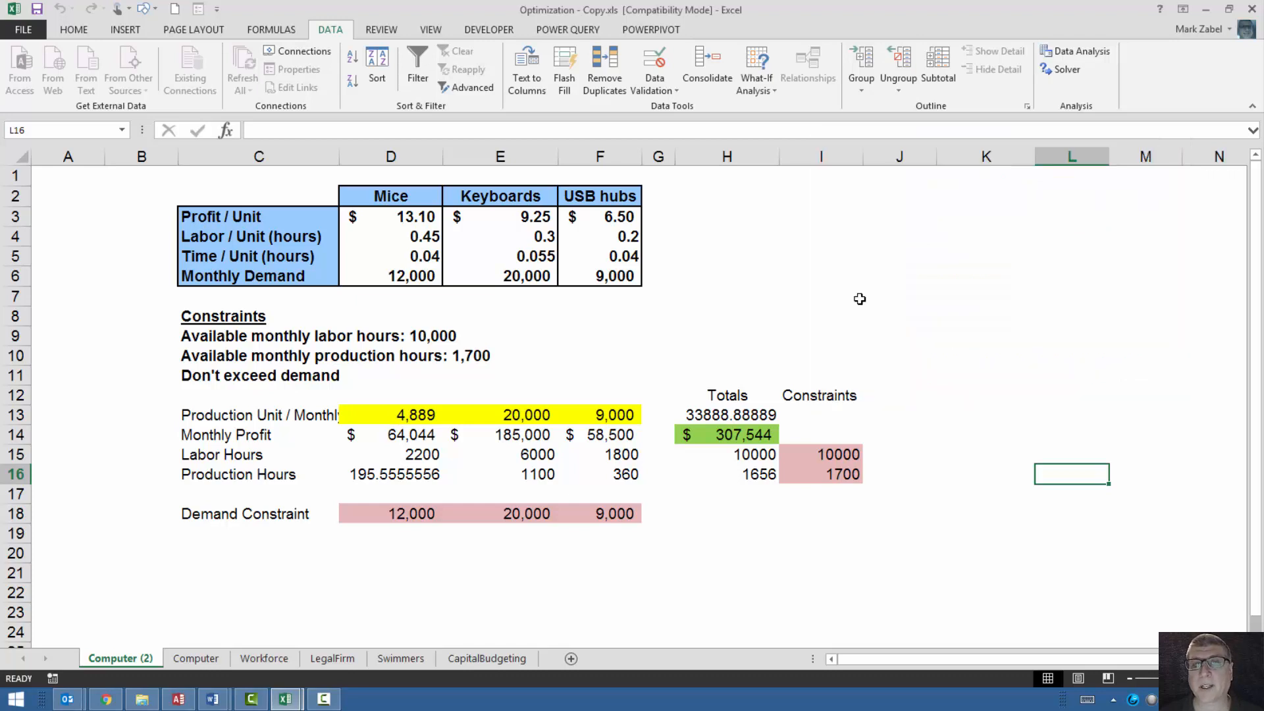
Examine the optimized production units in D13:F13 and the totals for profit, labor hours and production hours in H14:H16.
click(964, 491)
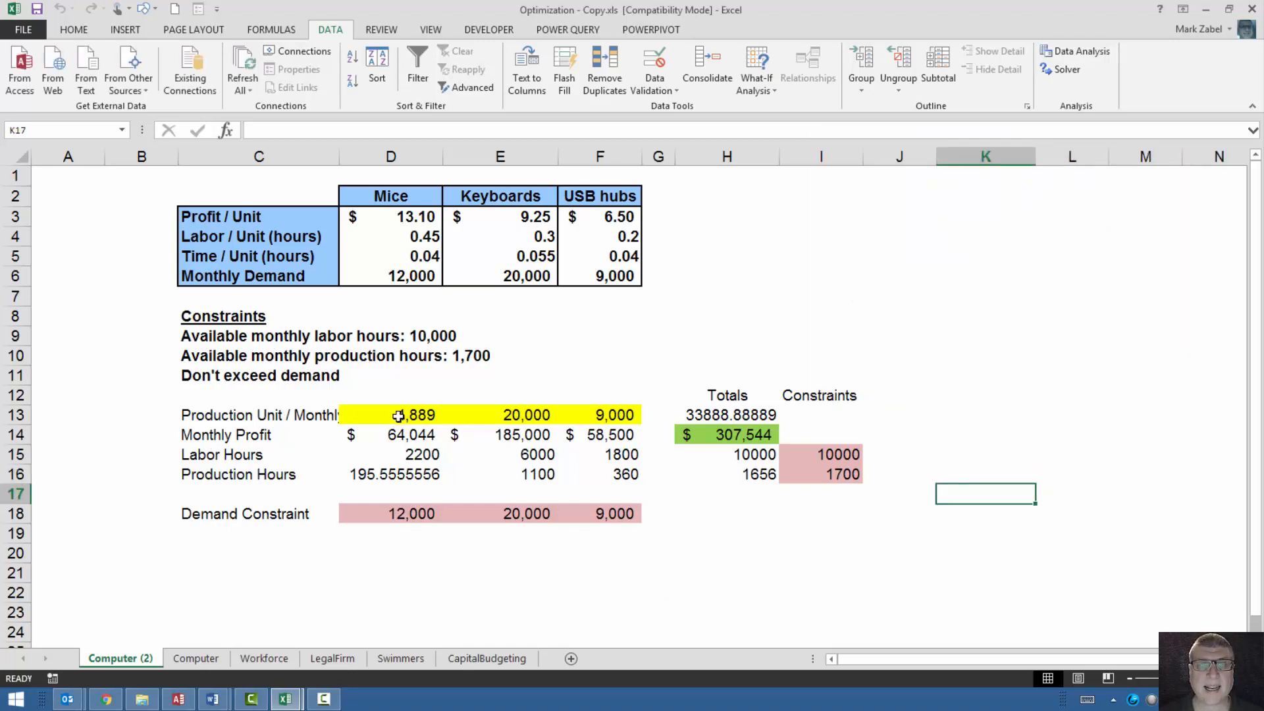
drag(398, 416, 564, 415)
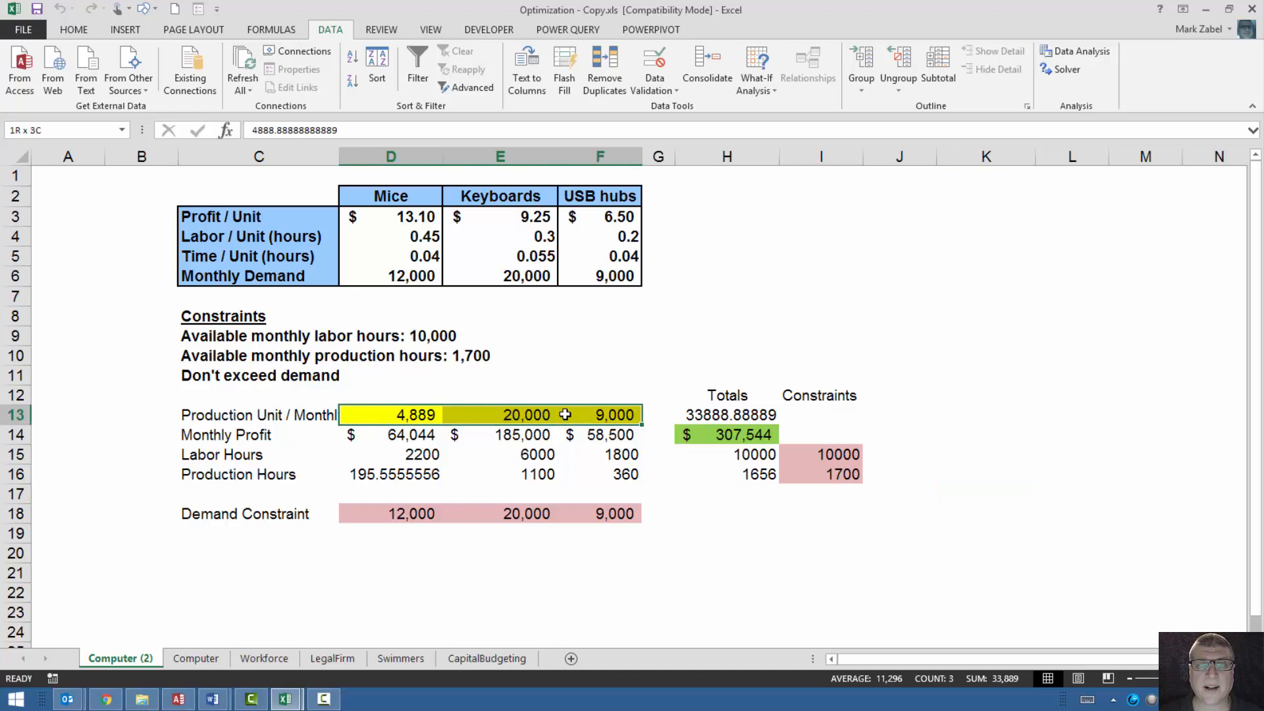
click(403, 416)
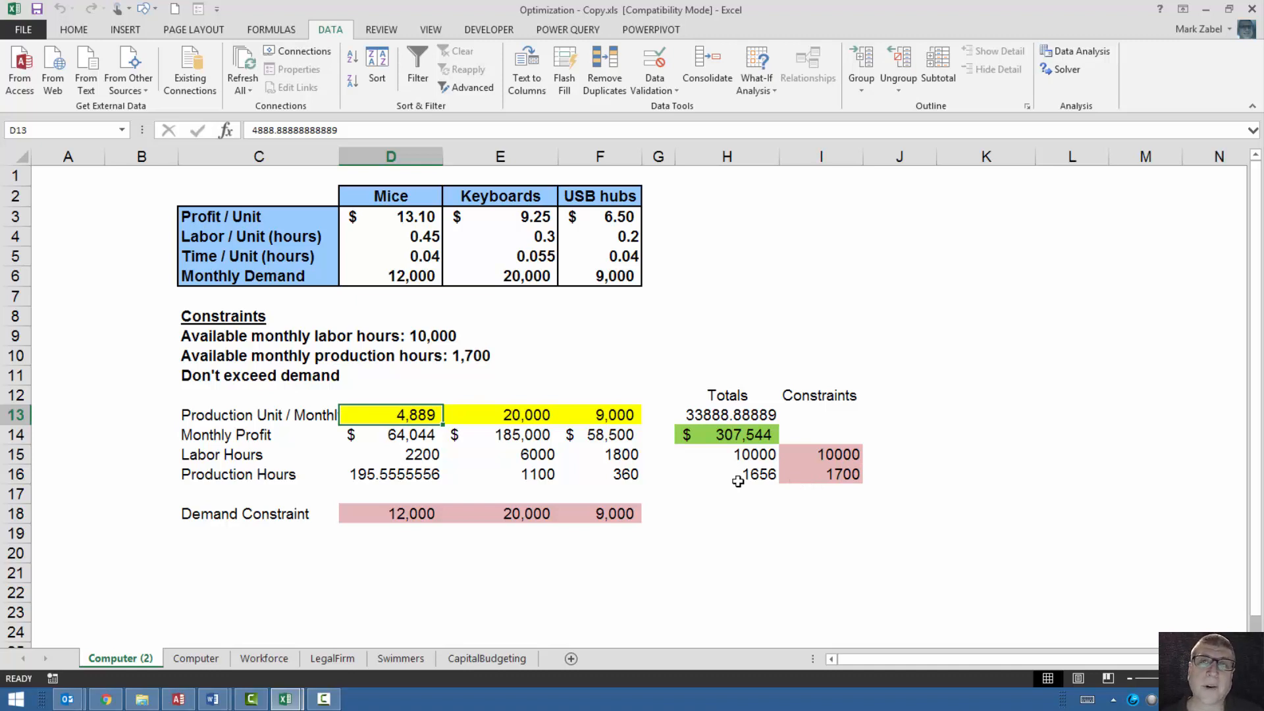
click(740, 436)
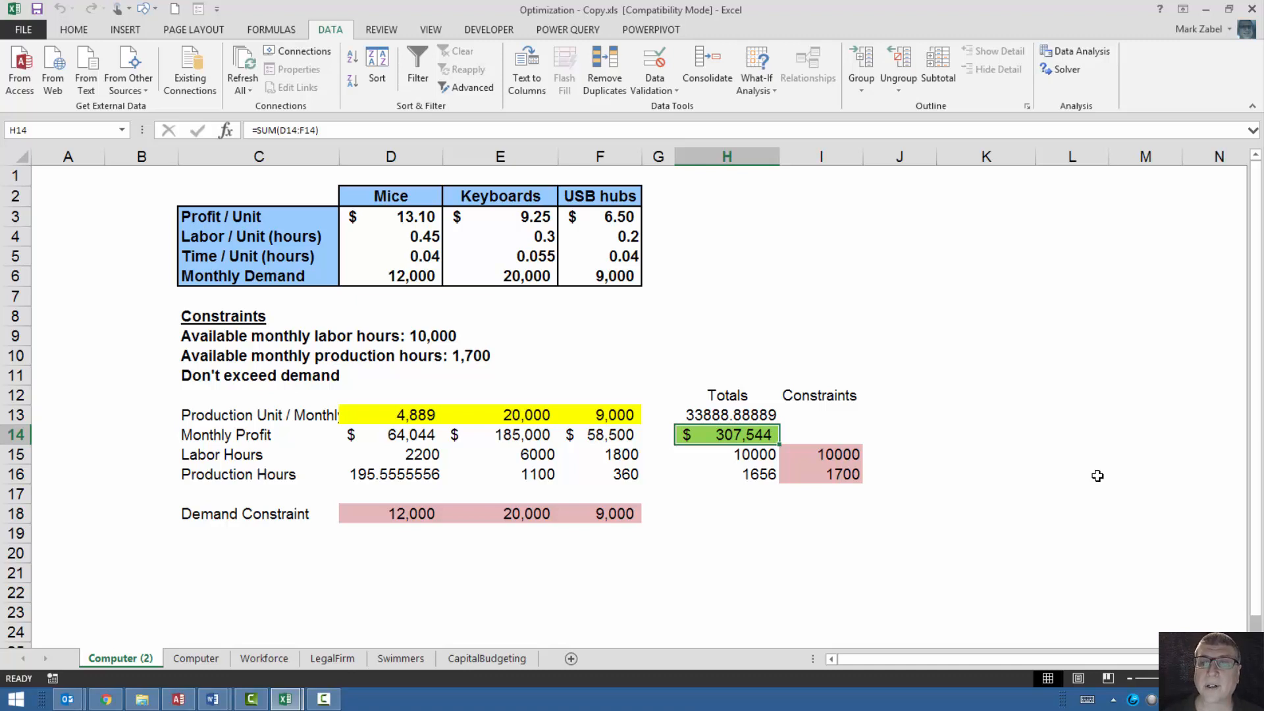
click(765, 479)
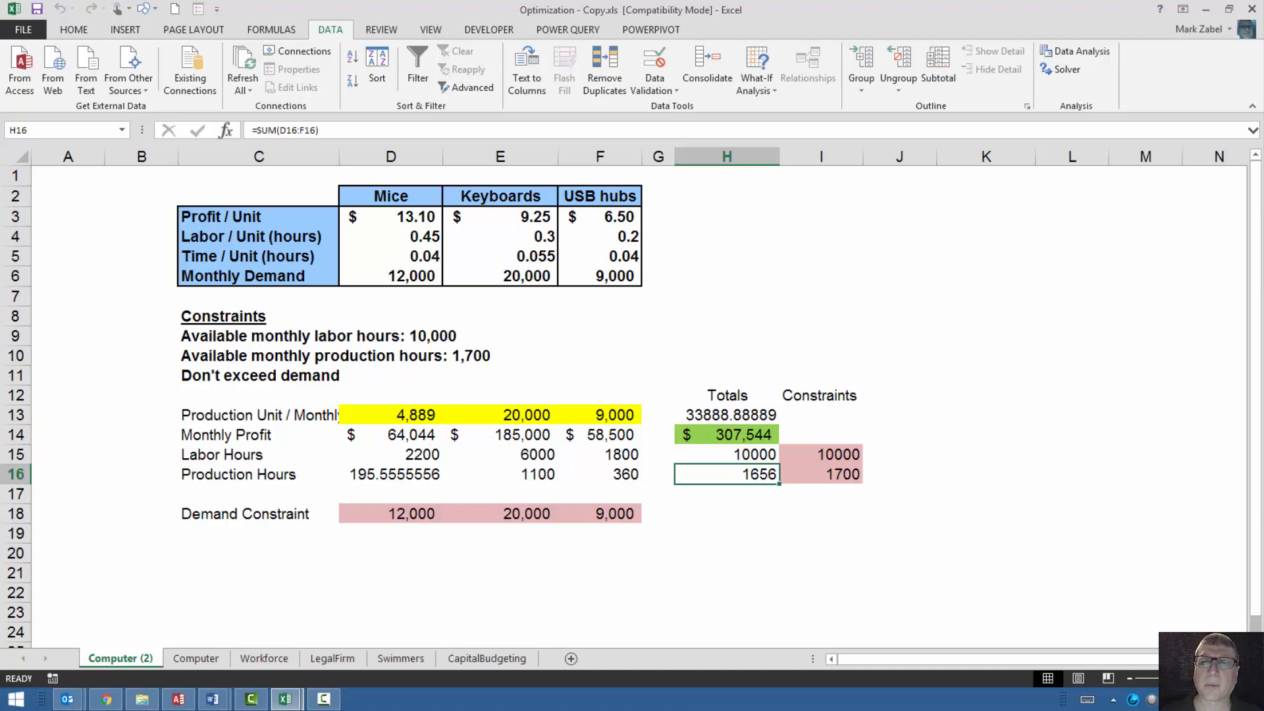
click(732, 452)
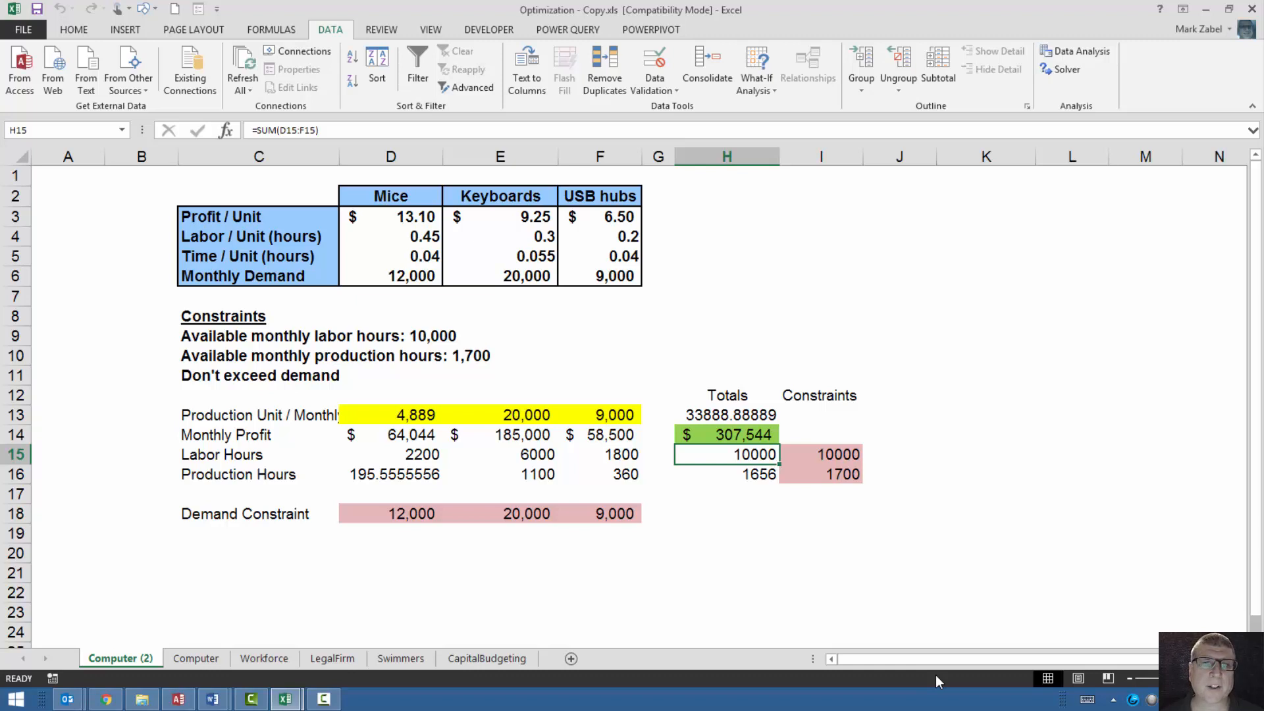
click(403, 414)
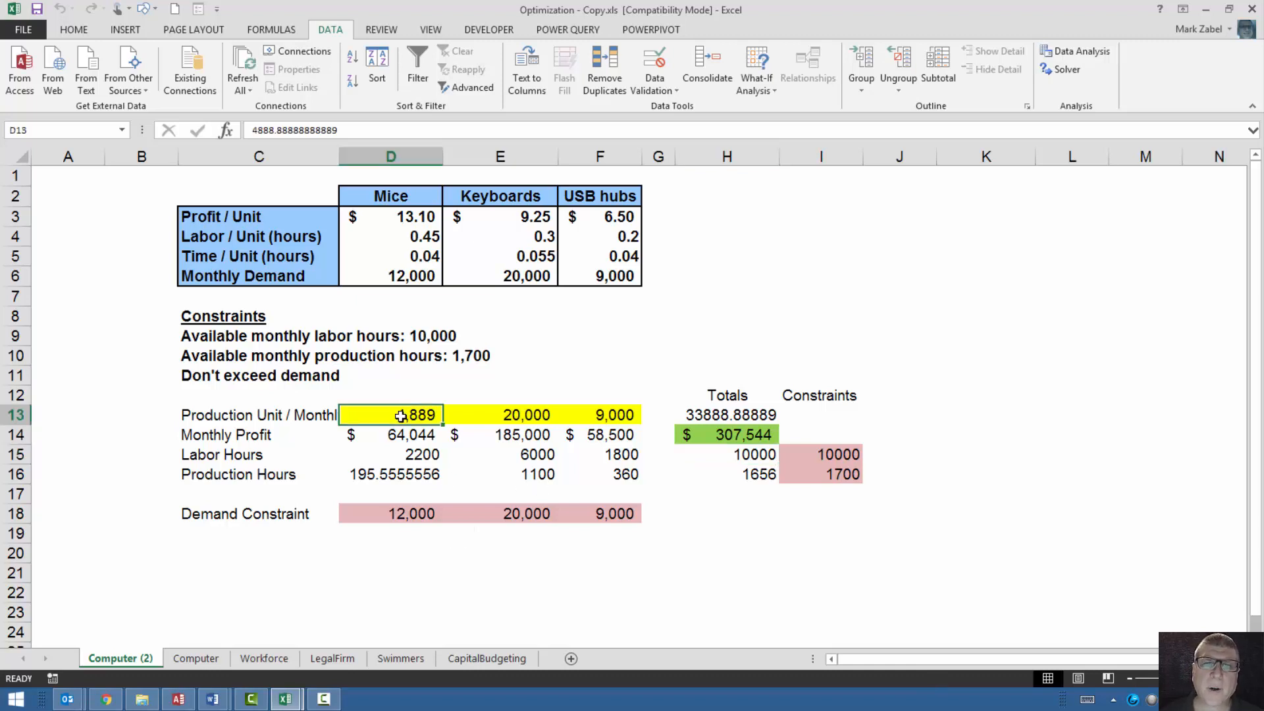
click(488, 416)
click(599, 432)
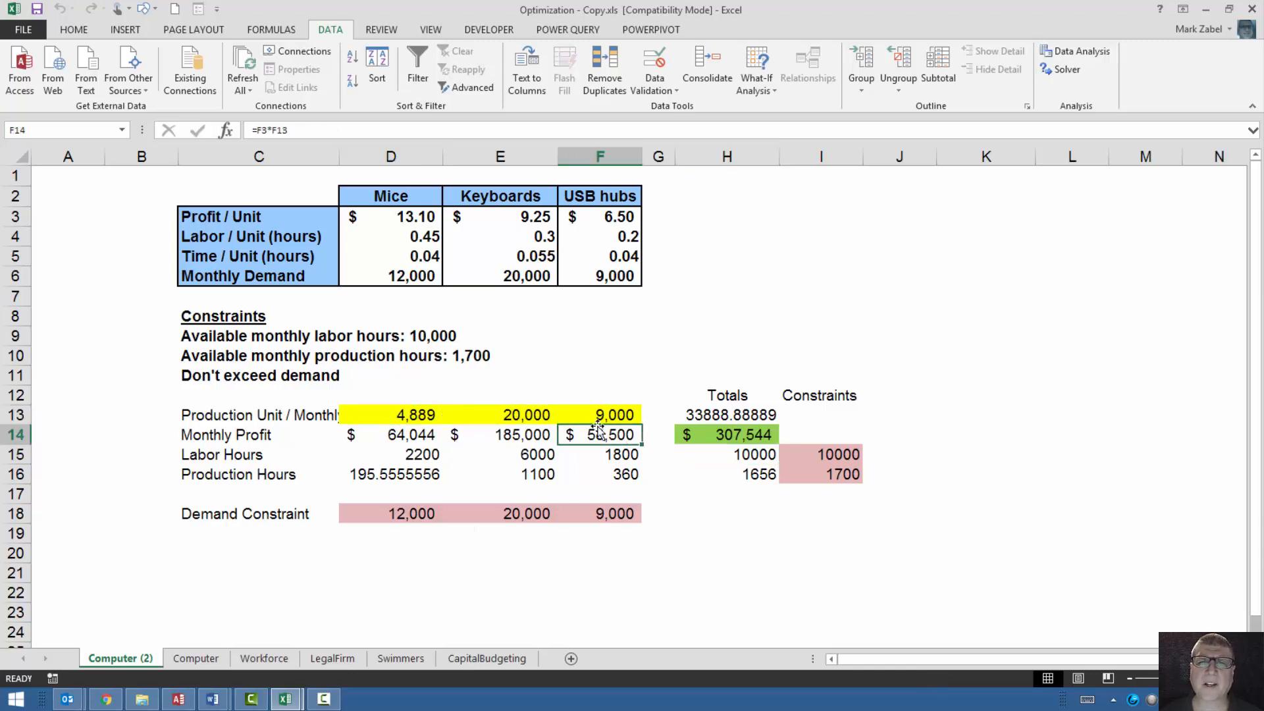
click(595, 419)
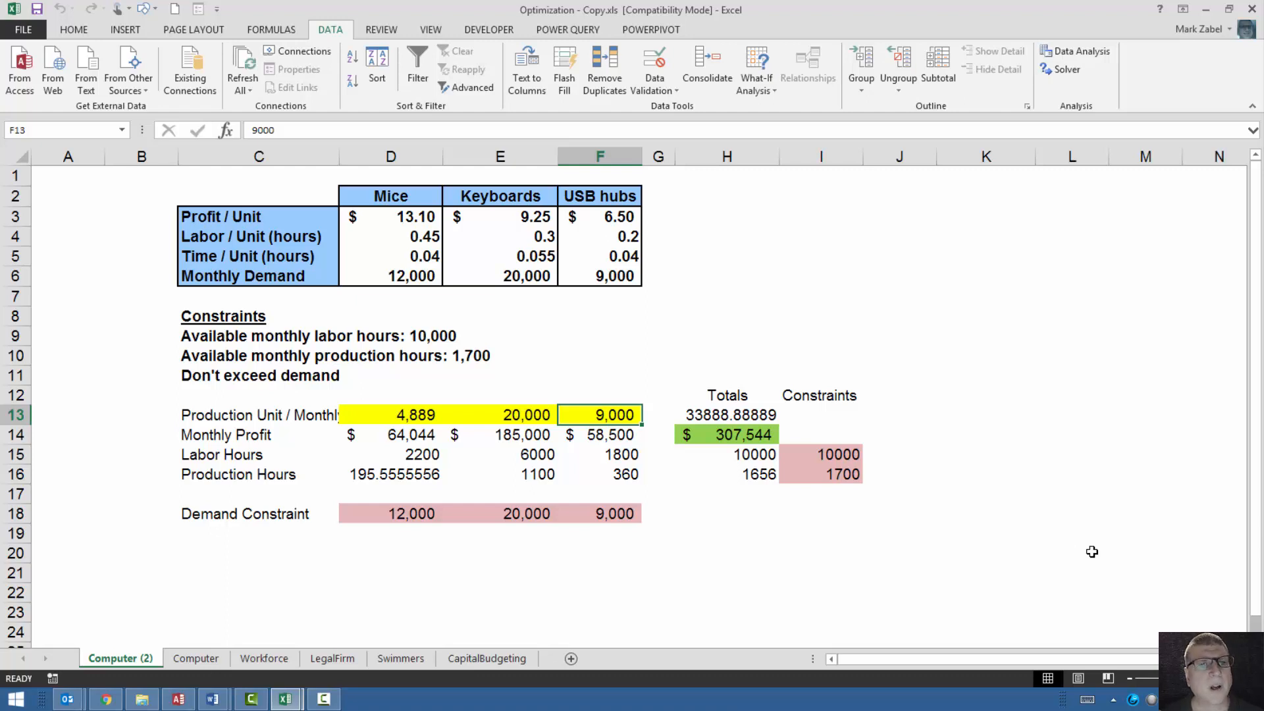